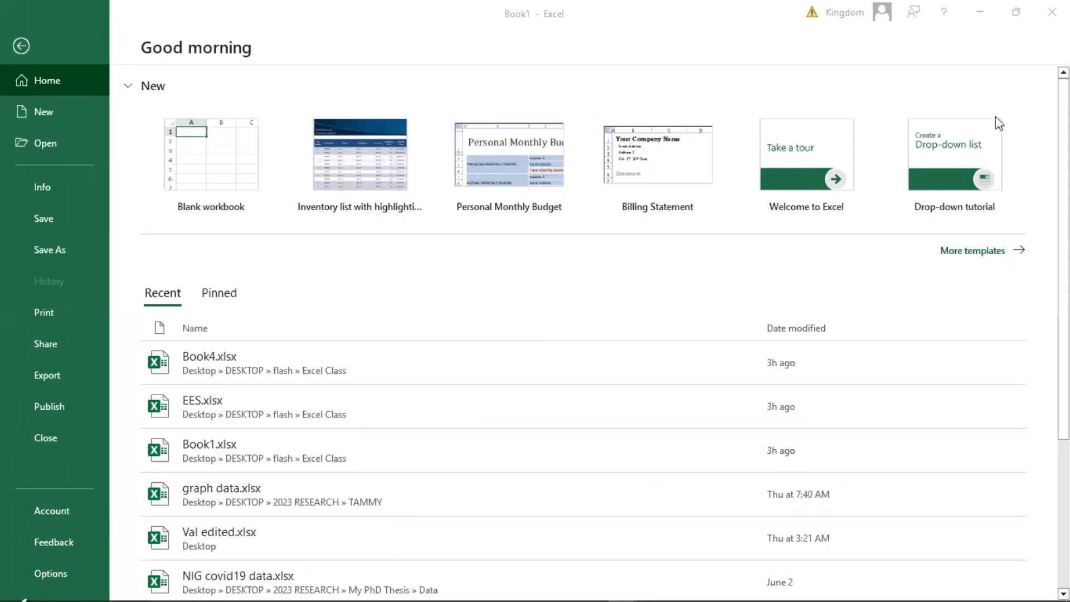
# Browse the full gallery of workbook templates, including budgets, calendars, invoices, schedules and planners.
pyautogui.click(967, 253)
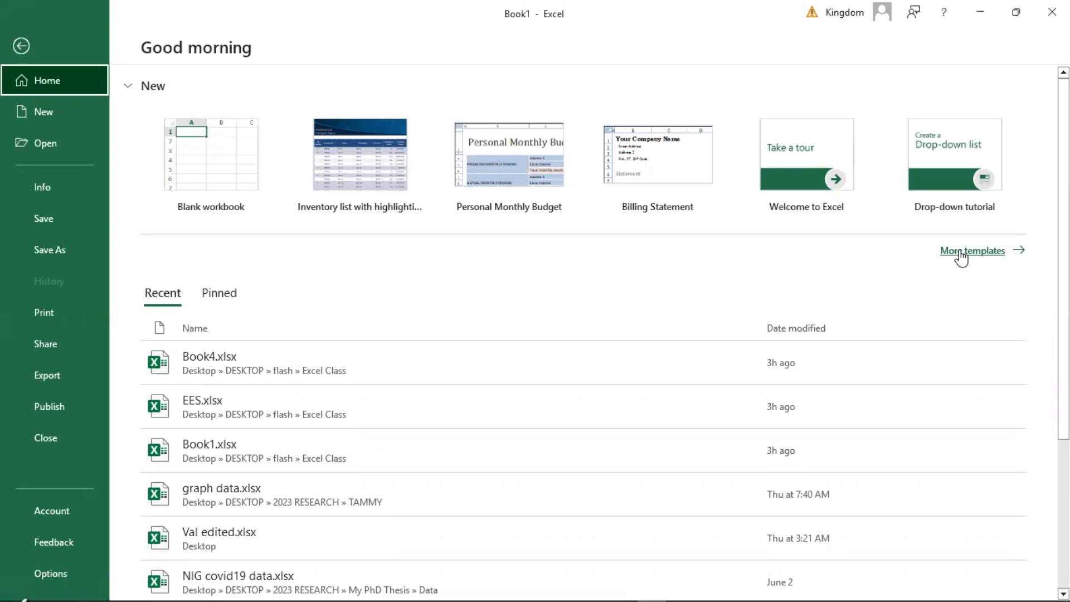
pyautogui.click(960, 256)
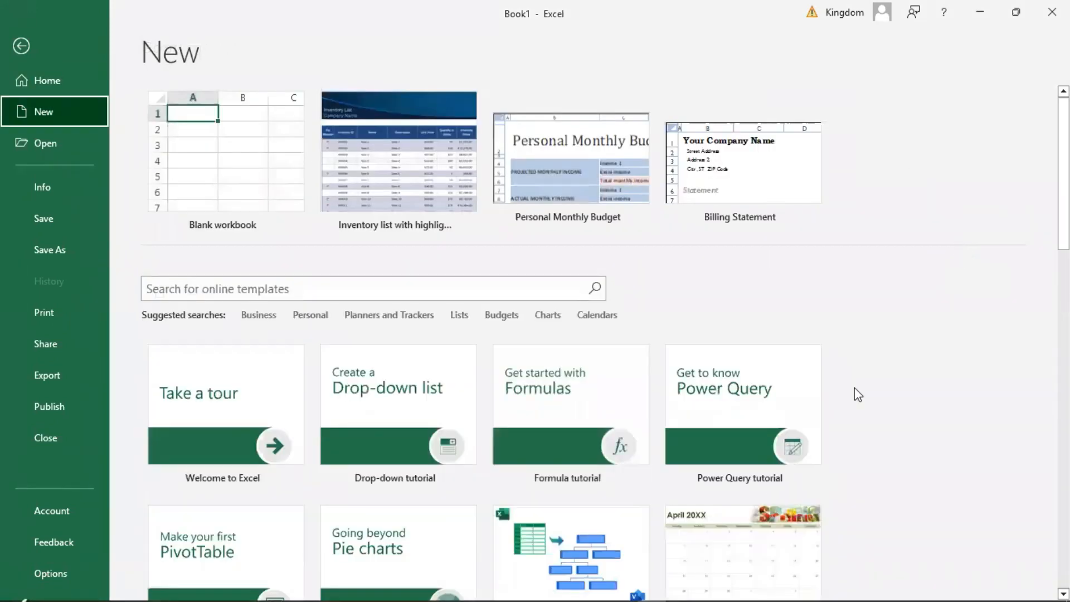
pyautogui.scroll(-8, 605, 342)
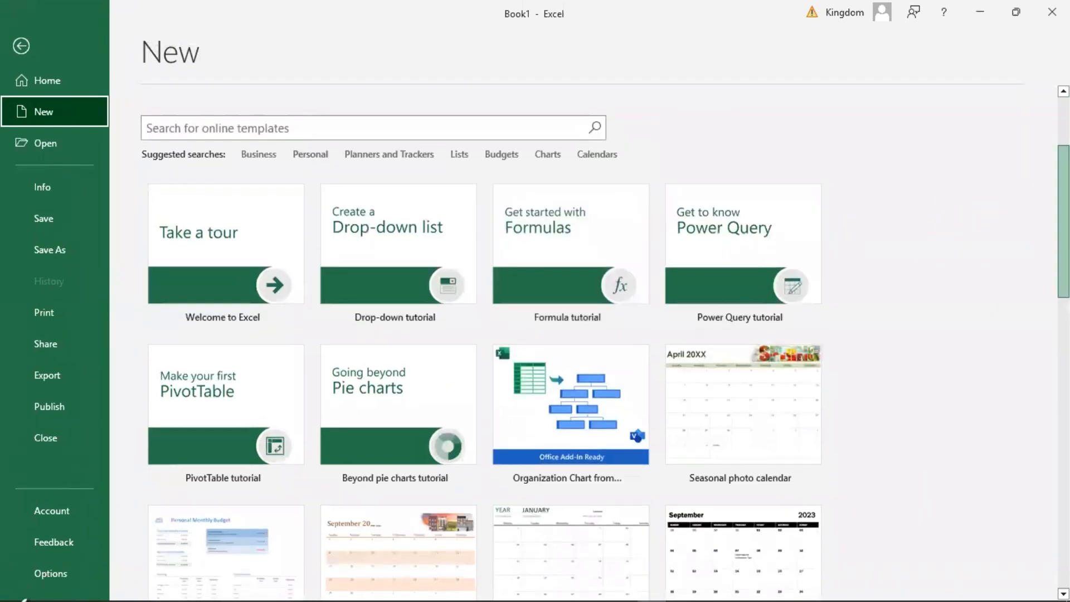
pyautogui.scroll(-2, 484, 340)
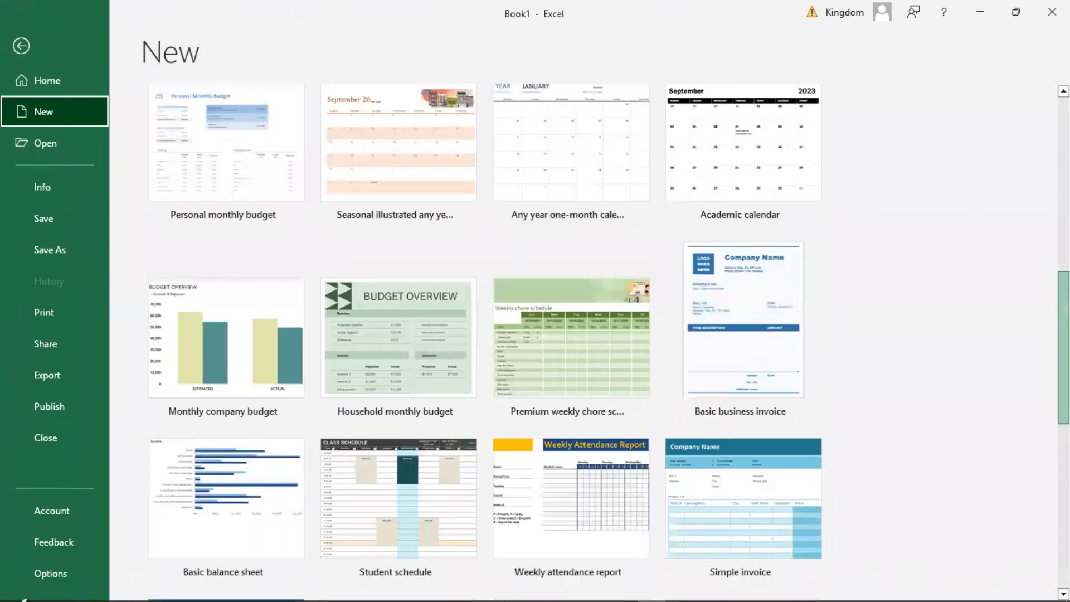
pyautogui.scroll(-3, 485, 339)
pyautogui.scroll(-4, 485, 340)
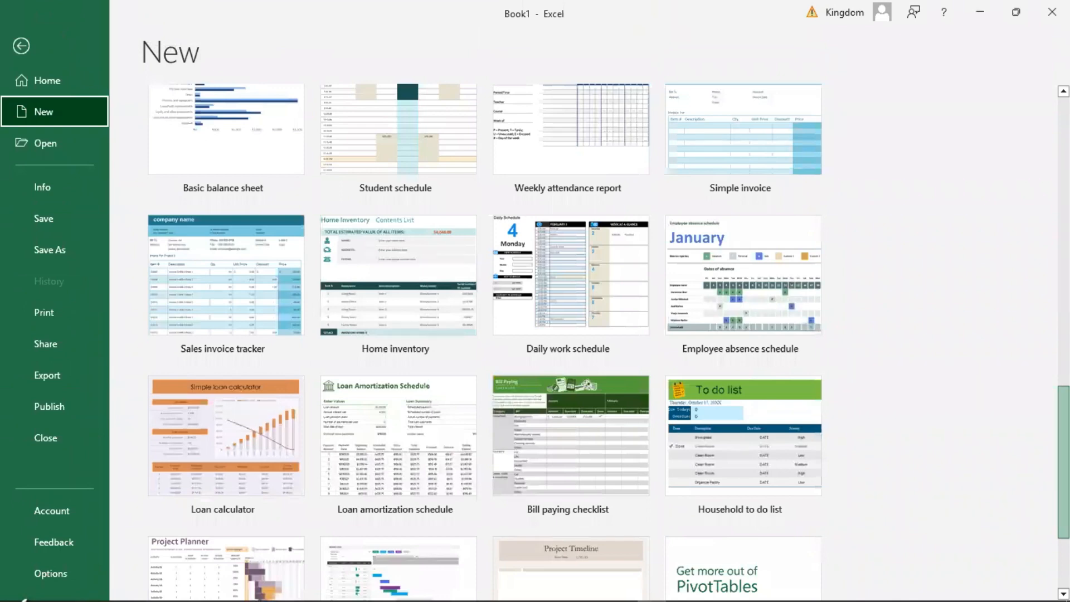
pyautogui.moveTo(1063, 462); pyautogui.dragTo(1063, 460)
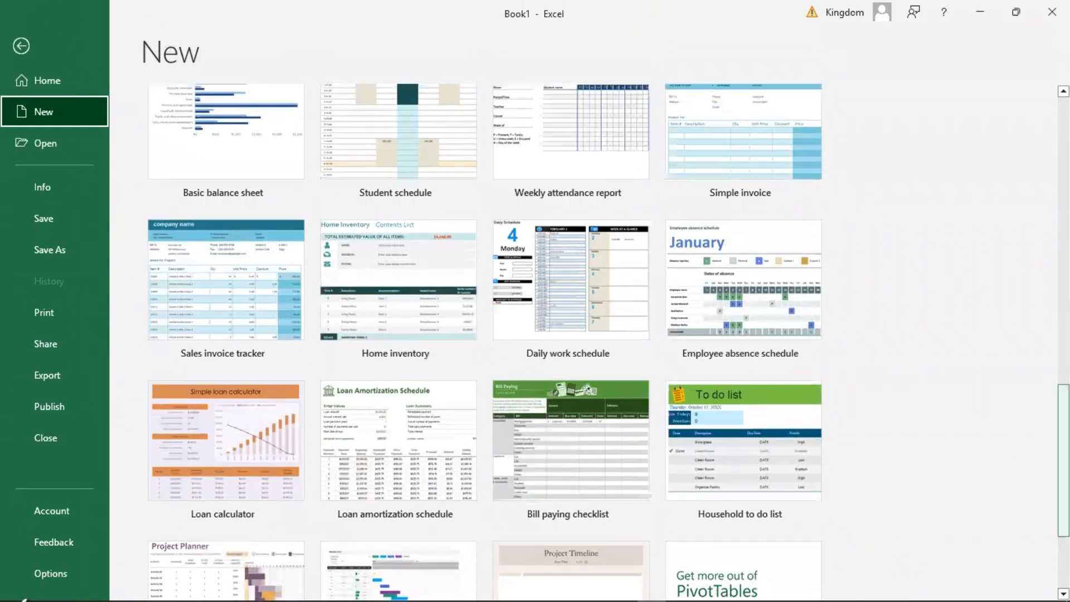
pyautogui.scroll(-3, 485, 340)
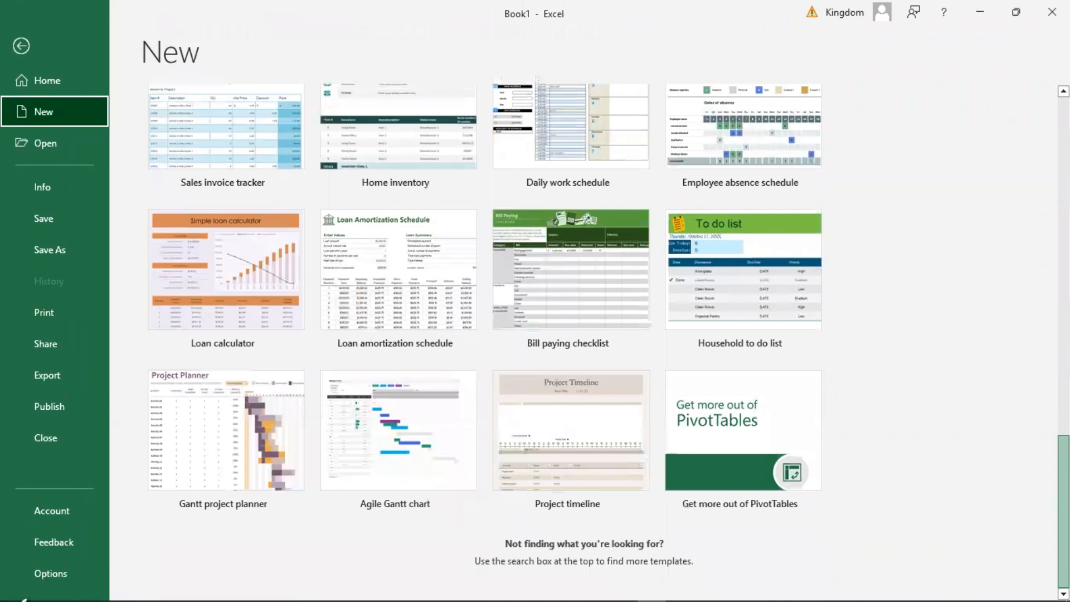
pyautogui.scroll(9, 485, 340)
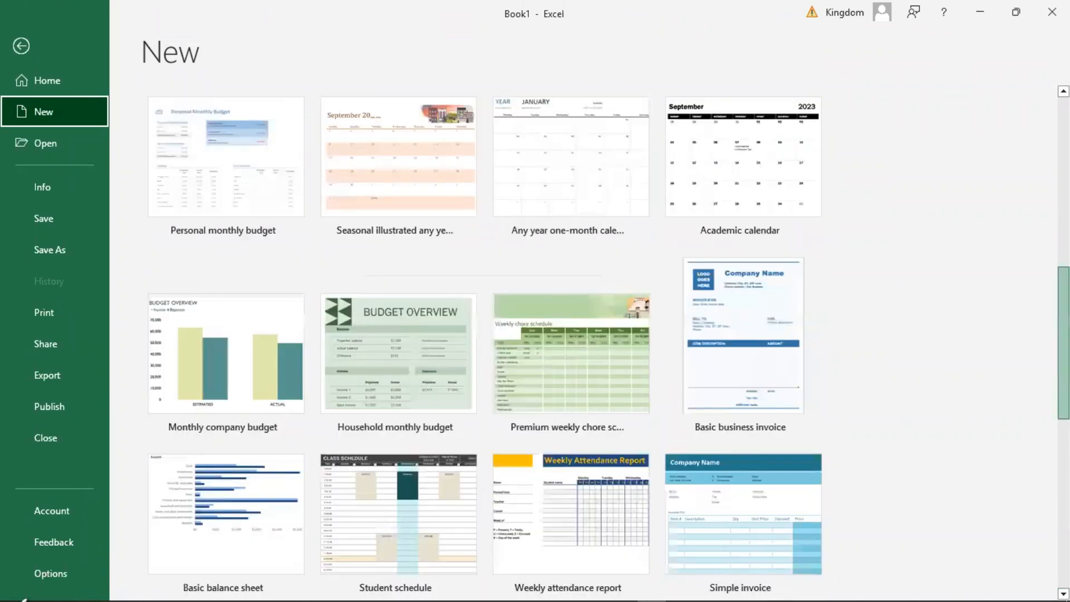
pyautogui.scroll(6, 485, 340)
pyautogui.scroll(4, 363, 356)
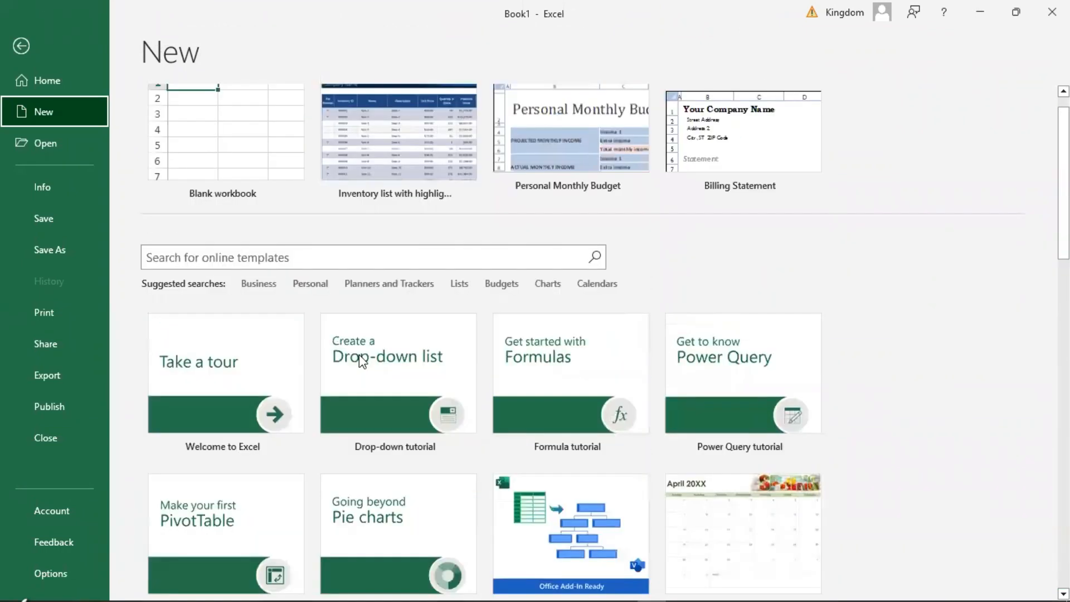
# Search the online templates for "inventory" and look through the matching designs.
pyautogui.click(199, 262)
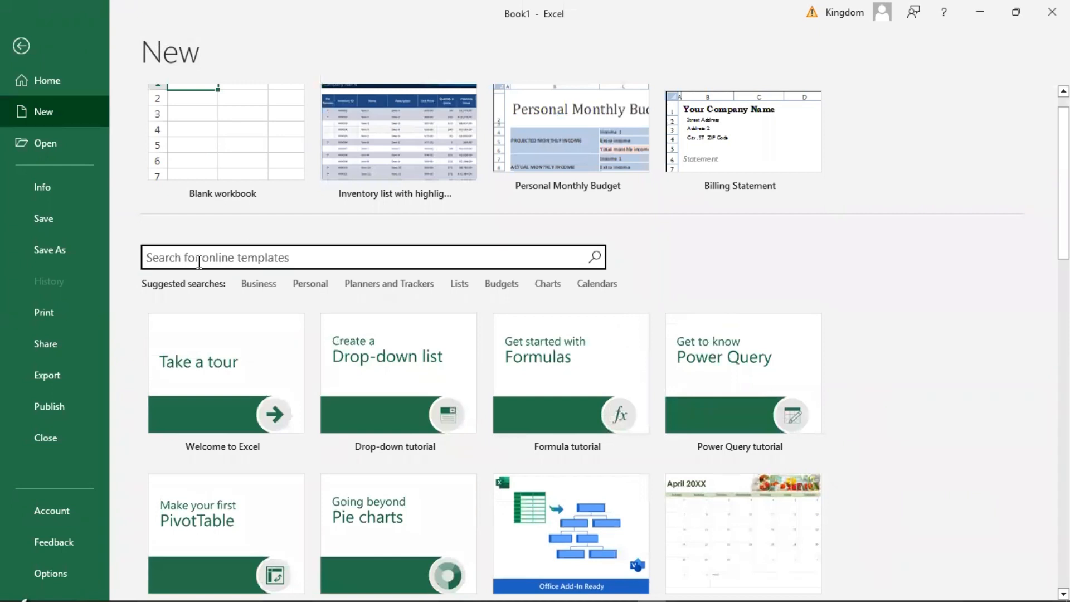
pyautogui.write('invento')
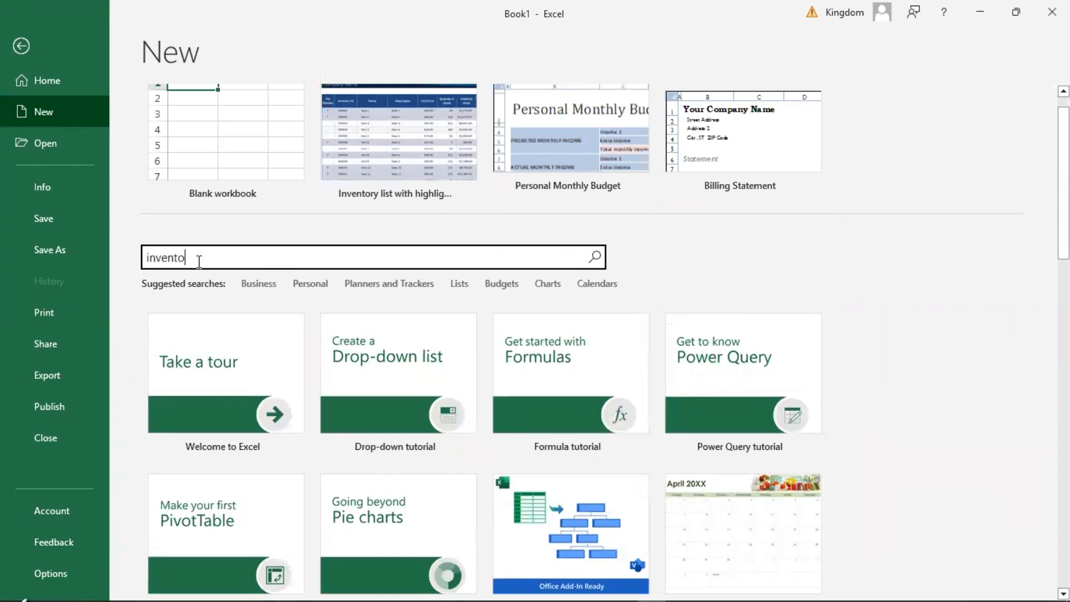
pyautogui.write('ry')
pyautogui.click(594, 256)
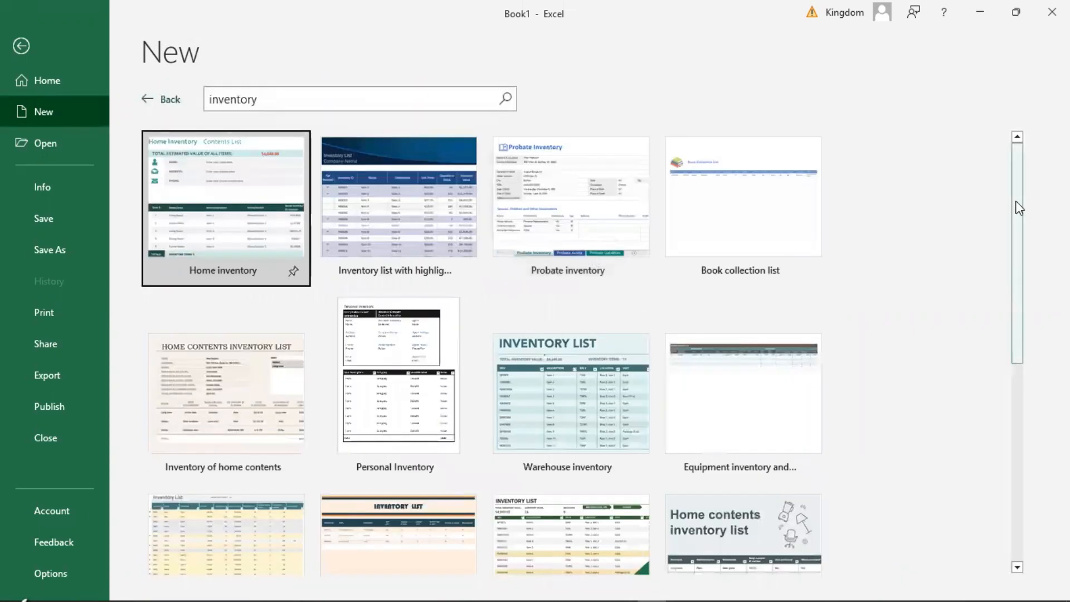
pyautogui.scroll(-3, 1015, 227)
pyautogui.scroll(3, 1031, 184)
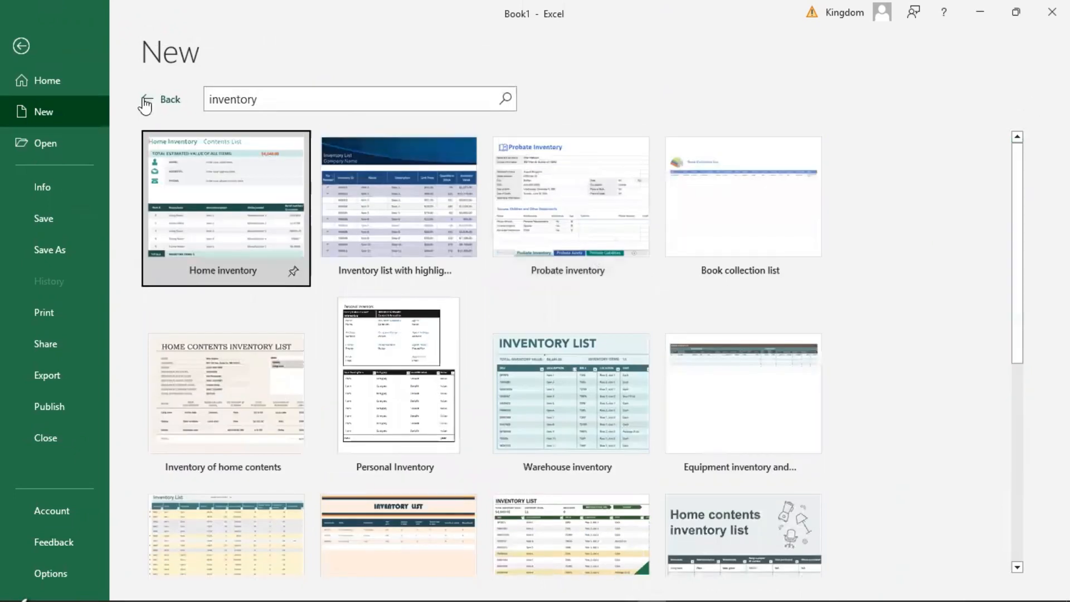
# Leave the template search results and create a new blank workbook.
pyautogui.click(149, 100)
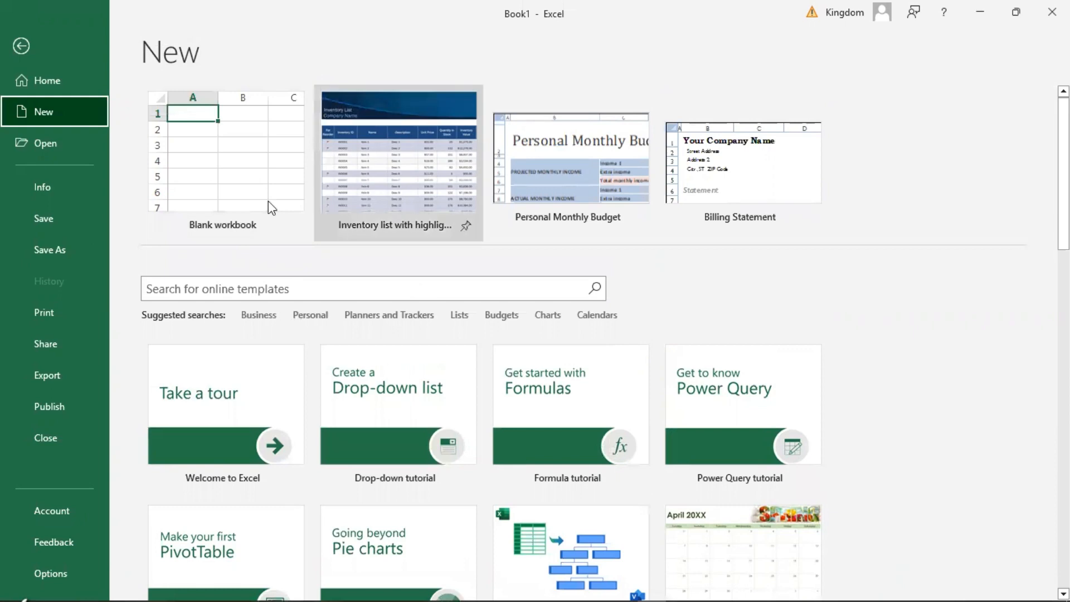
pyautogui.click(219, 190)
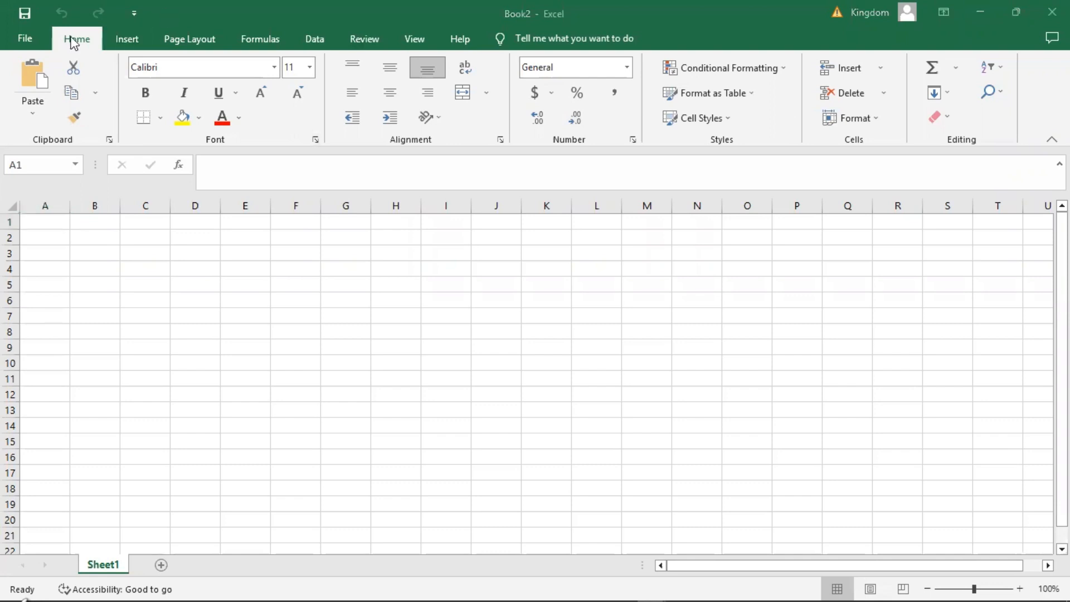
# Examine the commands for formatting, inserting objects, page layout and data, including the page orientation and paper size choices.
pyautogui.click(87, 44)
pyautogui.click(122, 37)
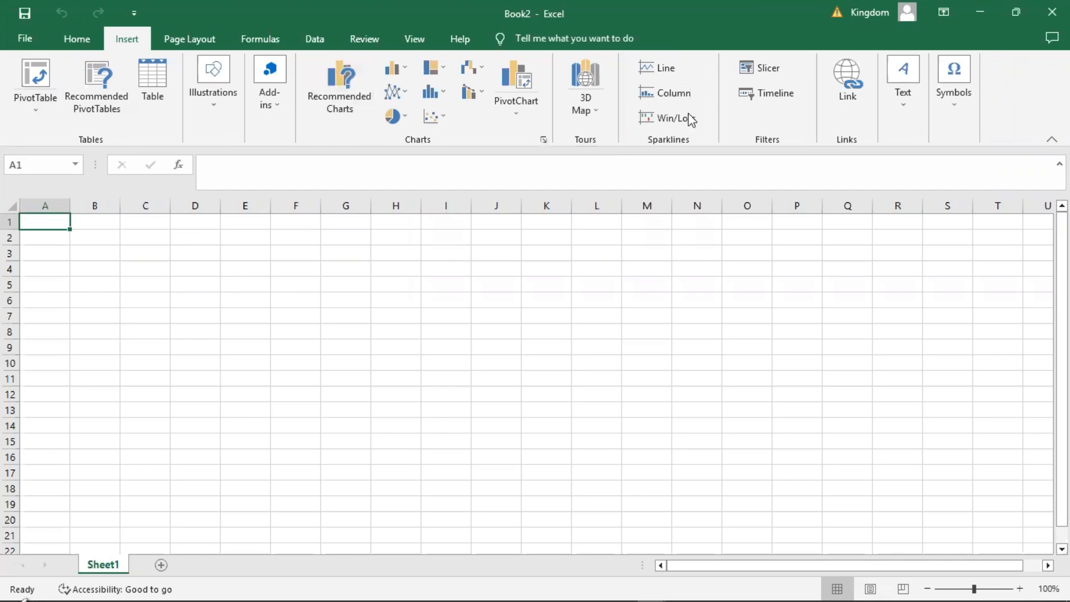
pyautogui.click(193, 39)
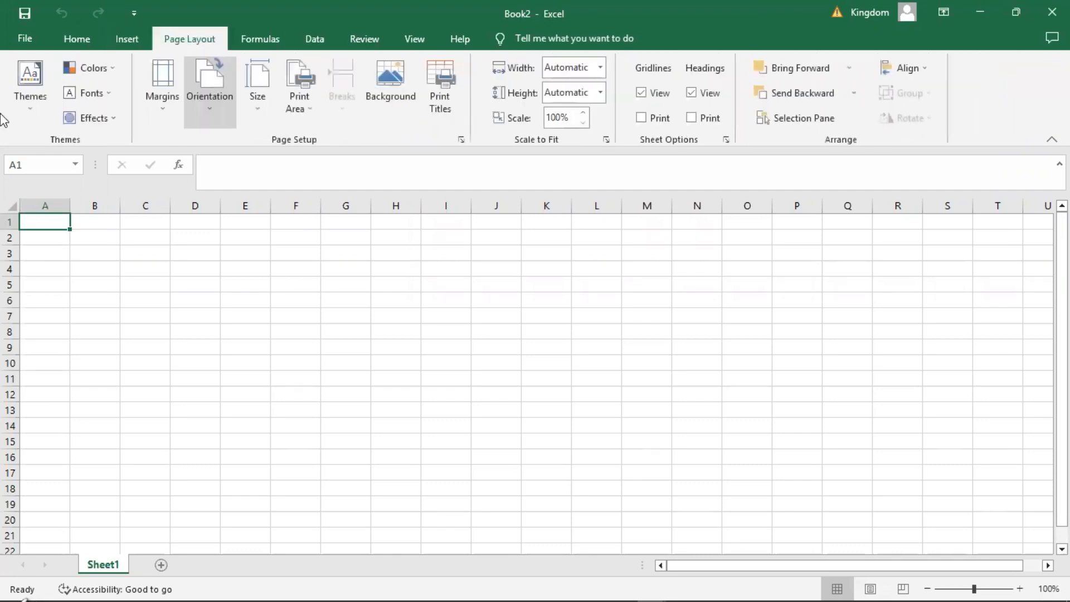
pyautogui.click(206, 109)
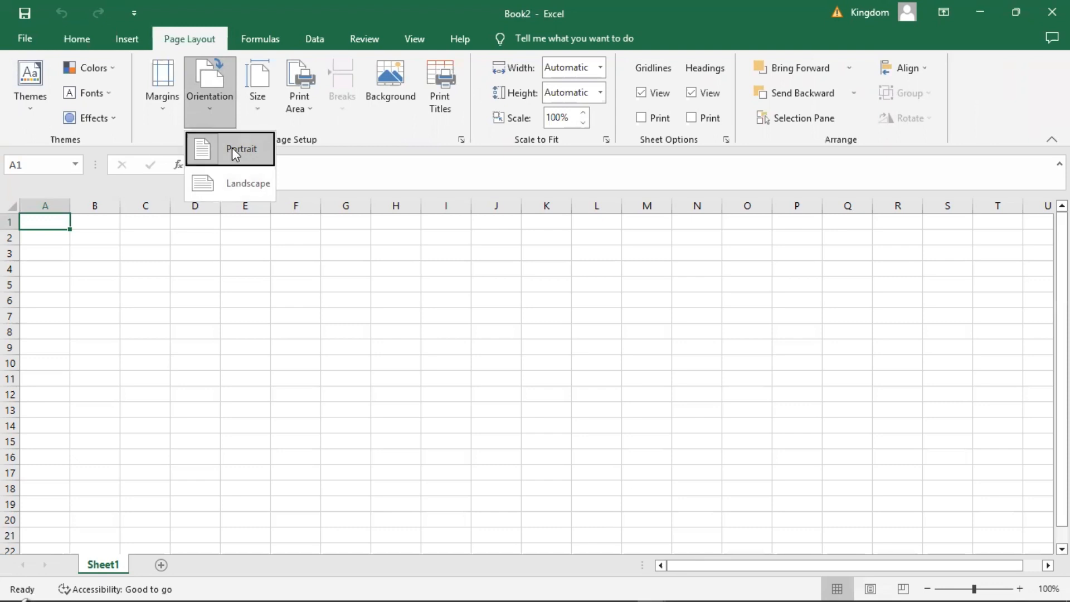
pyautogui.click(259, 103)
pyautogui.click(259, 104)
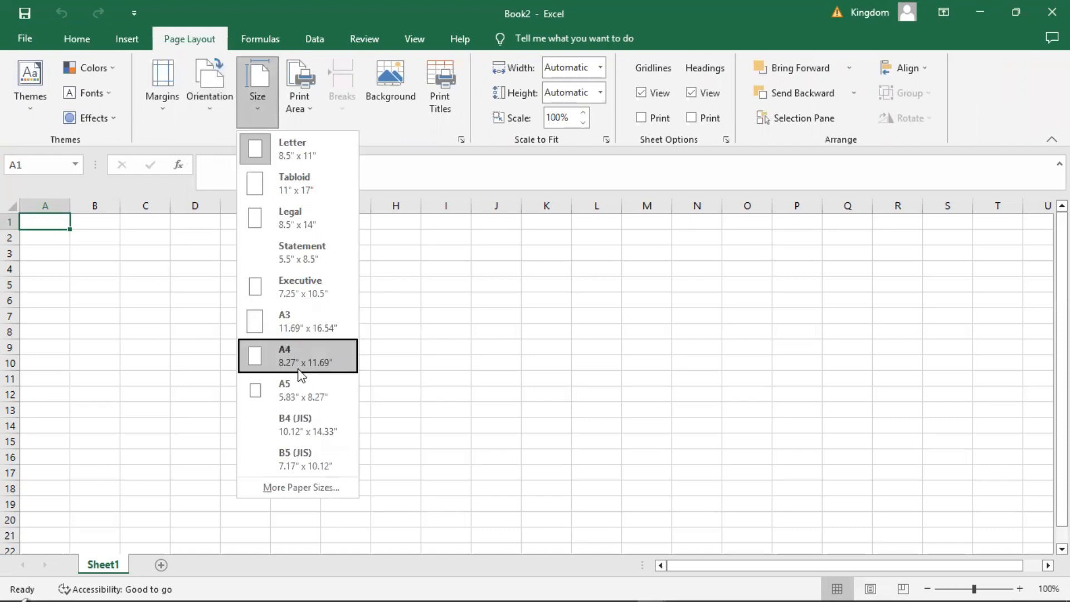
pyautogui.click(453, 292)
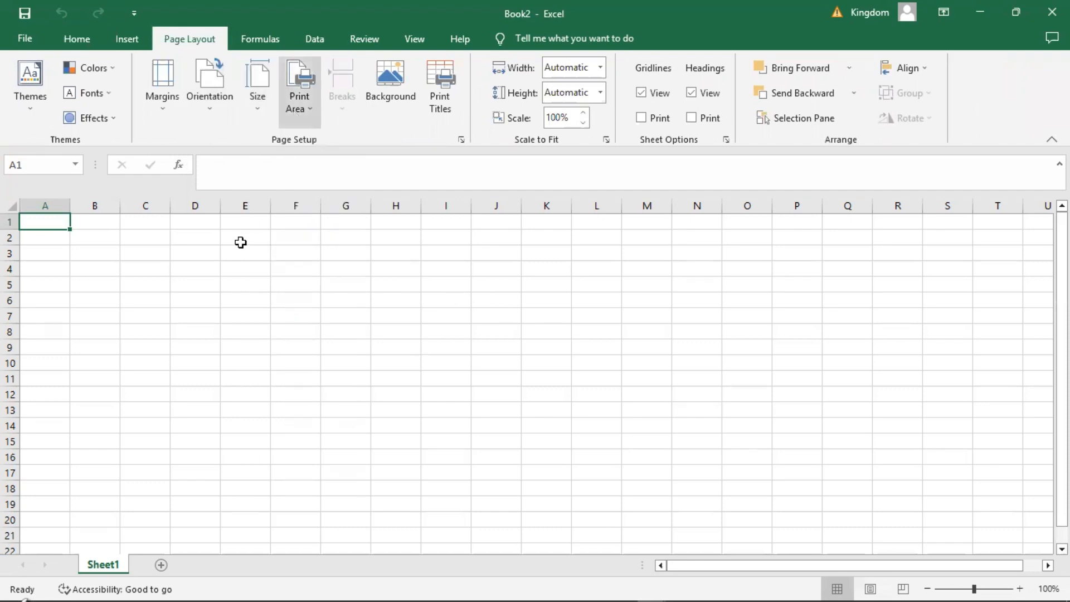
pyautogui.click(258, 48)
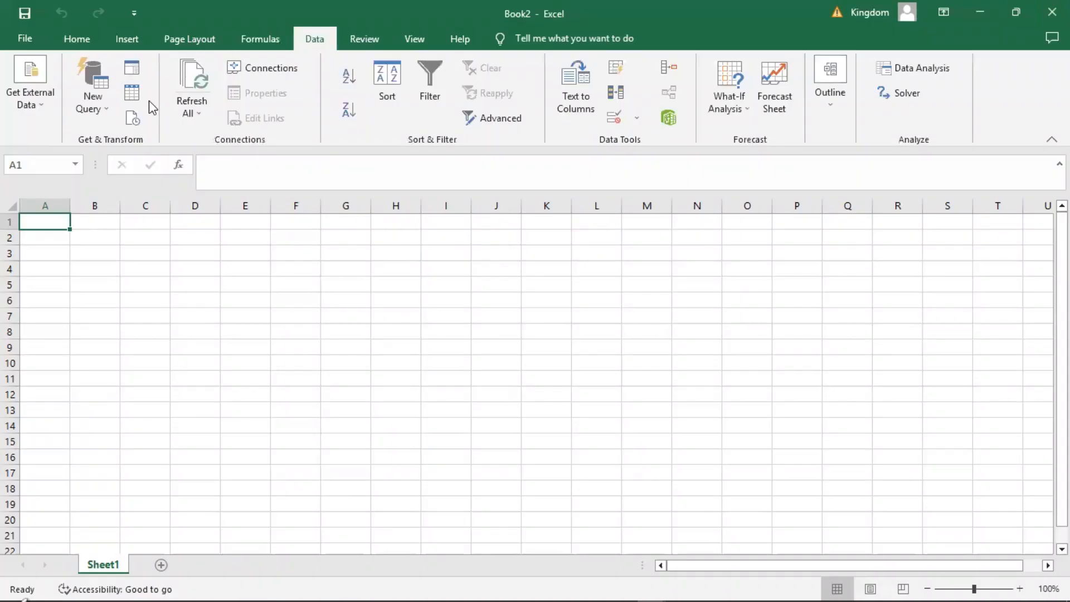
pyautogui.click(75, 41)
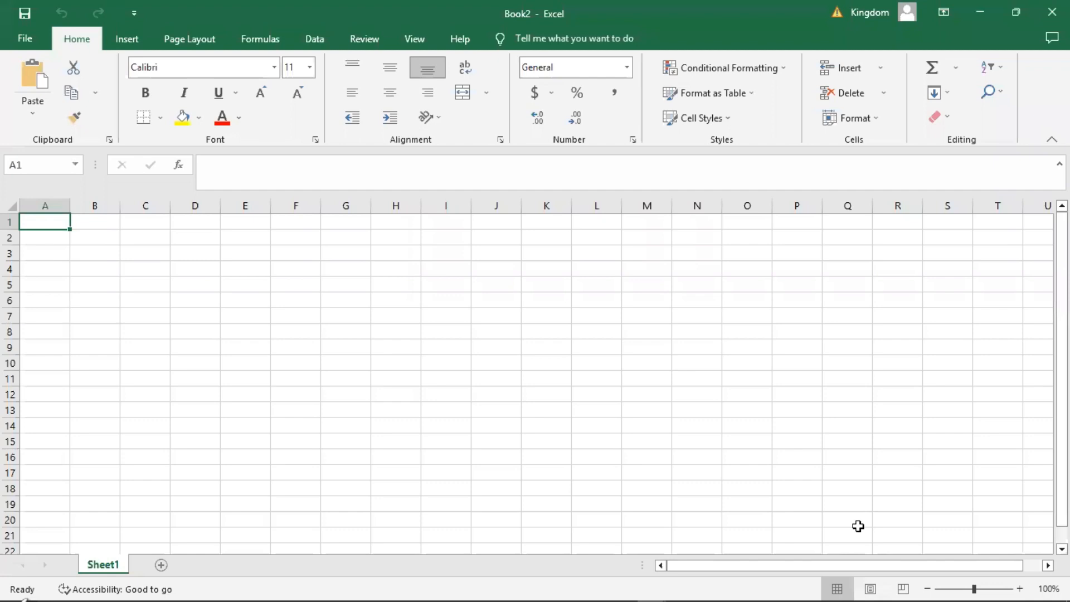
# Zoom the worksheet in to 178%.
pyautogui.click(973, 578)
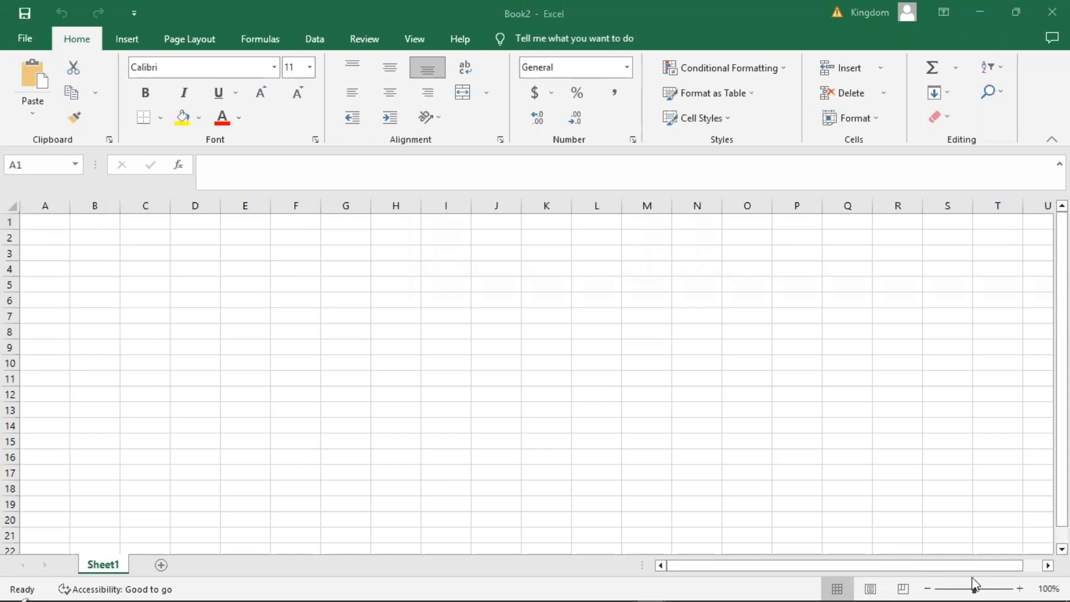
pyautogui.click(975, 584)
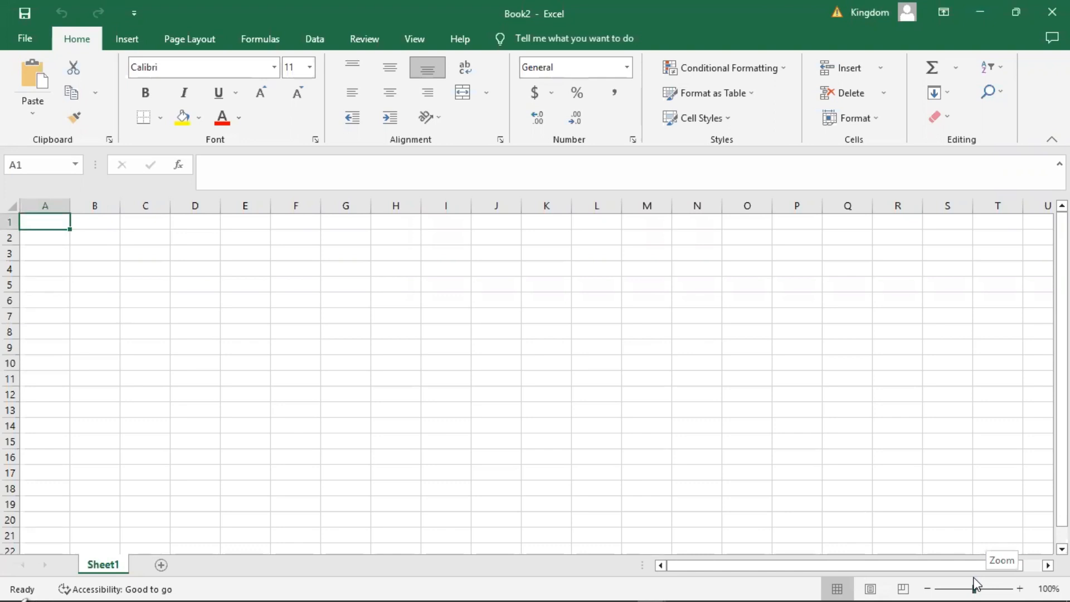
pyautogui.moveTo(974, 582); pyautogui.dragTo(984, 586)
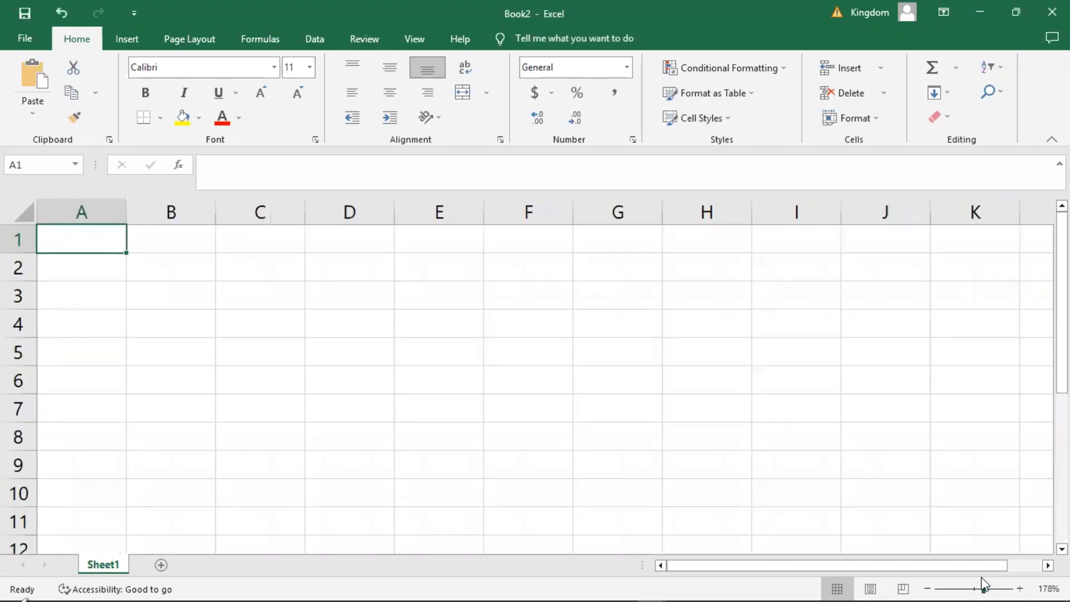
# Select cell C3, then highlight individual columns between A and F one after another to show how columns are lettered.
pyautogui.click(260, 289)
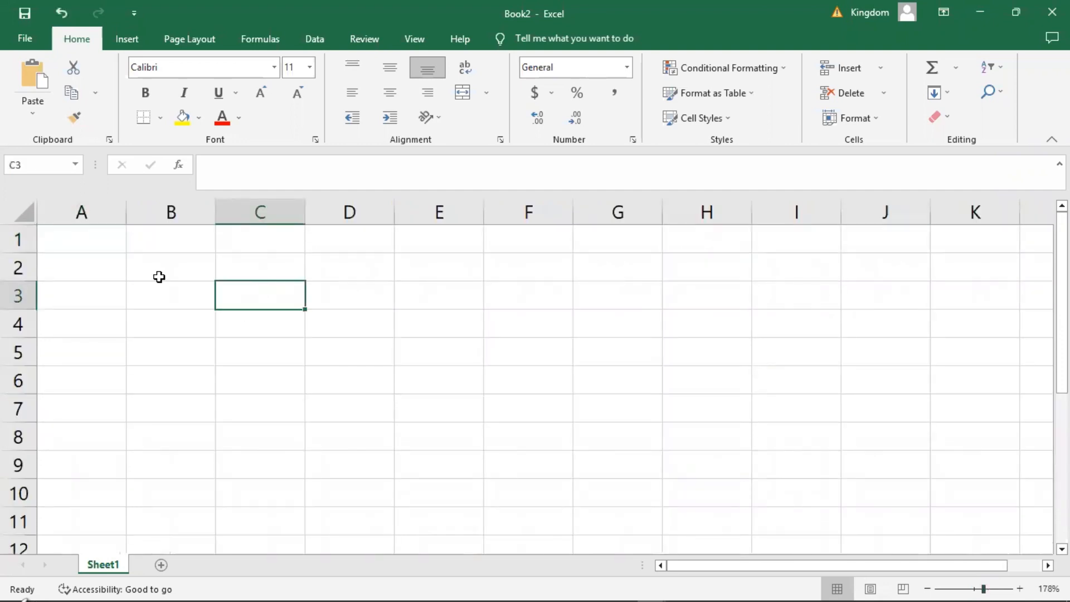
pyautogui.click(83, 212)
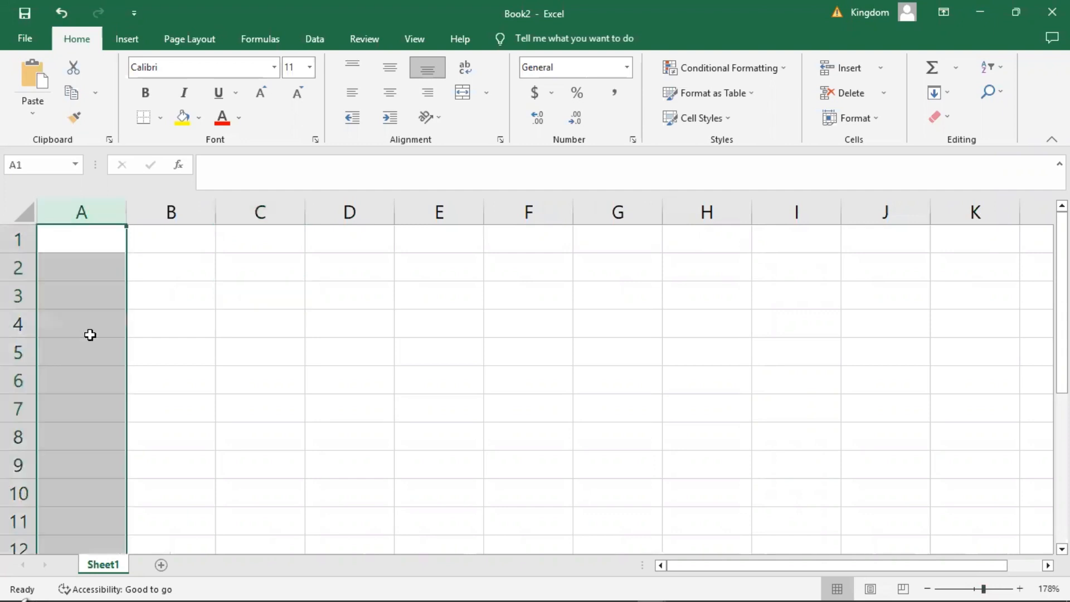
pyautogui.click(171, 212)
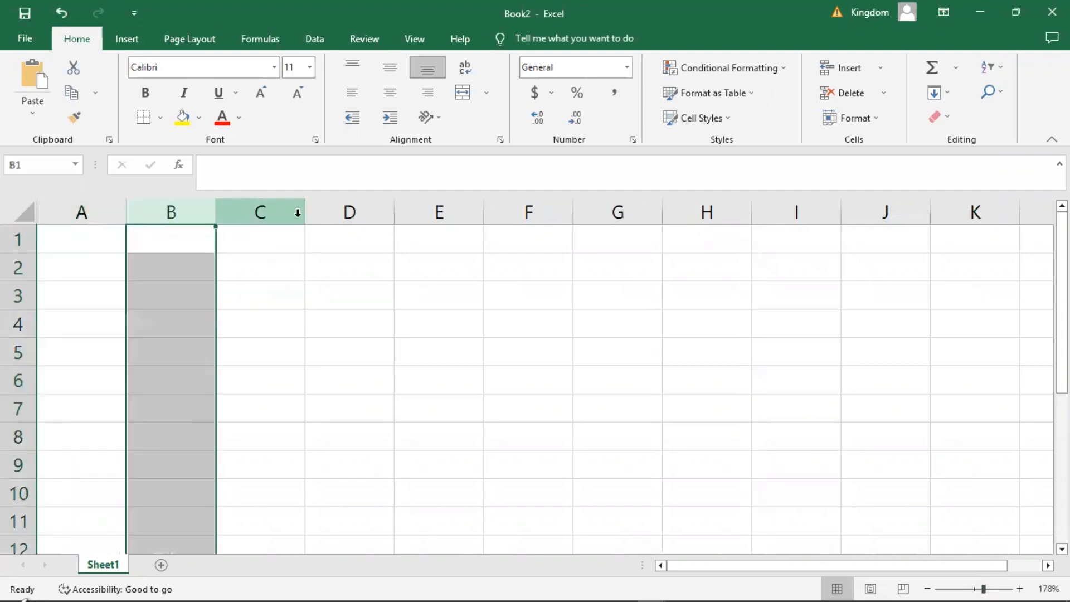
pyautogui.click(365, 197)
pyautogui.click(460, 207)
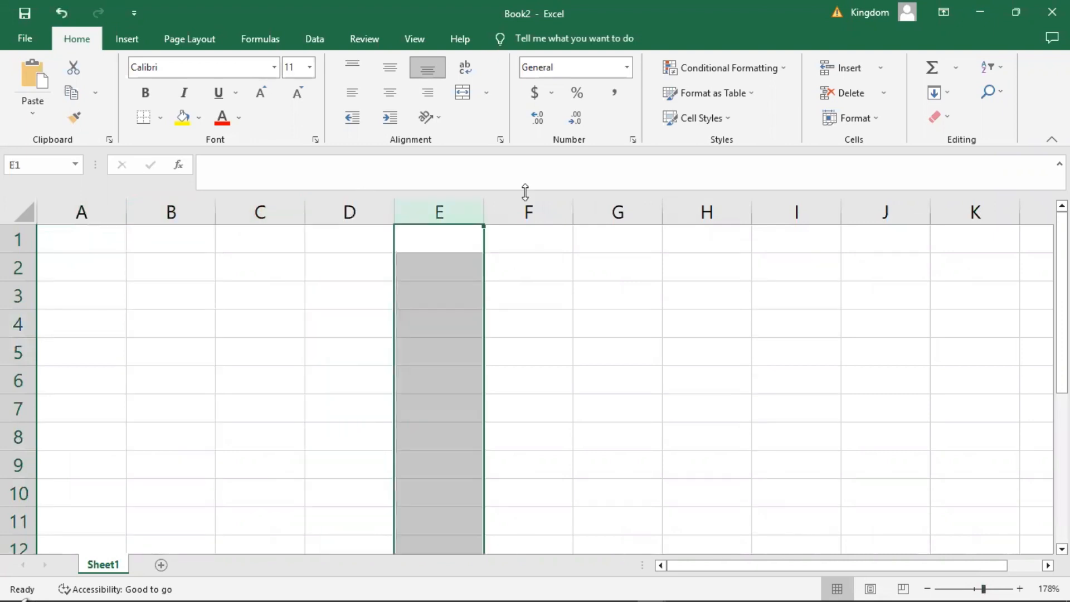
pyautogui.click(536, 202)
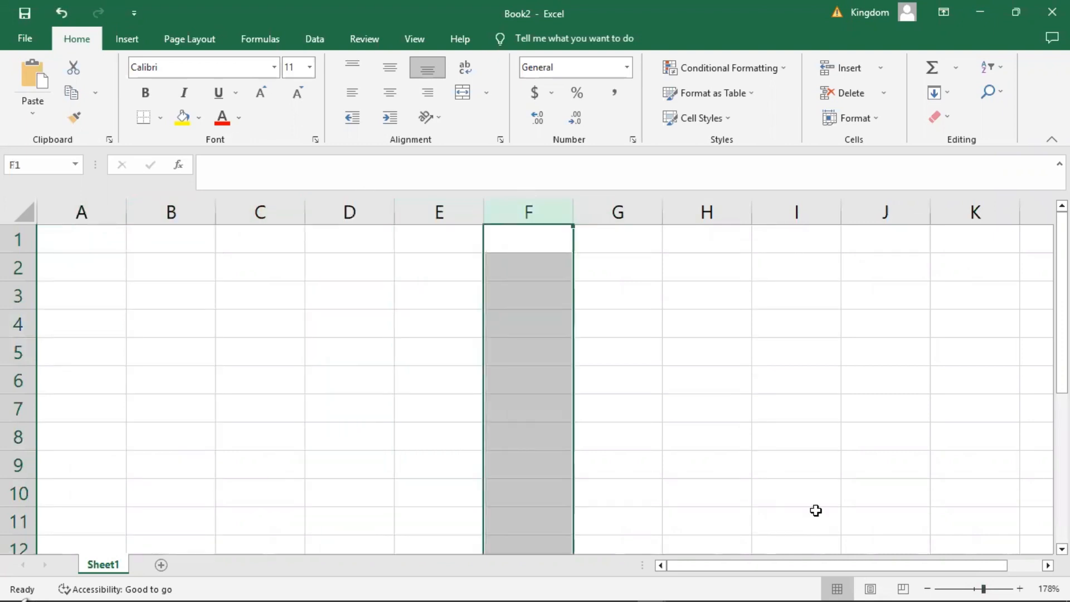
# Examine how the column lettering continues past Z by extending a cell selection across the sheet, then return to cell B4.
pyautogui.moveTo(815, 510); pyautogui.dragTo(892, 410)
pyautogui.moveTo(1012, 406); pyautogui.dragTo(666, 309)
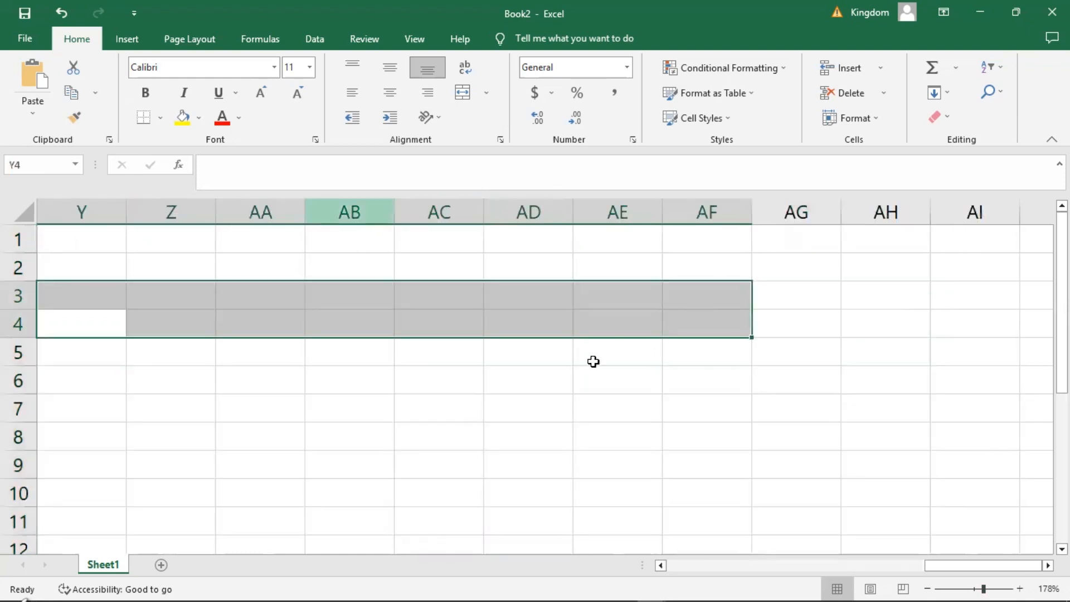
pyautogui.moveTo(304, 372); pyautogui.dragTo(5, 368)
pyautogui.click(176, 312)
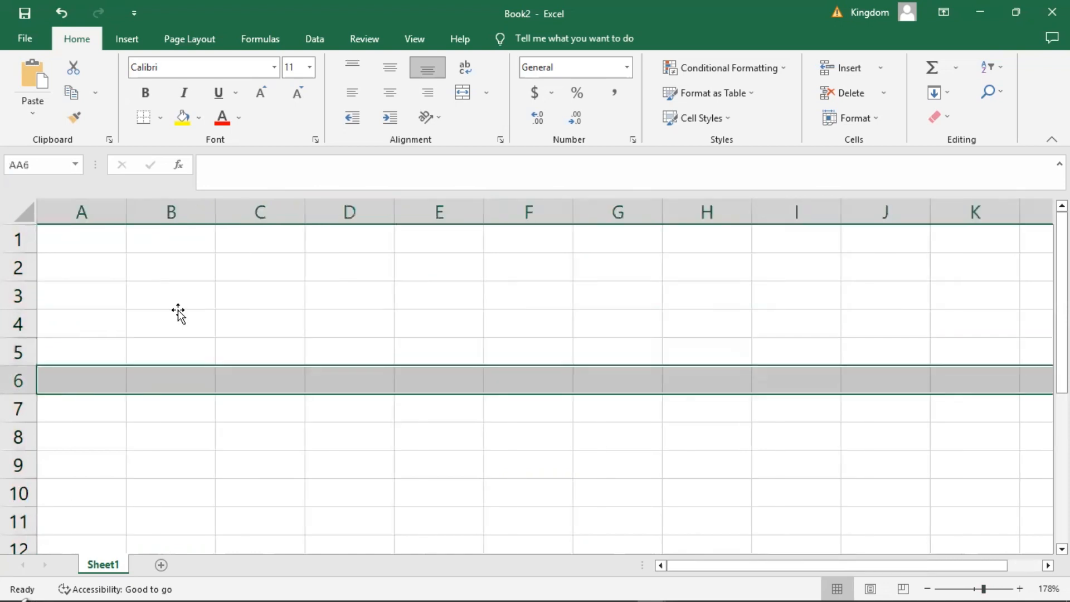
# Highlight rows 2 to 6 one after another, select cell B7 and view the numbered rows further down.
pyautogui.click(16, 261)
pyautogui.click(16, 301)
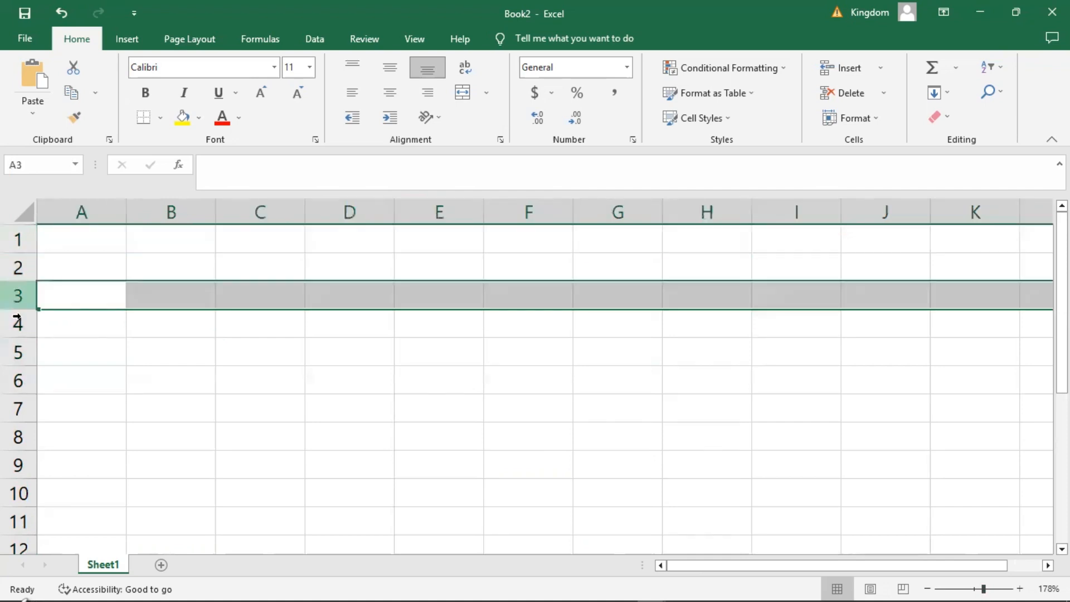
pyautogui.click(16, 322)
pyautogui.click(14, 357)
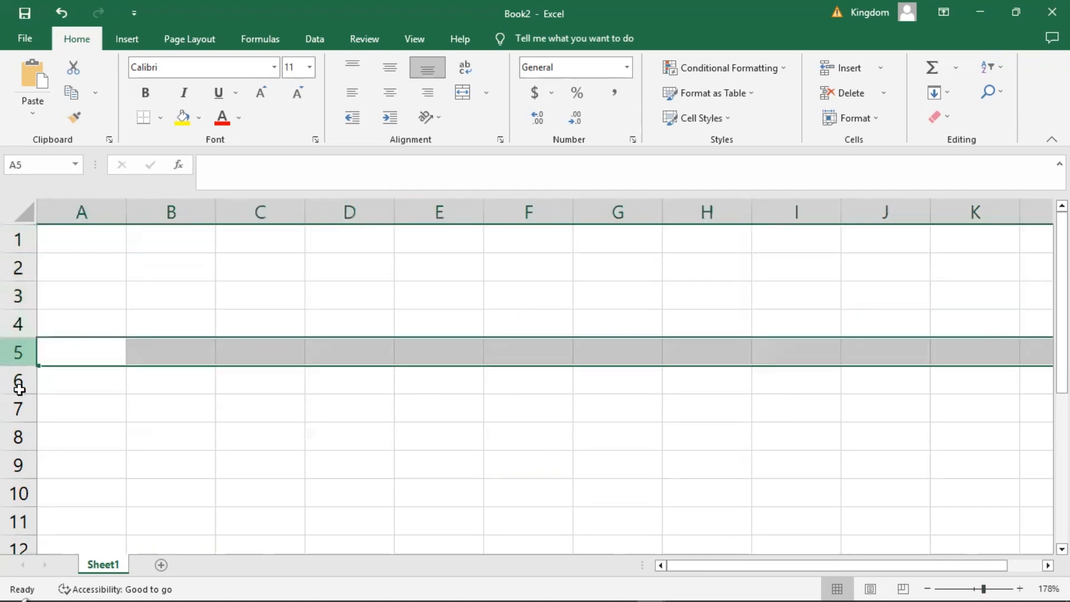
pyautogui.click(17, 387)
pyautogui.click(128, 408)
pyautogui.scroll(-4, 127, 407)
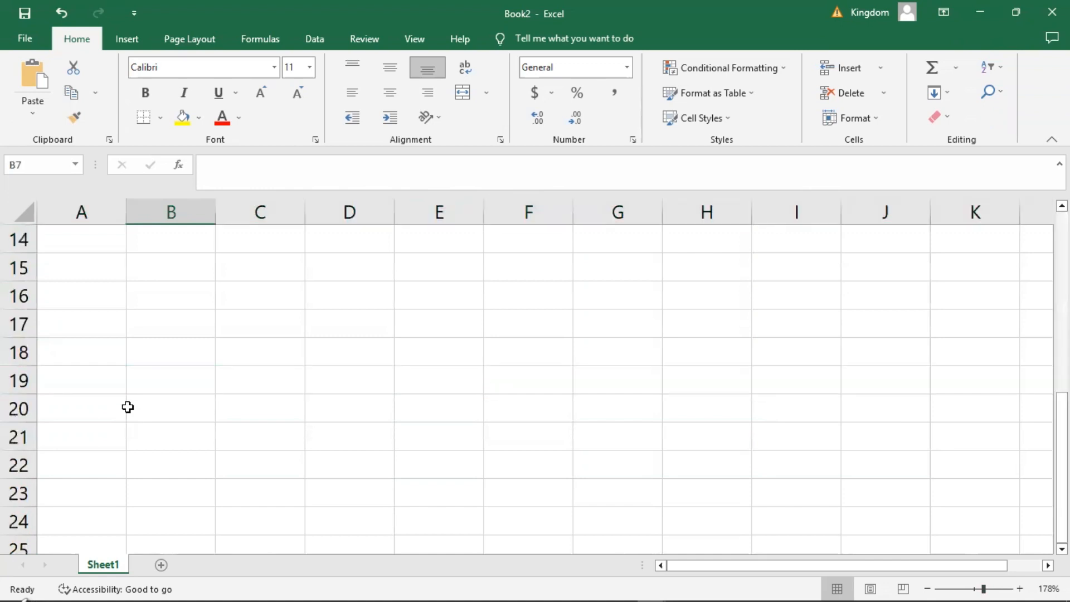
# Return to the start of the worksheet and highlight row 2.
pyautogui.scroll(2, 127, 409)
pyautogui.scroll(3, 128, 411)
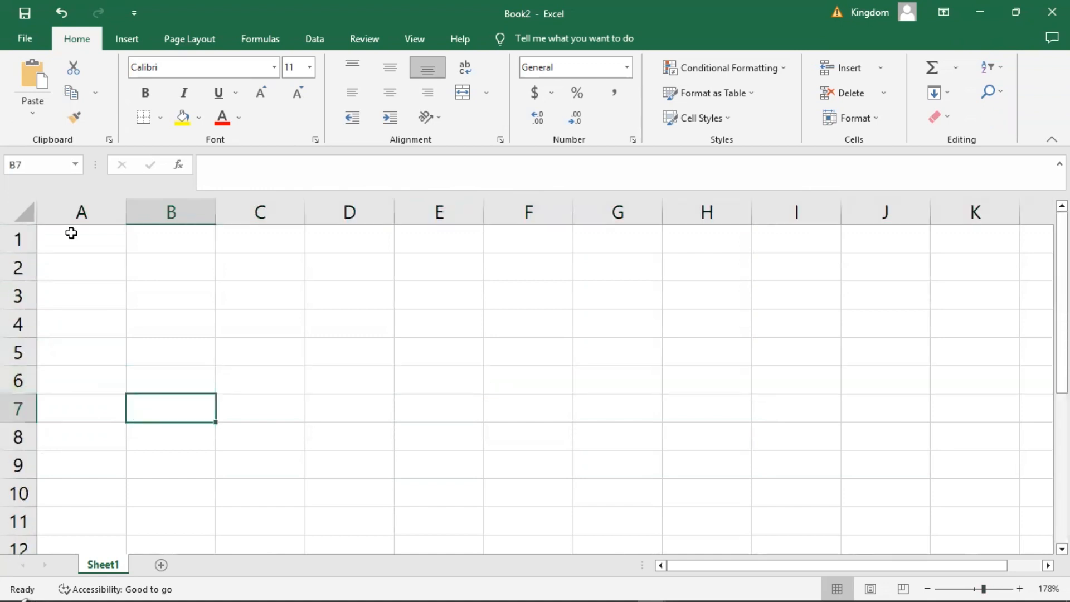
pyautogui.click(14, 271)
pyautogui.click(16, 266)
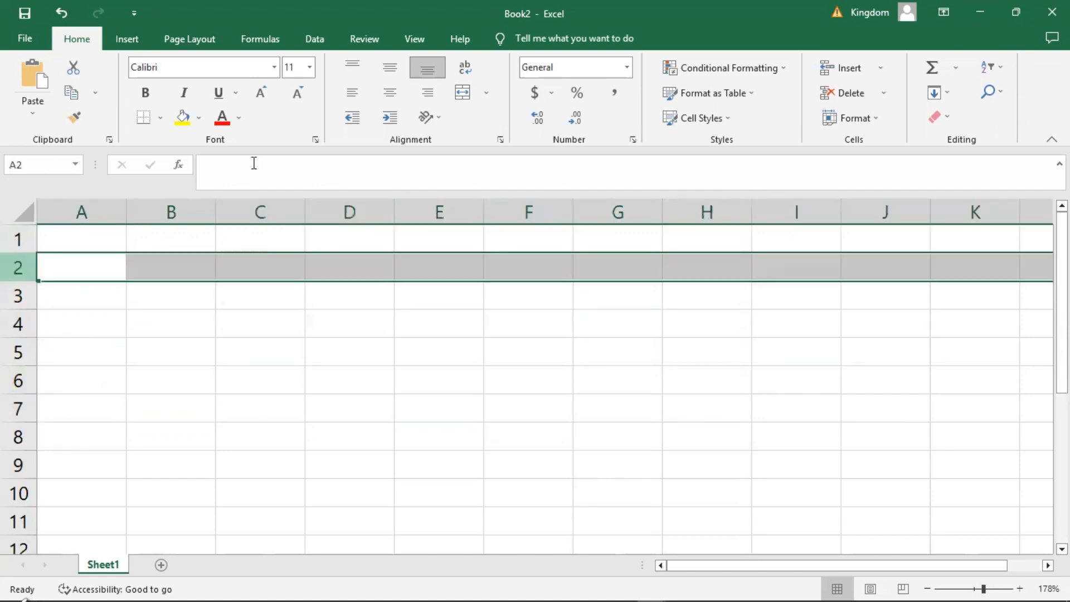
# Enter the text "A Cell" in cell B2.
pyautogui.click(167, 262)
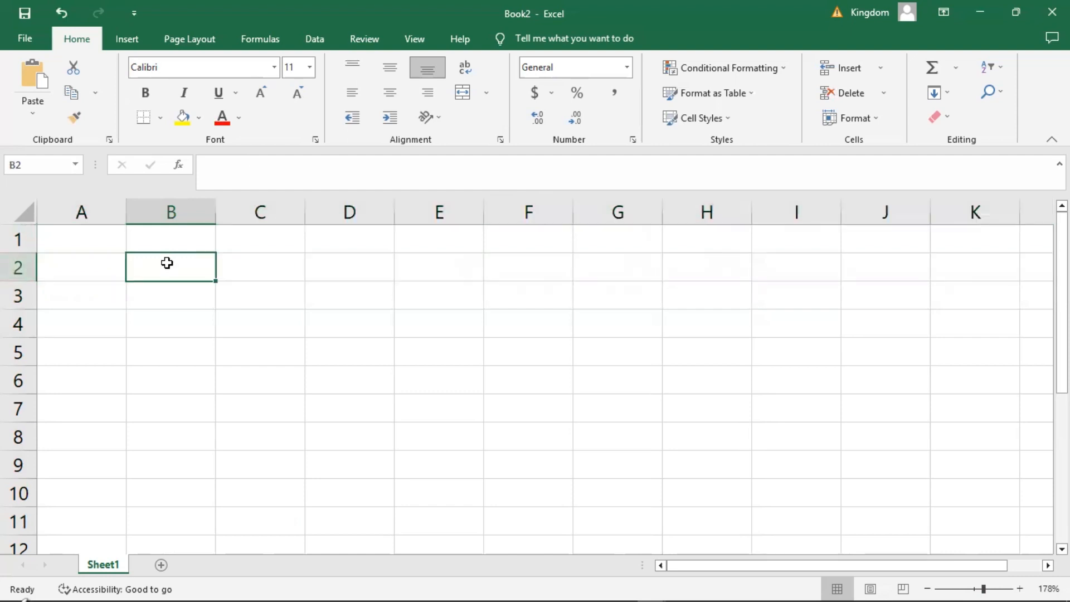
pyautogui.write('A ')
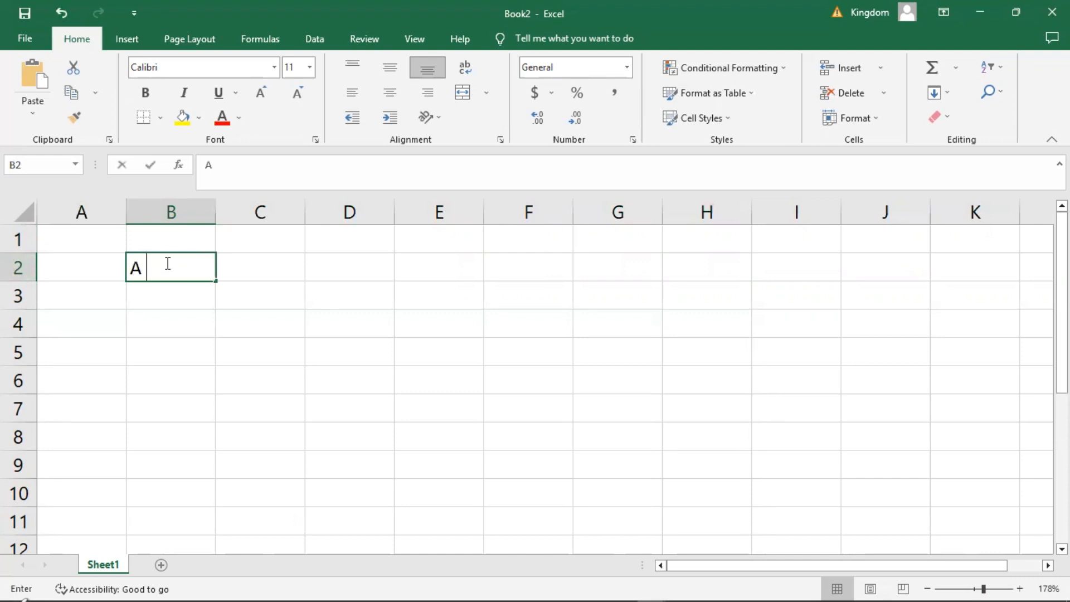
pyautogui.write('Cell')
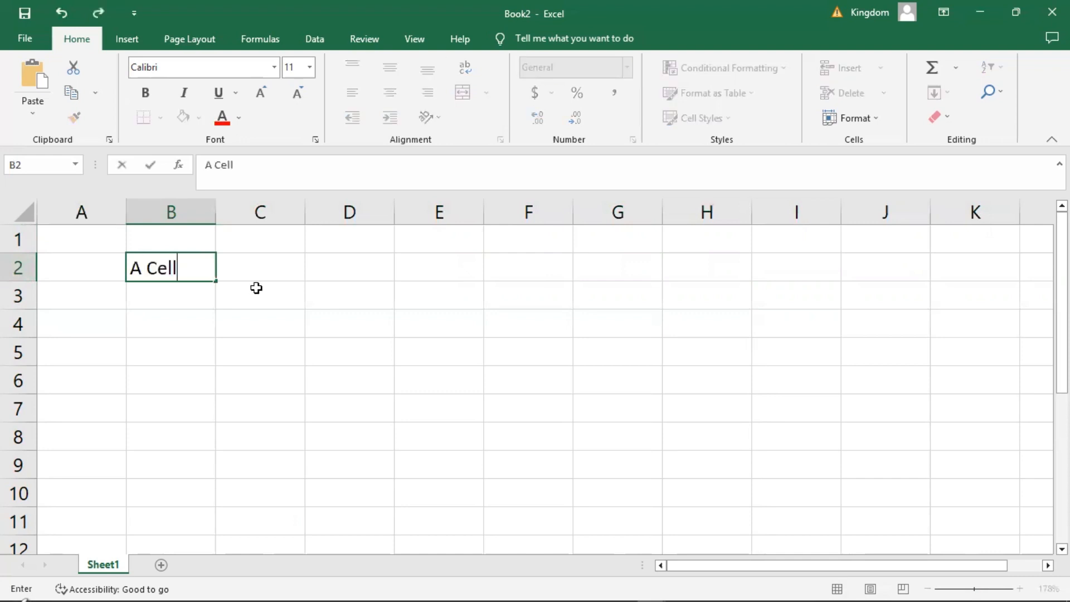
pyautogui.click(209, 319)
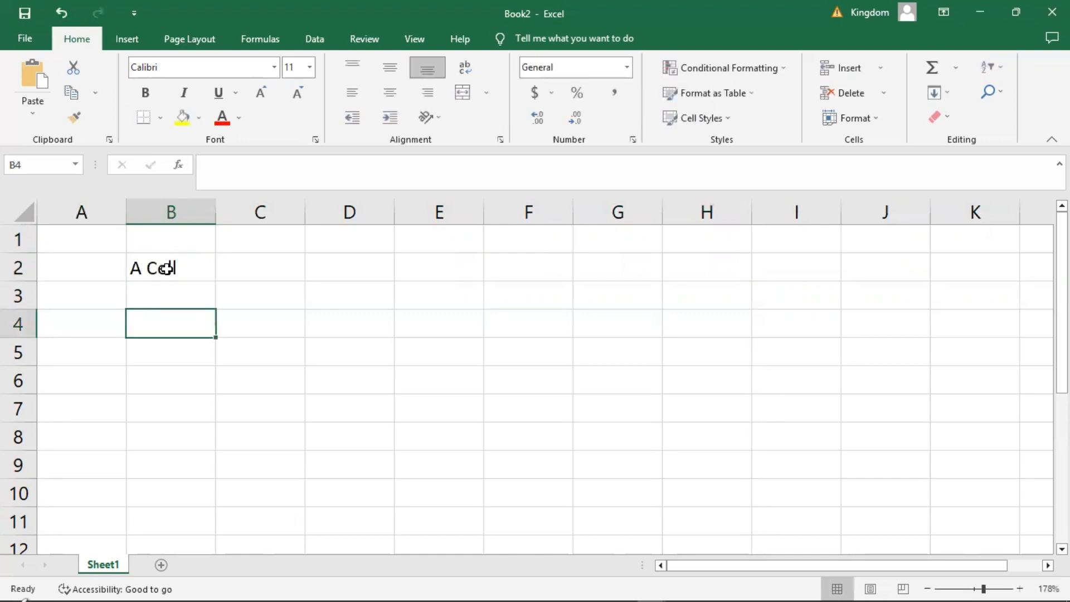
# Select cells B2, E4, D5, F5 and B7 one after another to show how column letters and row numbers identify a cell.
pyautogui.click(166, 269)
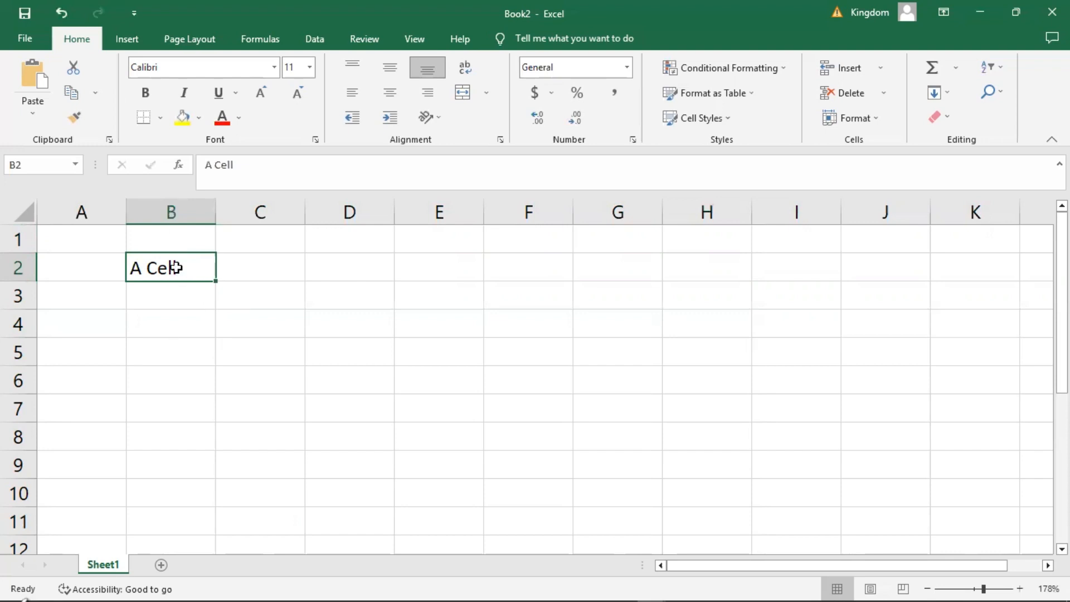
pyautogui.click(177, 207)
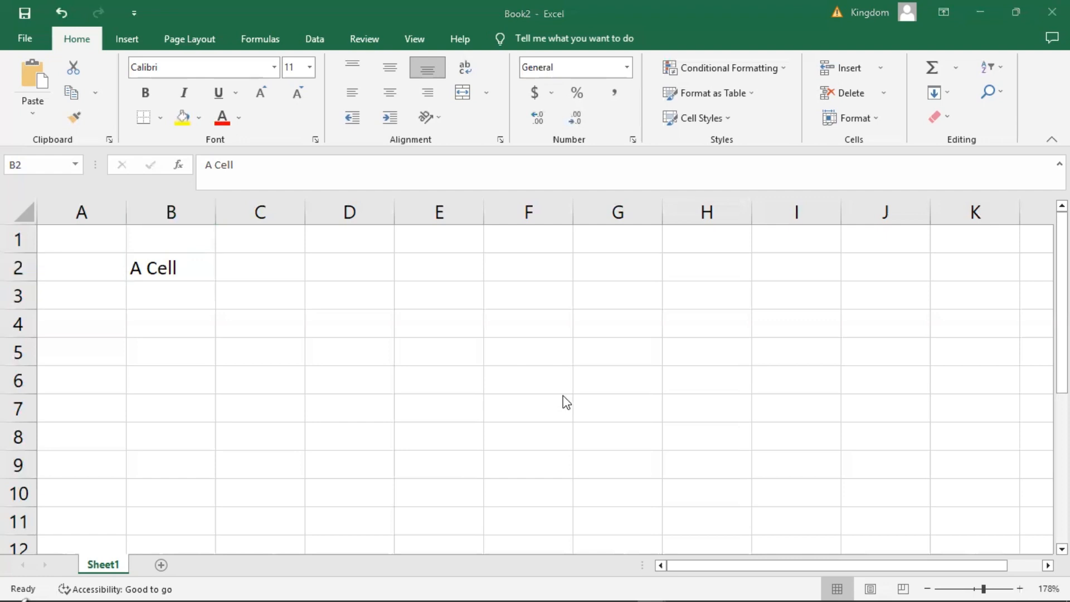
pyautogui.click(165, 267)
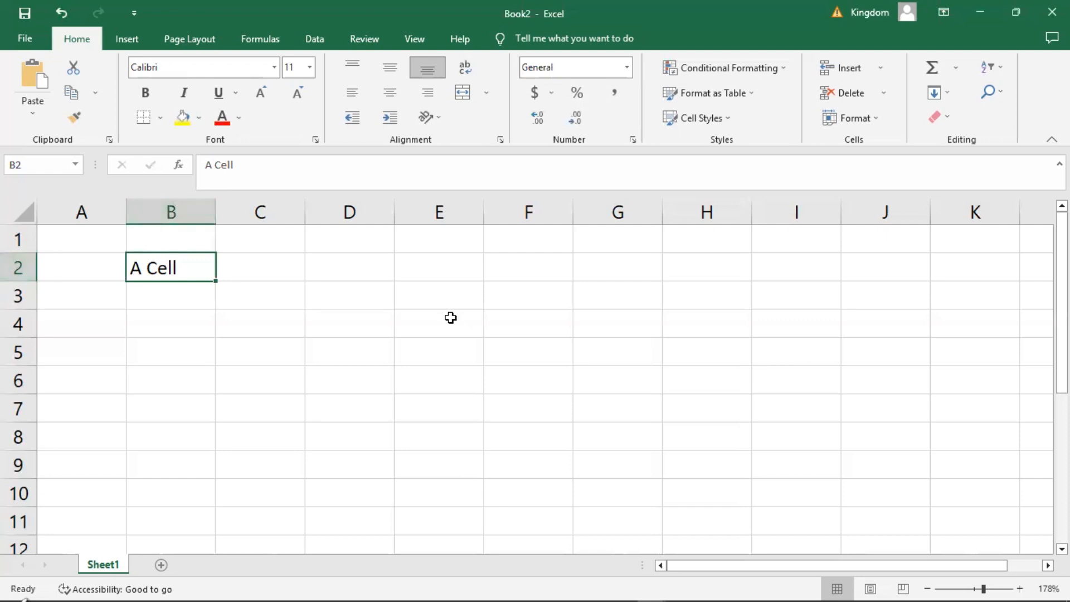
pyautogui.click(428, 326)
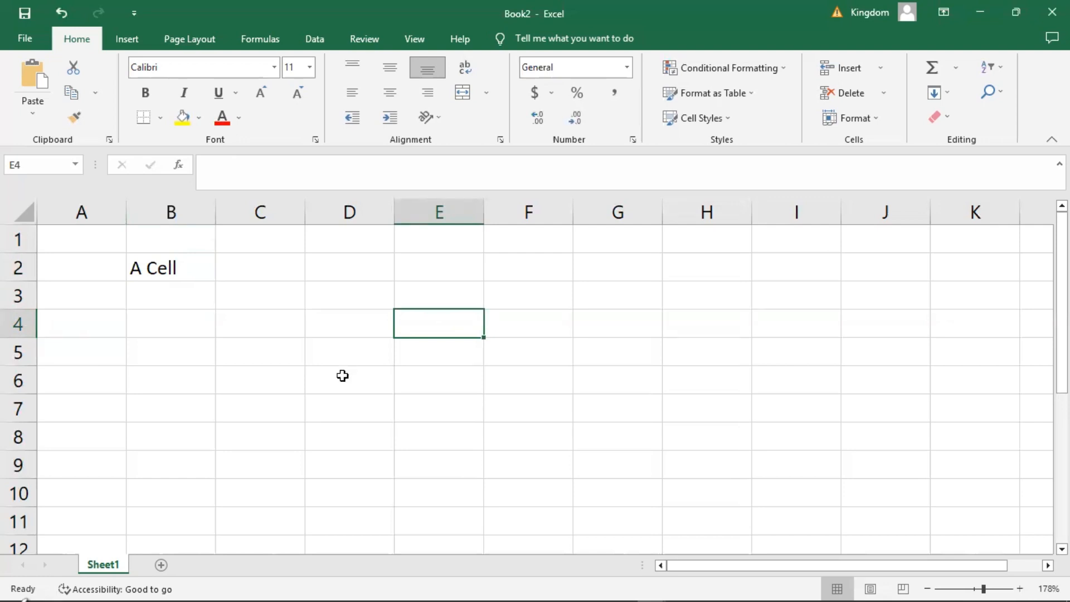
pyautogui.click(323, 350)
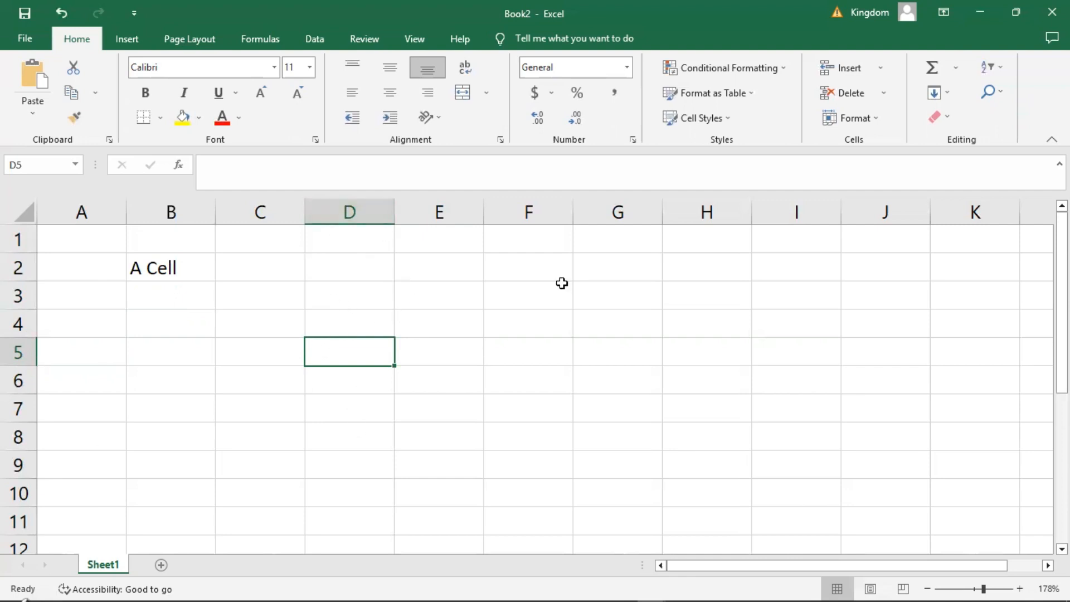
pyautogui.click(533, 356)
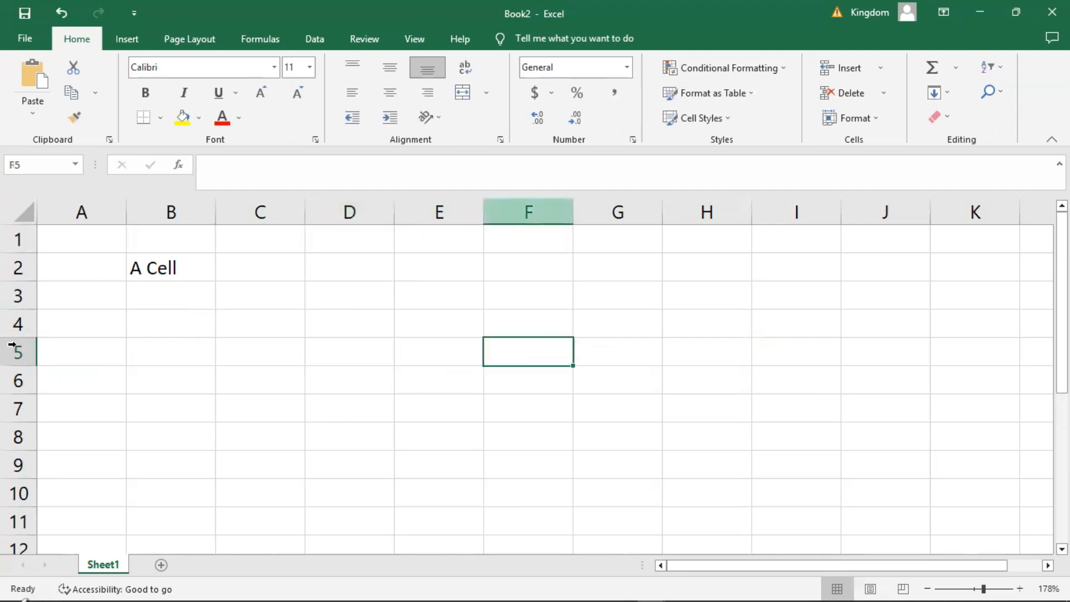
pyautogui.click(158, 400)
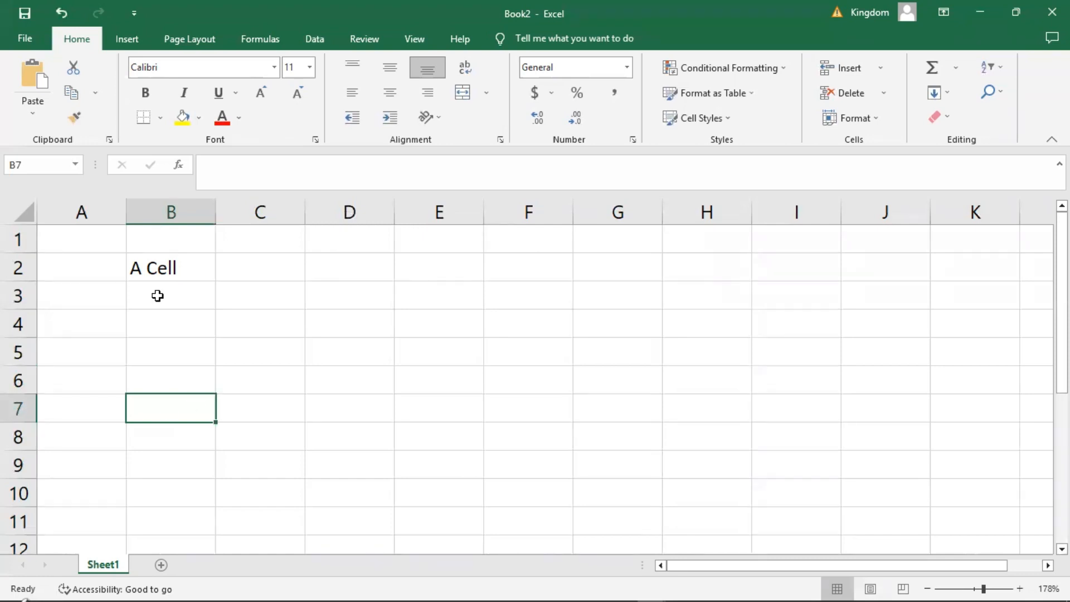
# Clear the text from cell B2 and select cell B5.
pyautogui.click(163, 270)
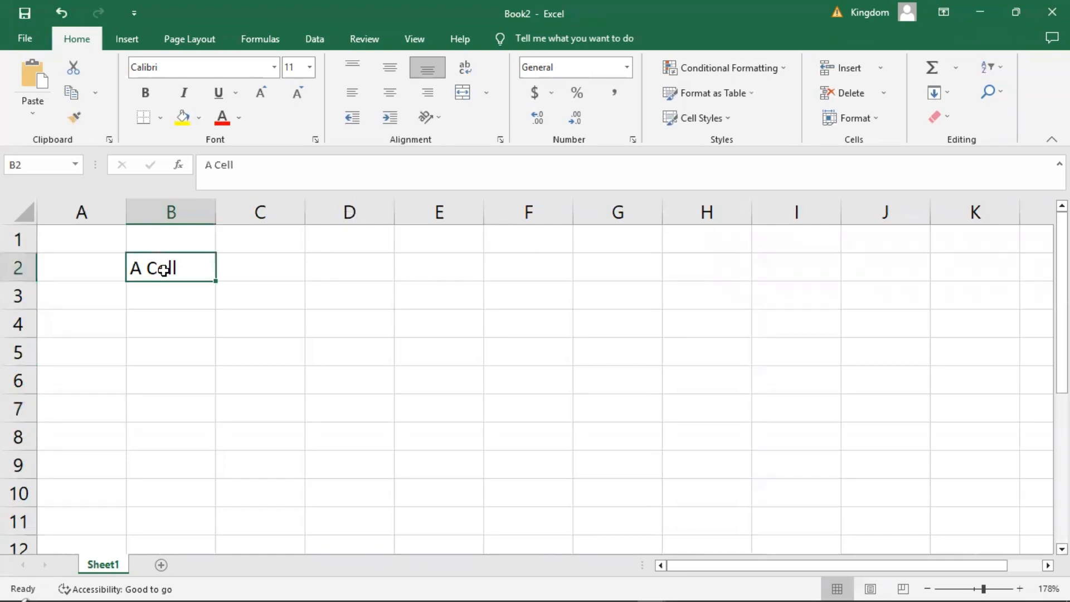
pyautogui.press('Delete')
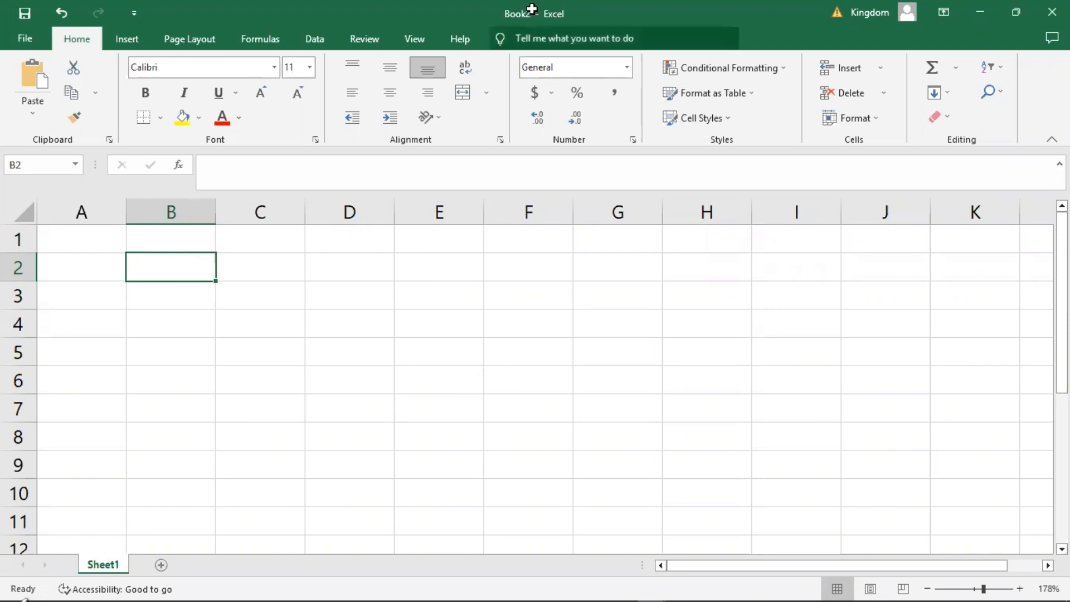
pyautogui.click(207, 342)
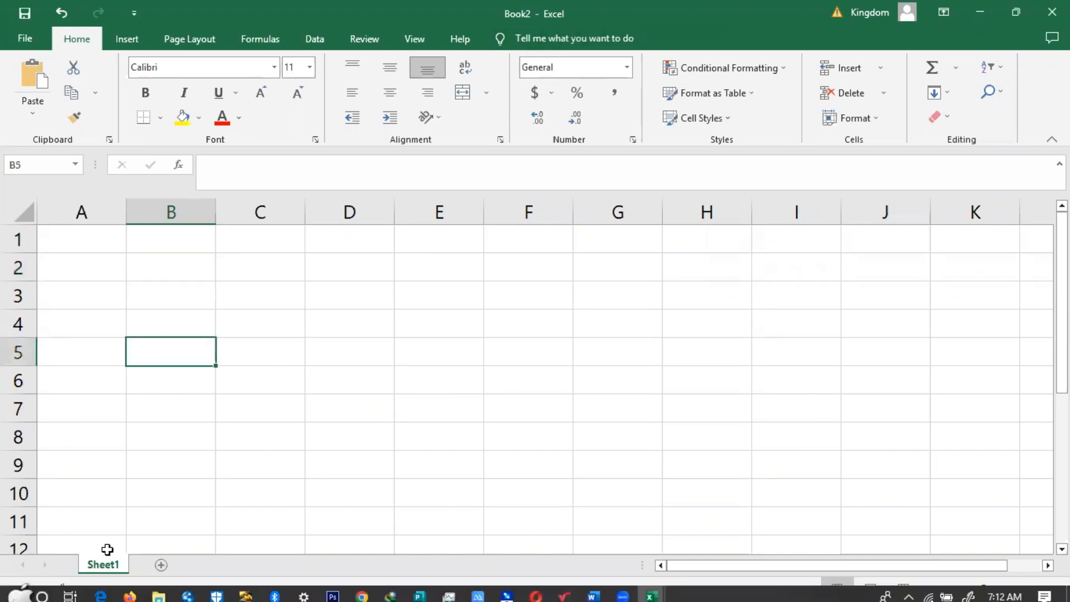
# Add two new worksheets to the workbook and return to Sheet1.
pyautogui.click(162, 566)
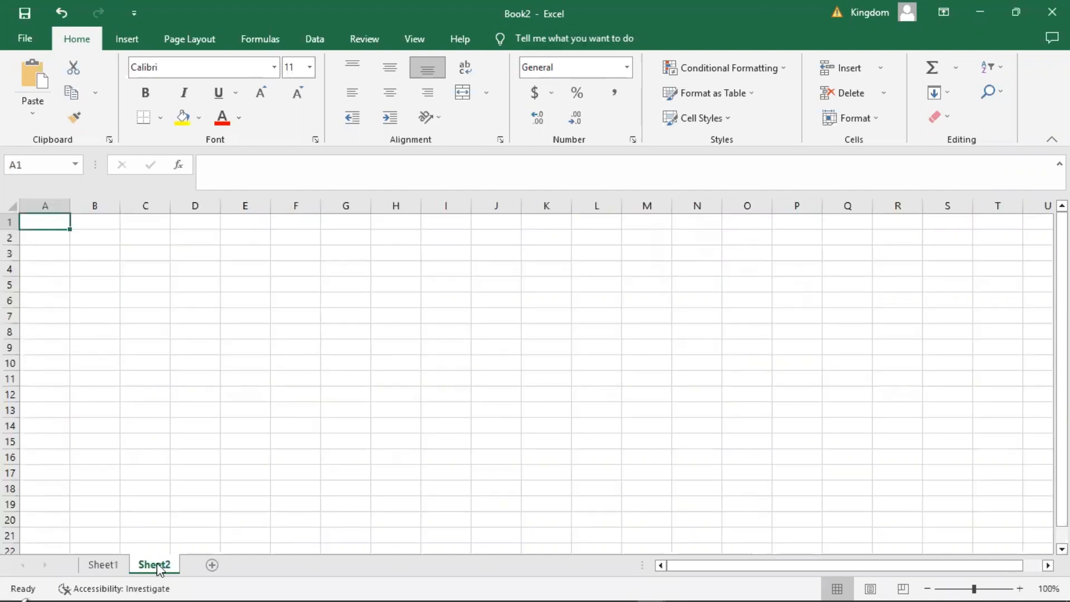
pyautogui.click(212, 565)
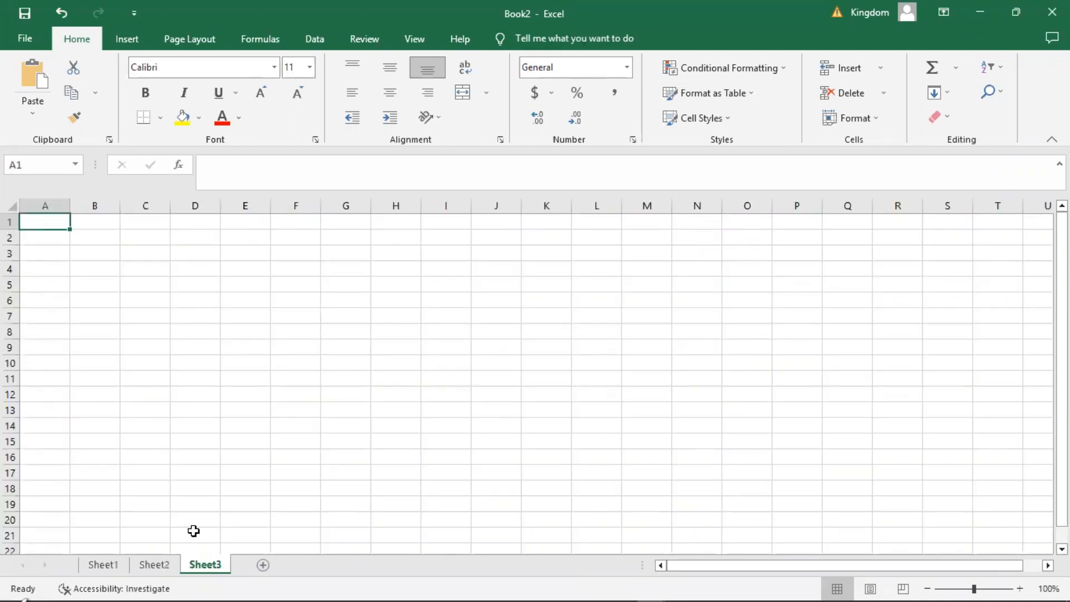
pyautogui.click(106, 565)
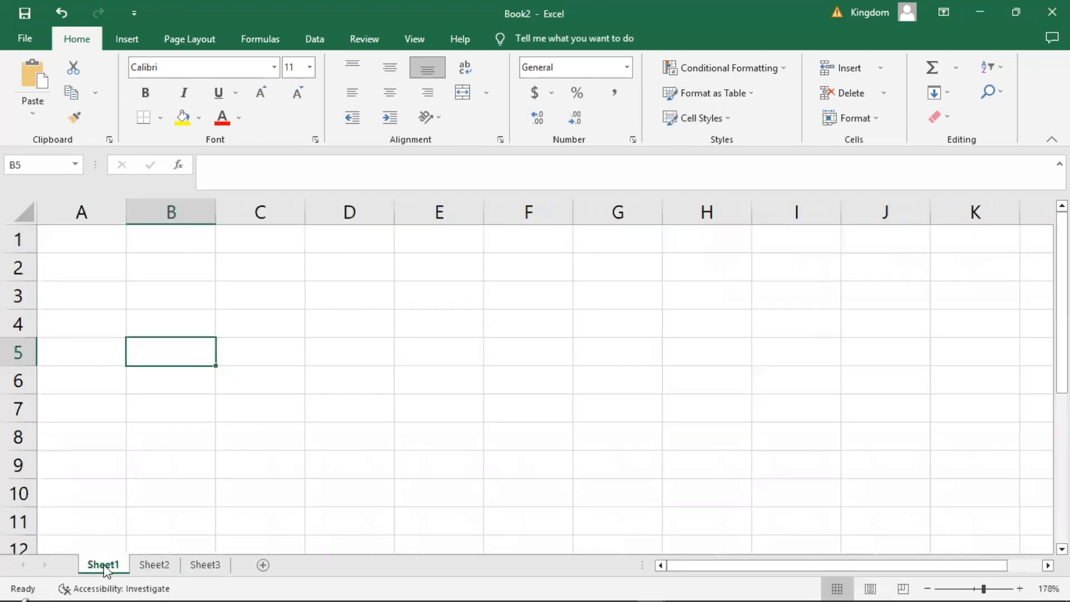
# Rename Sheet1 as "First SHEET" and select cell C7.
pyautogui.rightClick(106, 565)
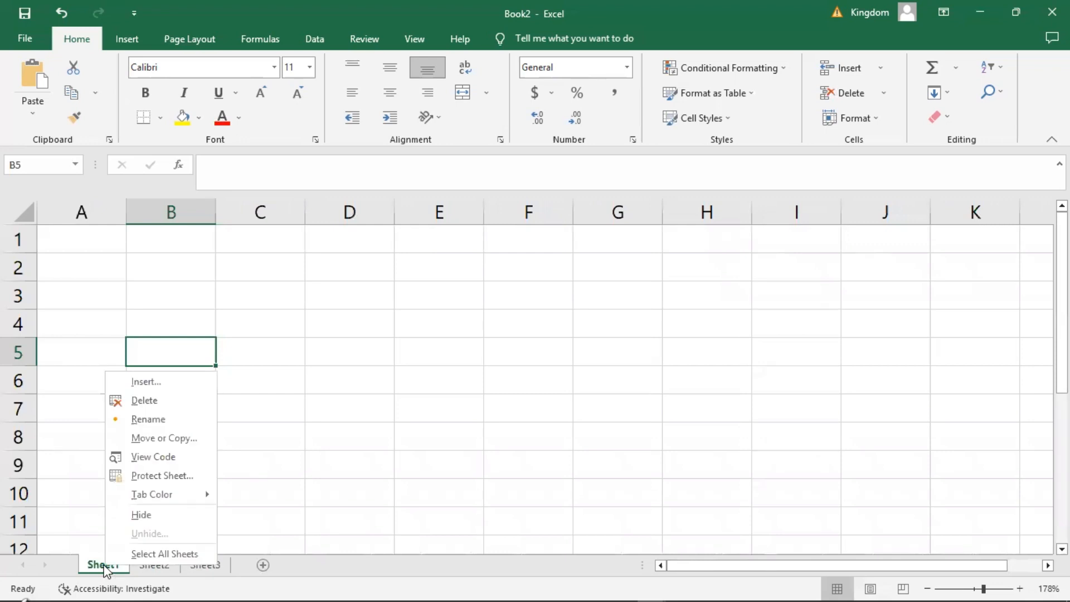
pyautogui.click(135, 419)
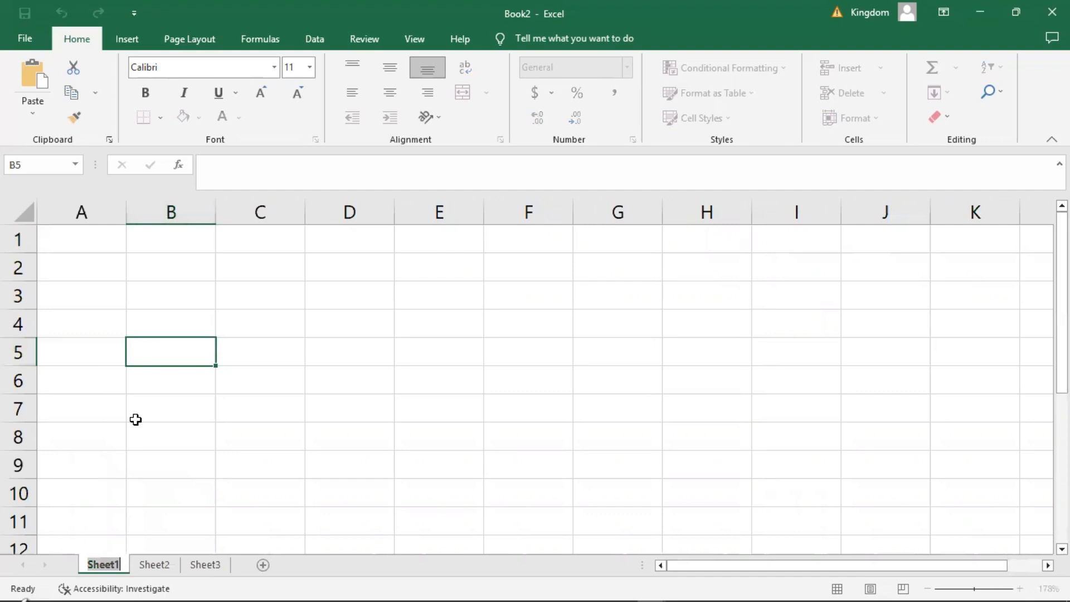
pyautogui.write('fi')
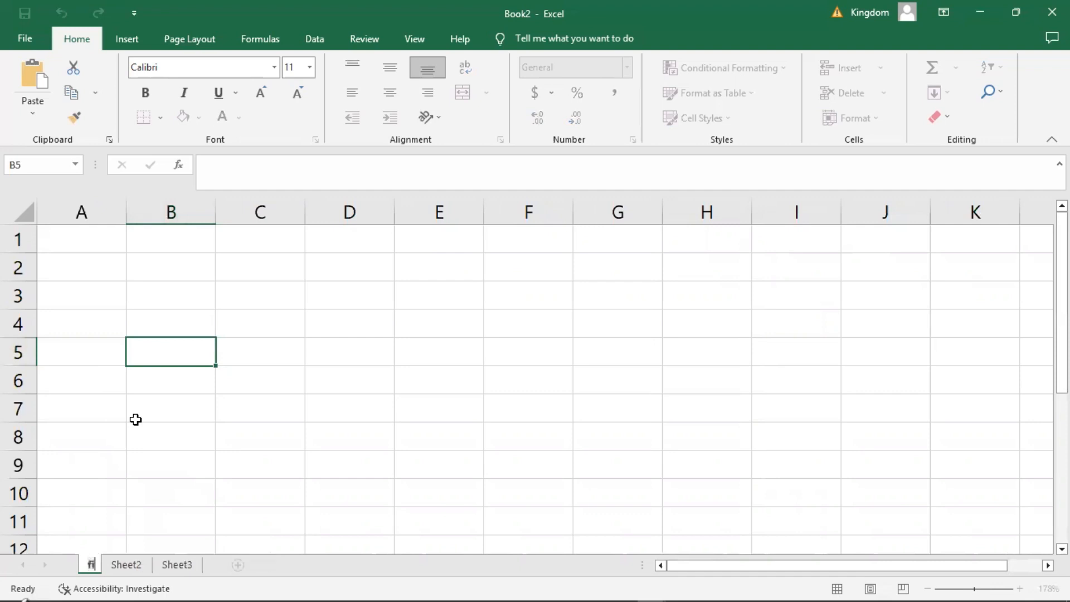
pyautogui.press('BackSpace')
pyautogui.press('BackSpace')
pyautogui.write('Firs')
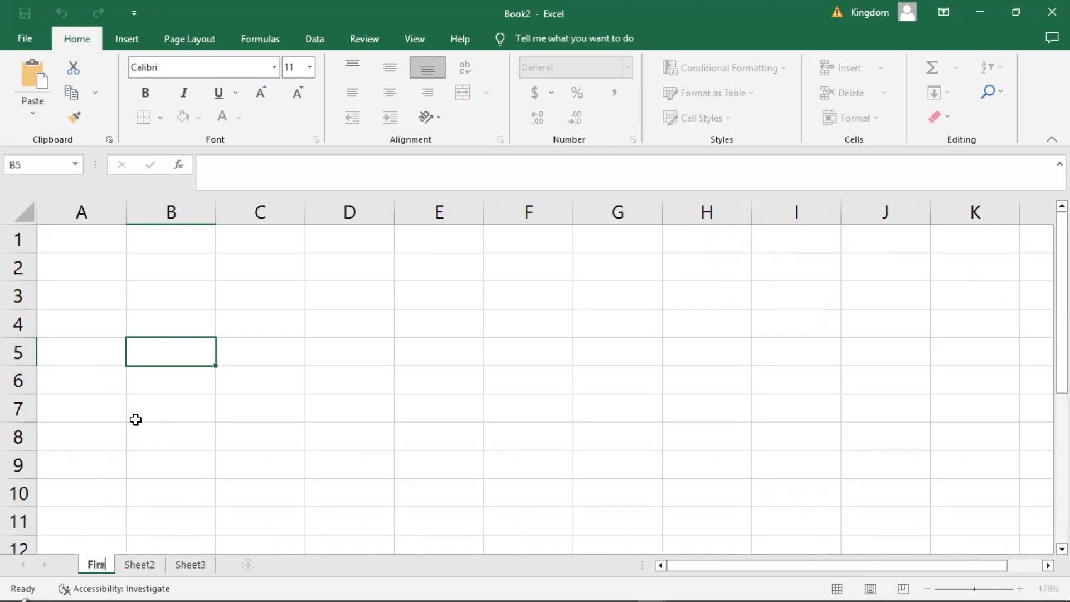
pyautogui.write('t')
pyautogui.press('Return')
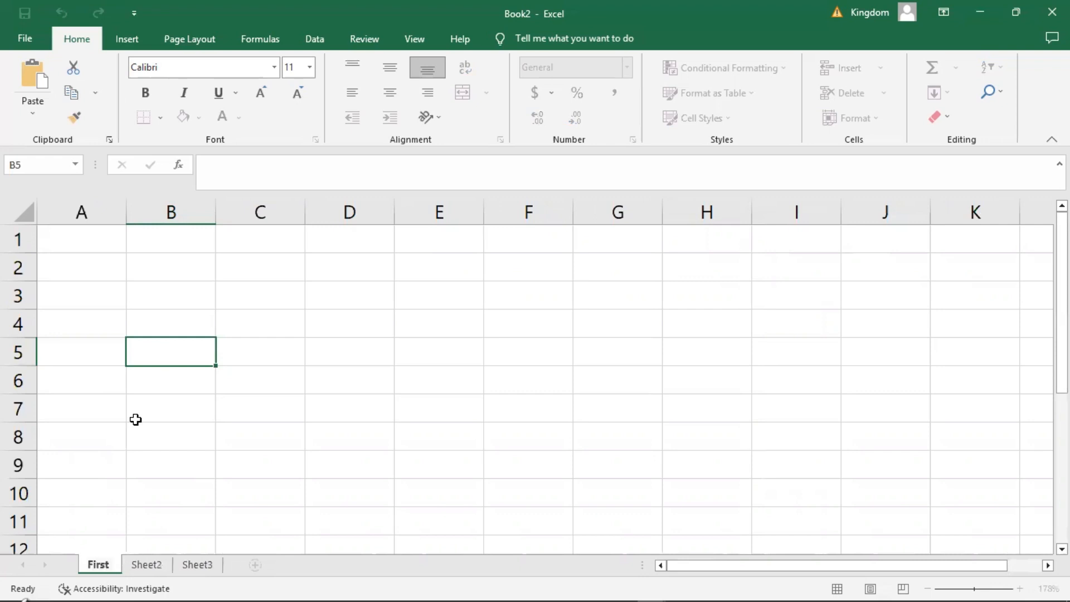
pyautogui.write('SHEET')
pyautogui.press('Return')
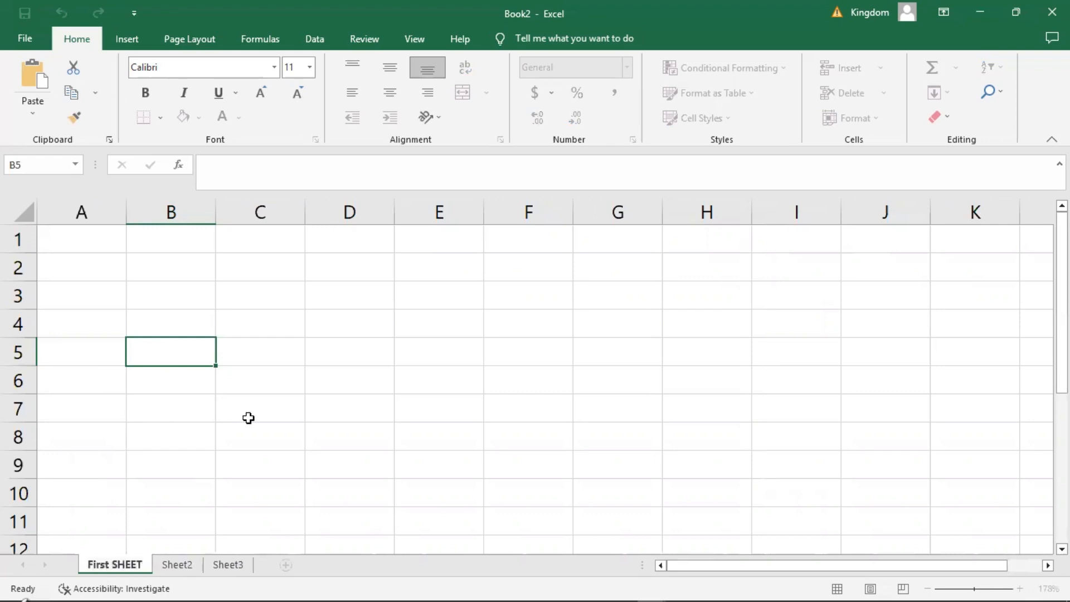
pyautogui.click(248, 418)
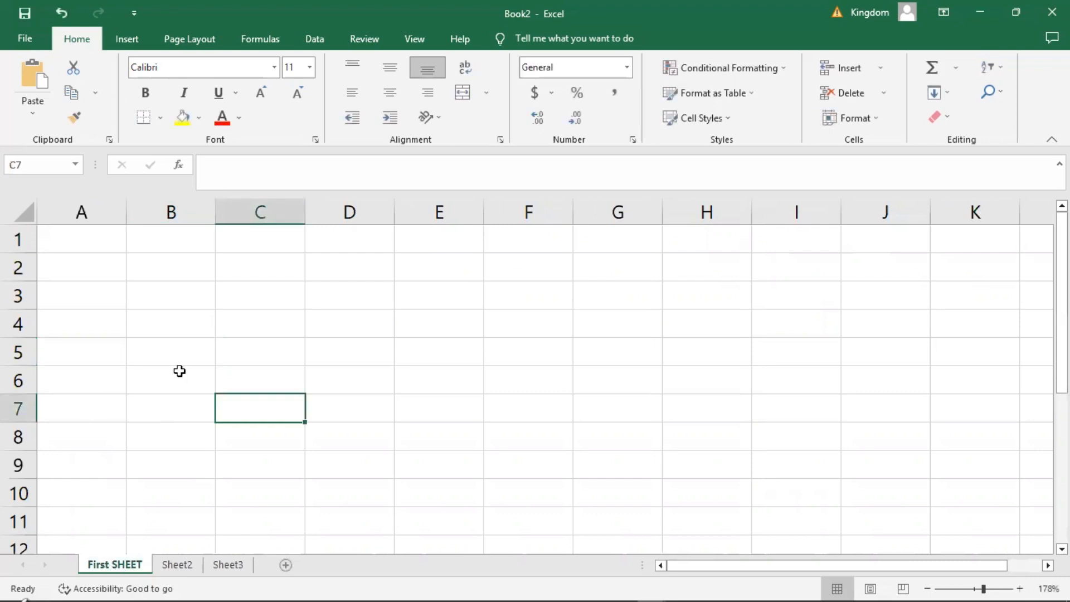
# Show how to move between cells by selecting B6, B3 and A1, stepping along row 1 to F1, and selecting A2 and B2.
pyautogui.click(169, 373)
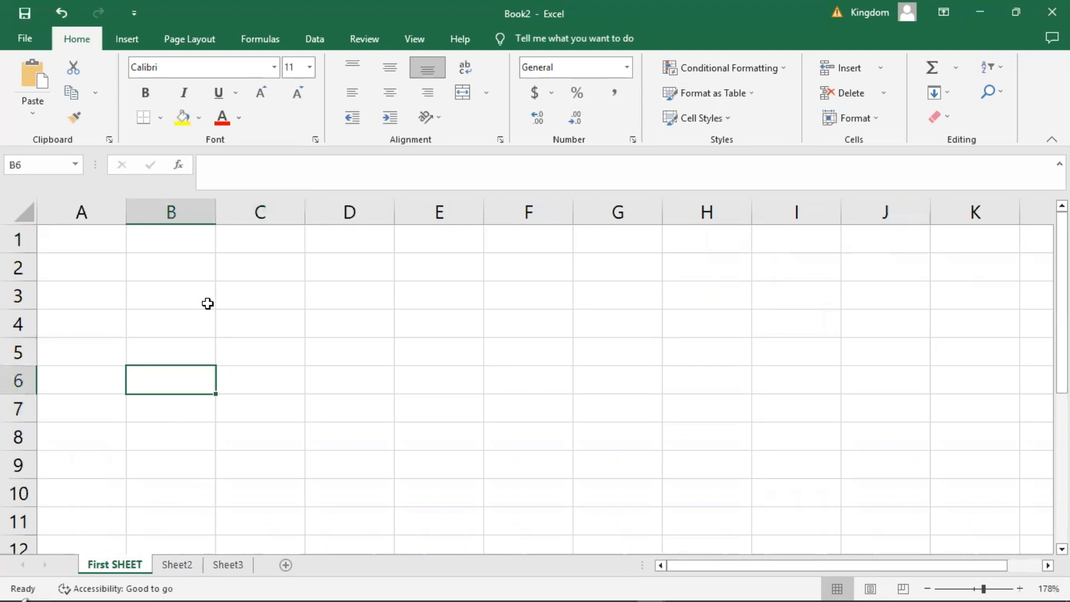
pyautogui.click(207, 303)
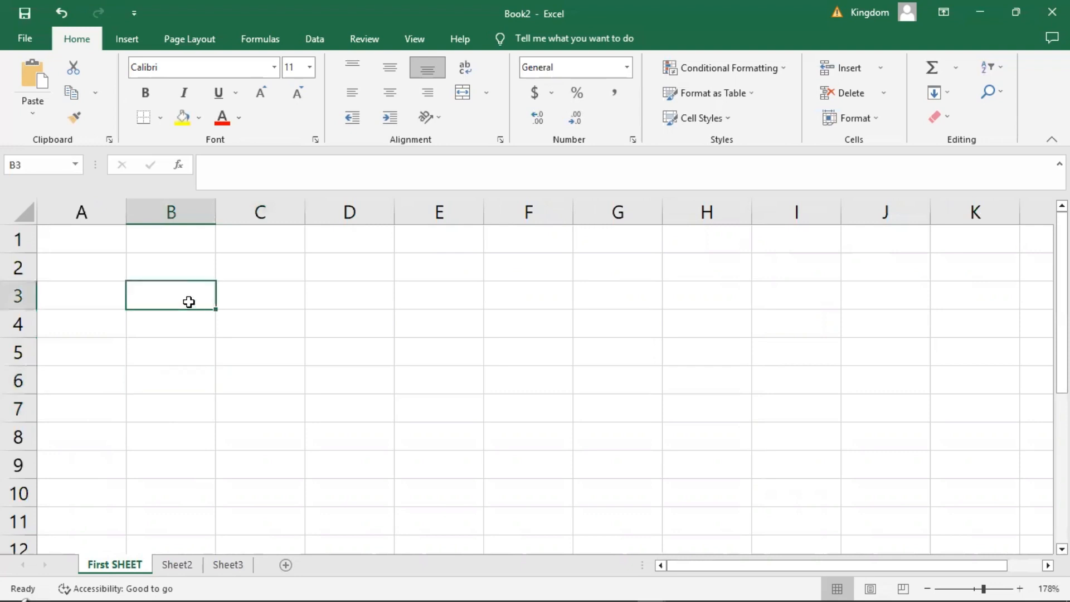
pyautogui.click(86, 236)
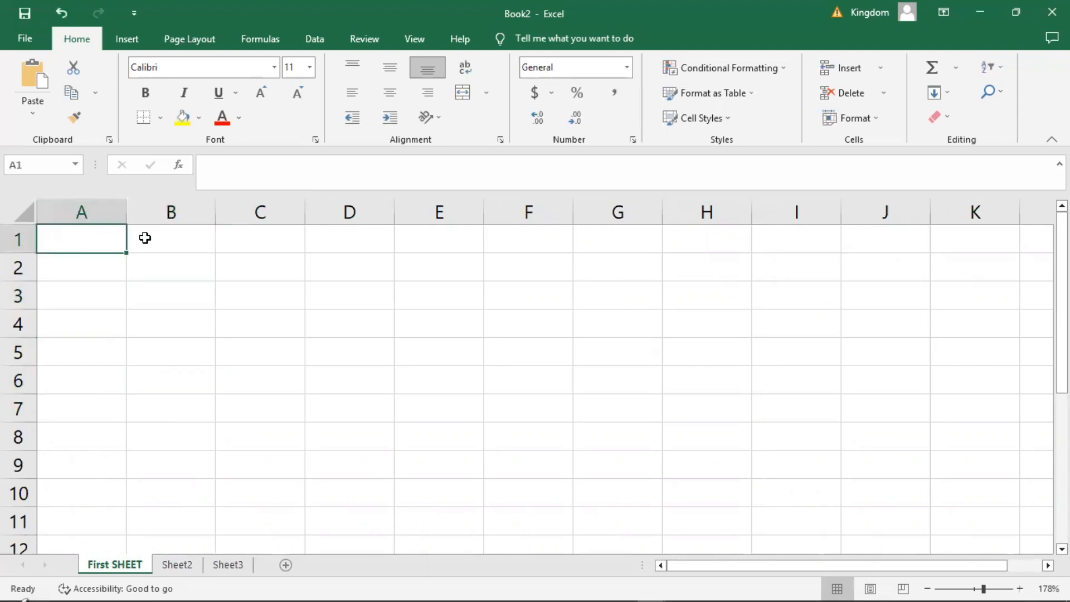
pyautogui.press('Right')
pyautogui.press('Right')
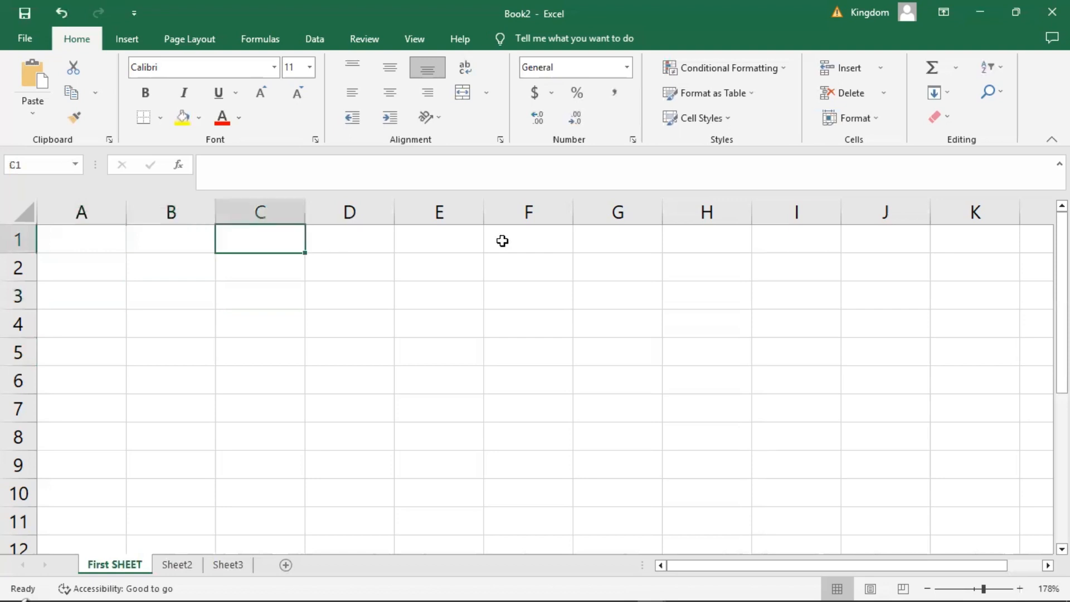
pyautogui.press('Right')
pyautogui.press('Right')
pyautogui.press('Right')
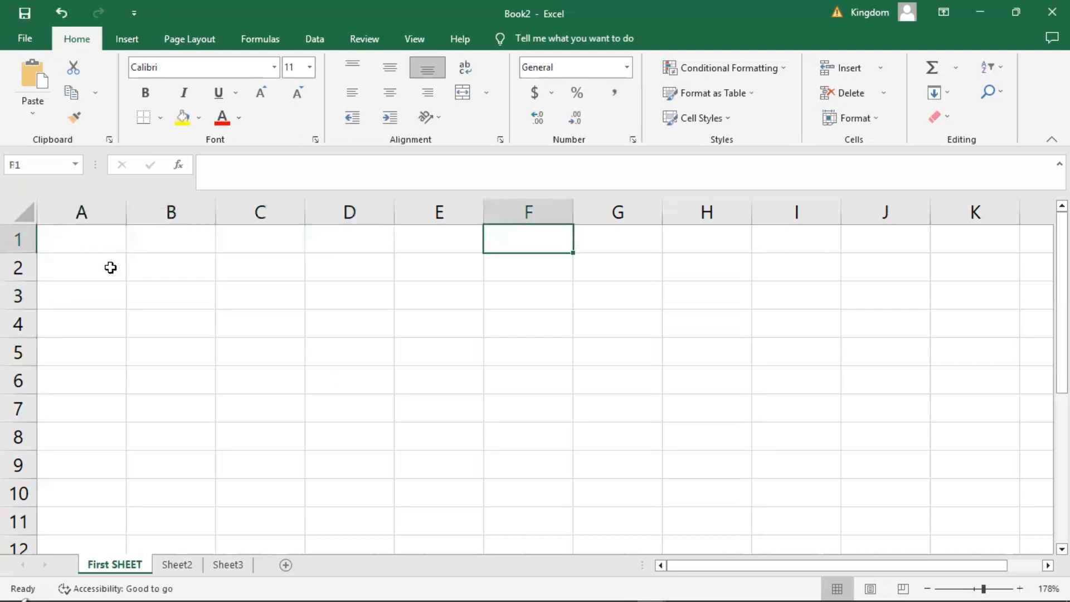
pyautogui.press('Return')
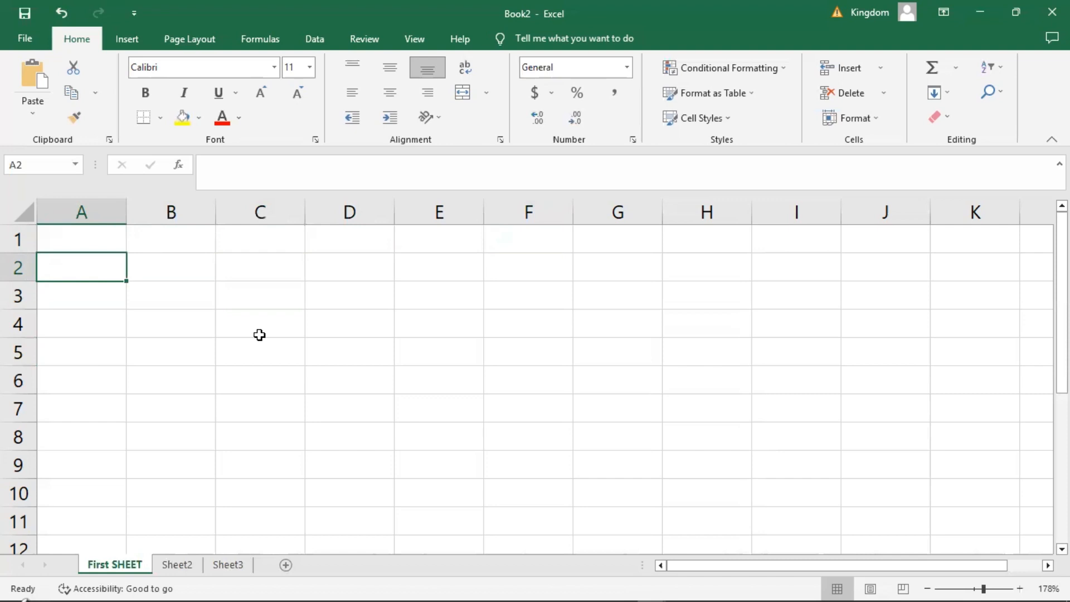
pyautogui.click(175, 265)
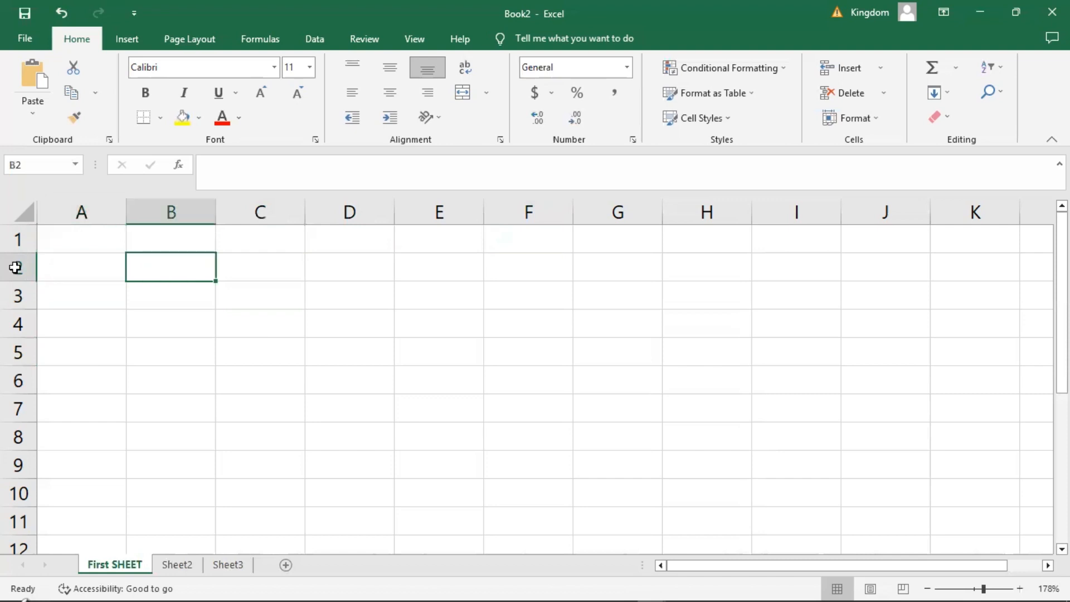
# Enter the title OFFICE INVENTORY in cell A1 and select cell A2.
pyautogui.click(72, 242)
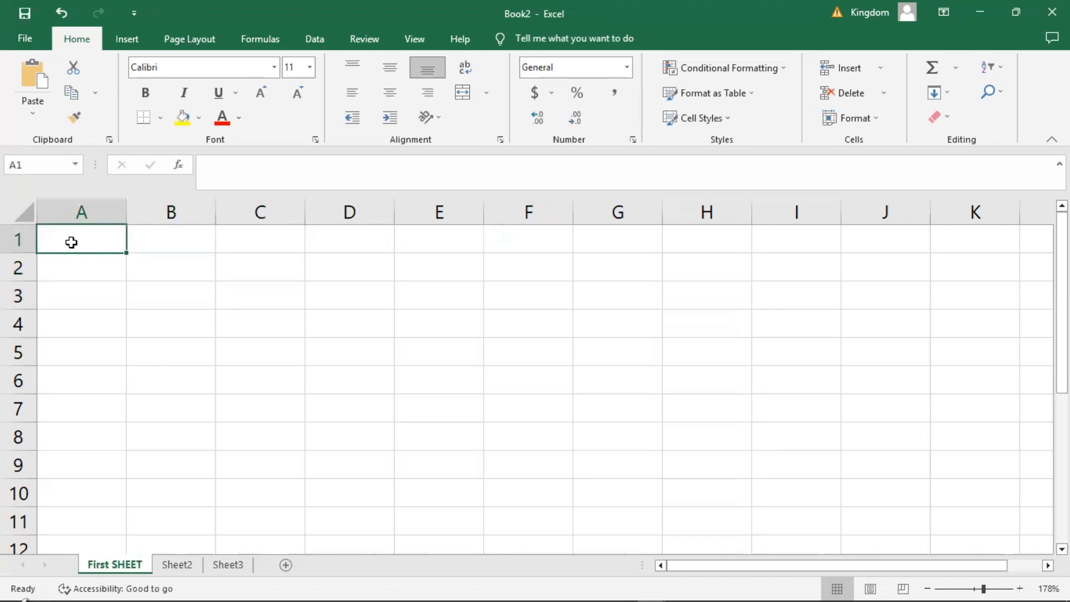
pyautogui.write('OFFIC')
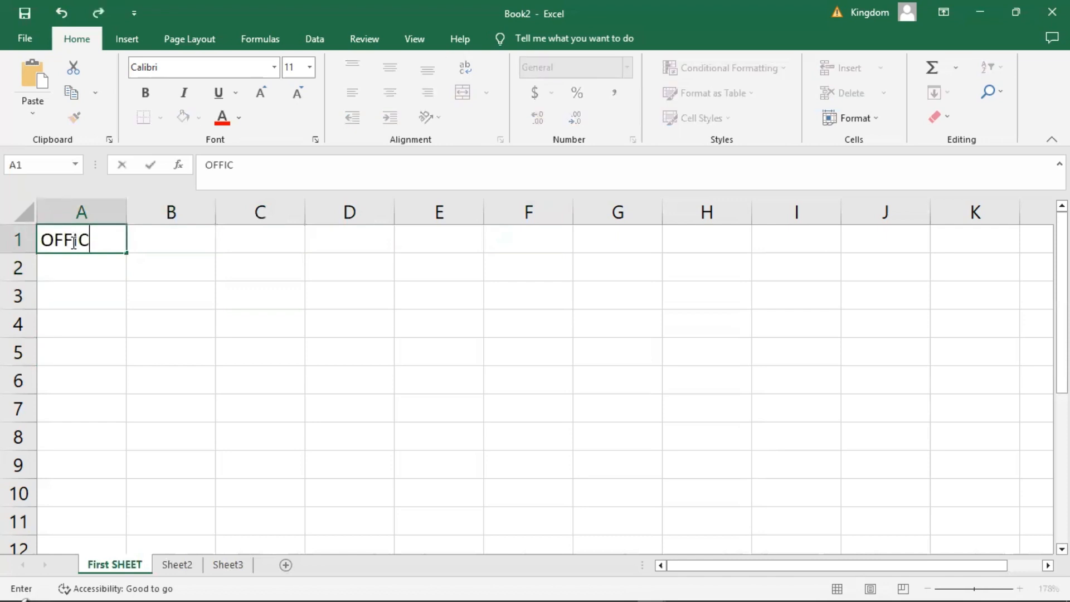
pyautogui.write('E INENTORY')
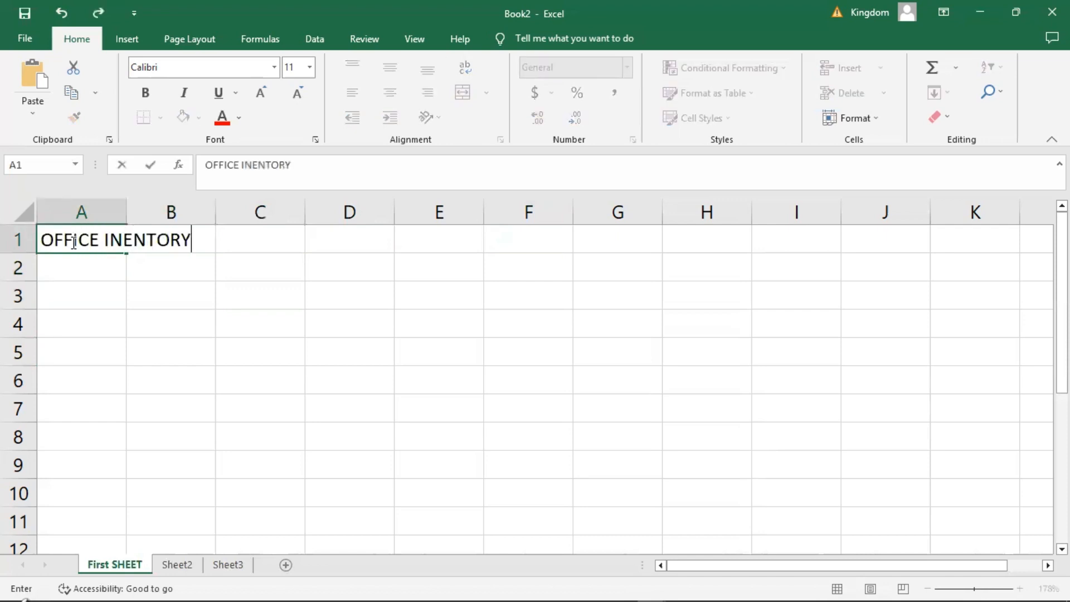
pyautogui.press('BackSpace')
pyautogui.press('BackSpace')
pyautogui.press('BackSpace')
pyautogui.press('BackSpace')
pyautogui.press('BackSpace')
pyautogui.press('BackSpace')
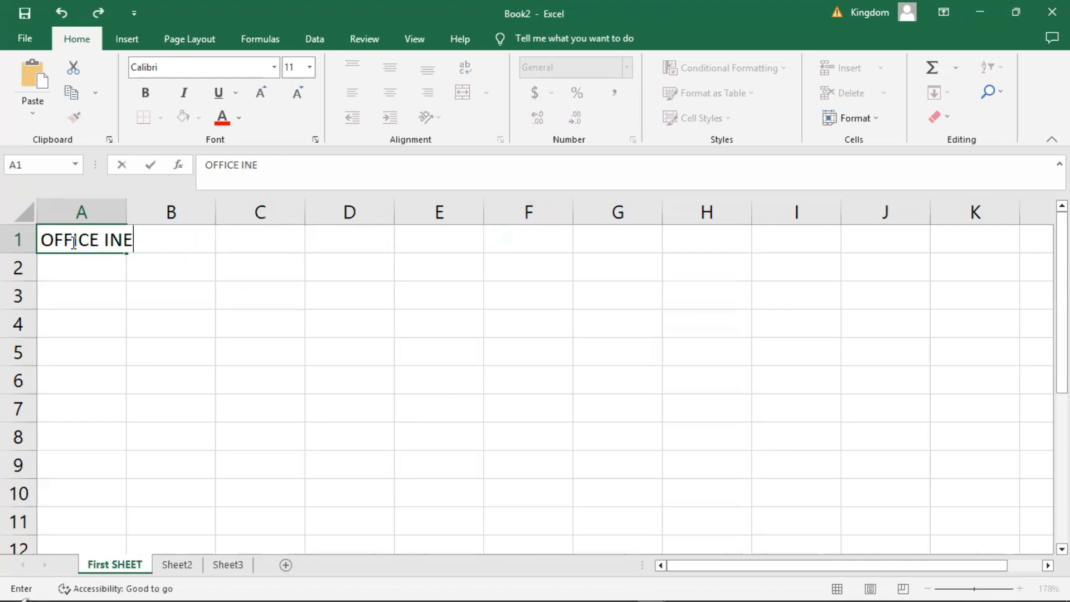
pyautogui.write('VENTORY')
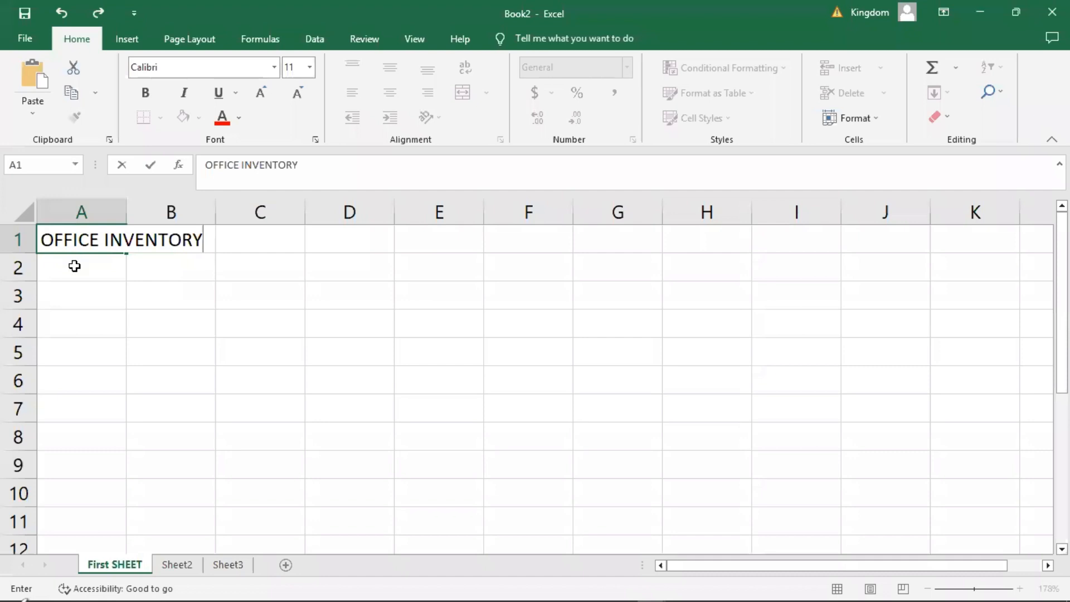
pyautogui.click(74, 266)
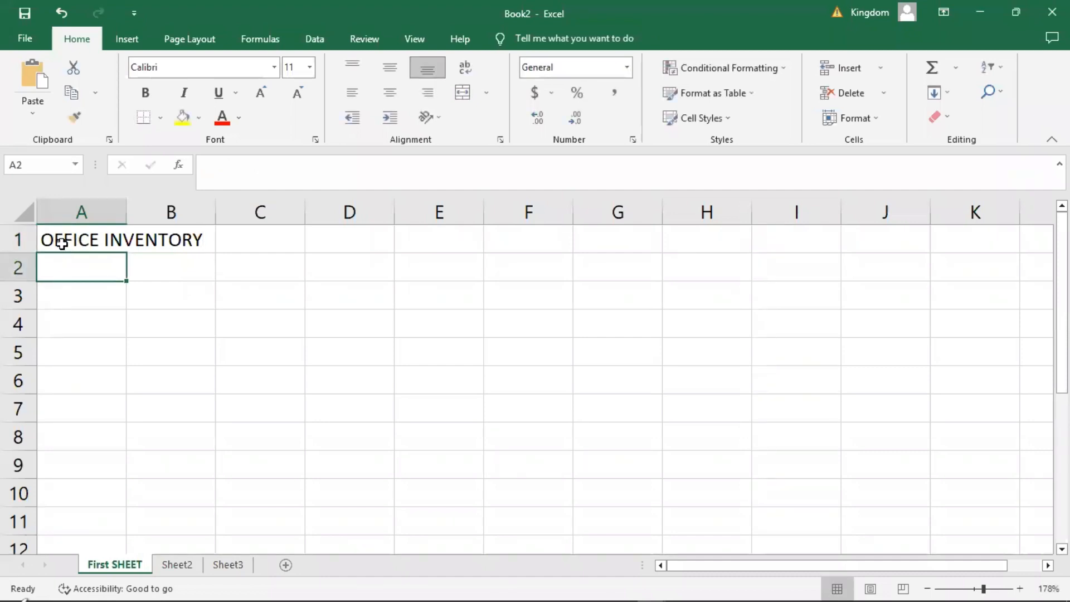
# Select A1, B4 and A1 again to inspect which cell holds the title text.
pyautogui.click(62, 243)
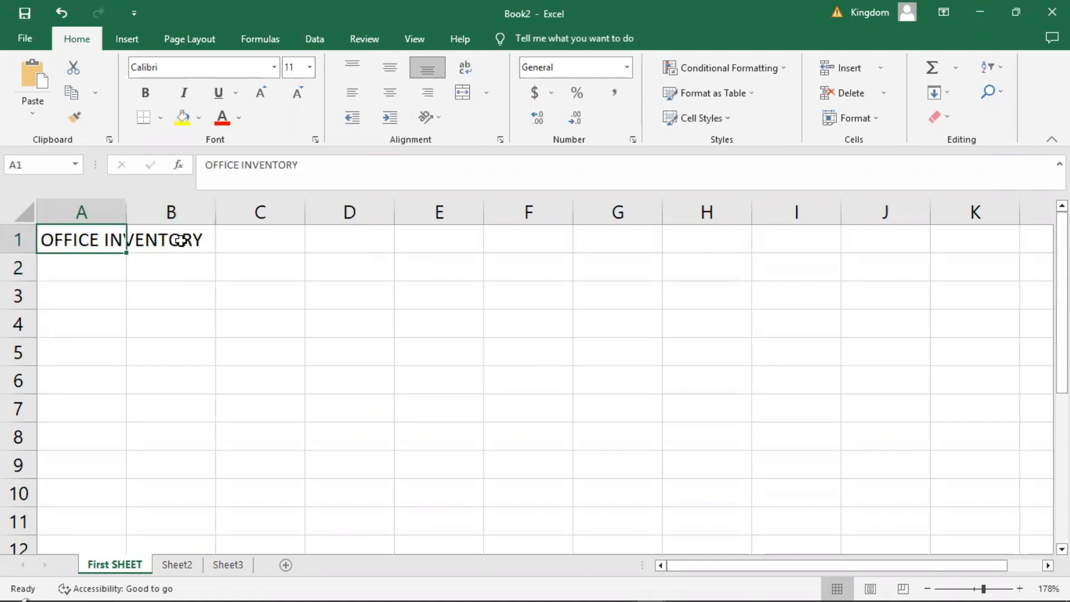
pyautogui.click(163, 311)
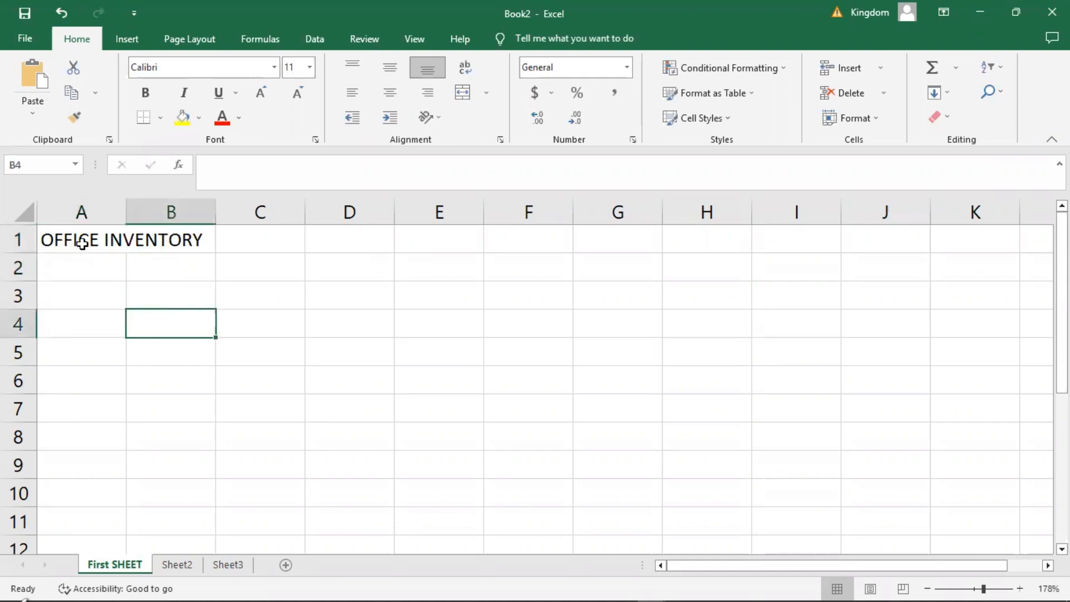
pyautogui.click(82, 243)
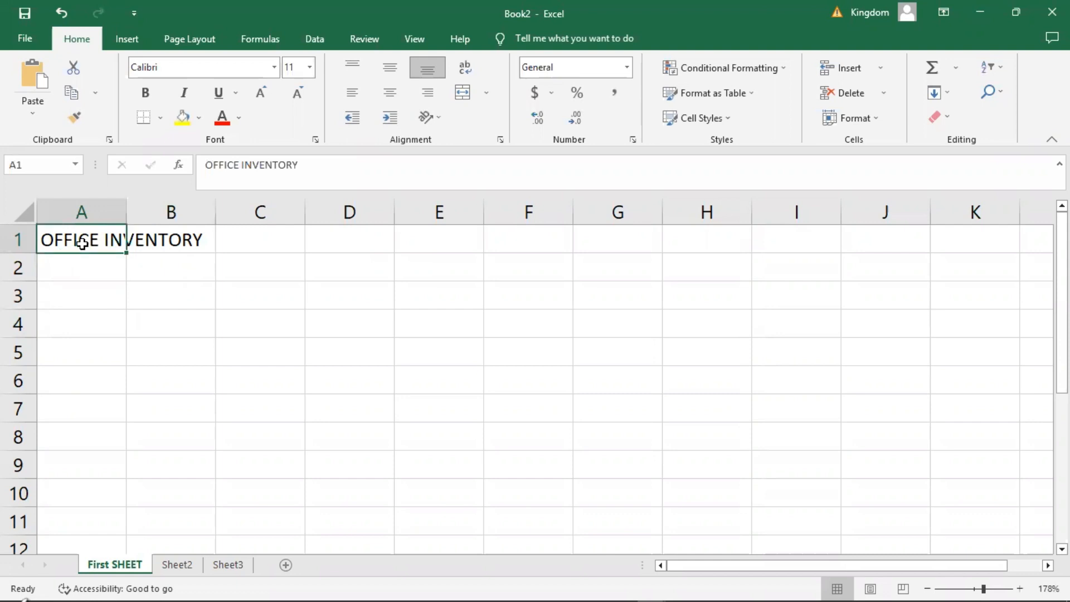
# Enter S/N in cell B1 beside the title and clear it again.
pyautogui.click(162, 239)
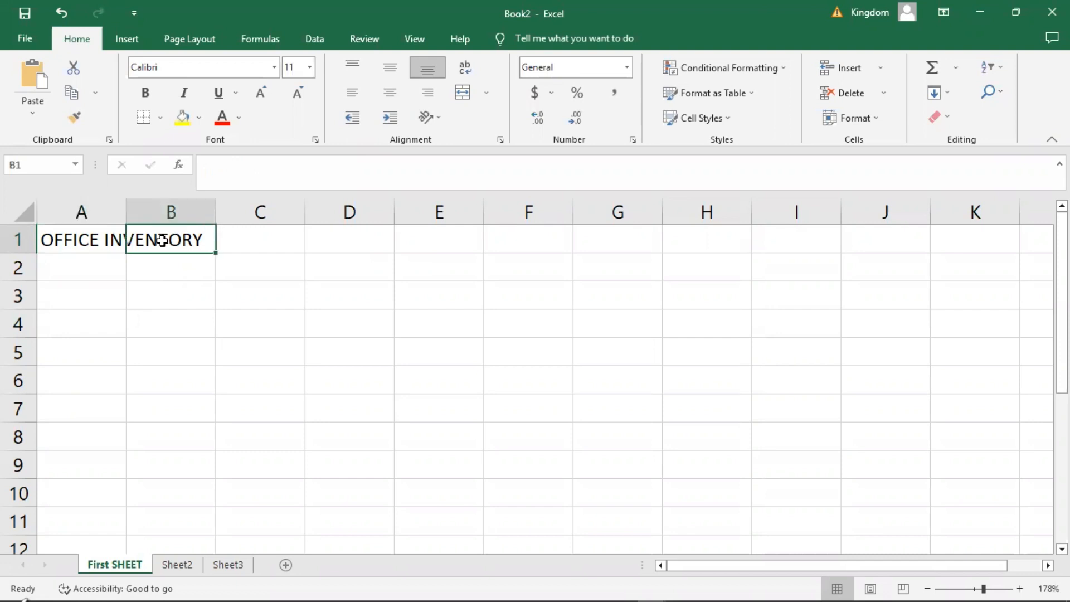
pyautogui.write('S/N')
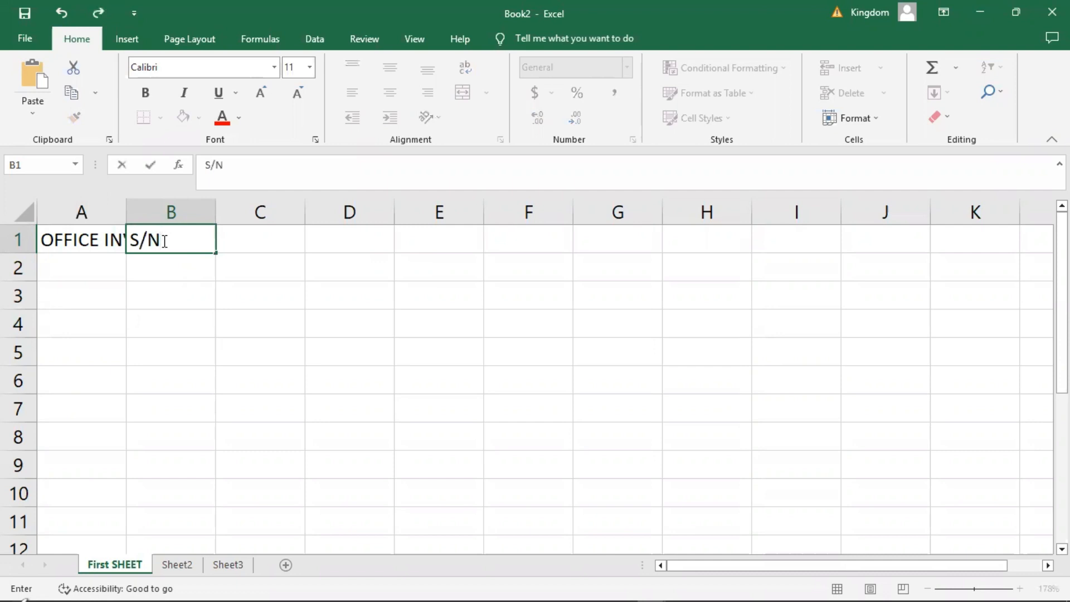
pyautogui.press('Return')
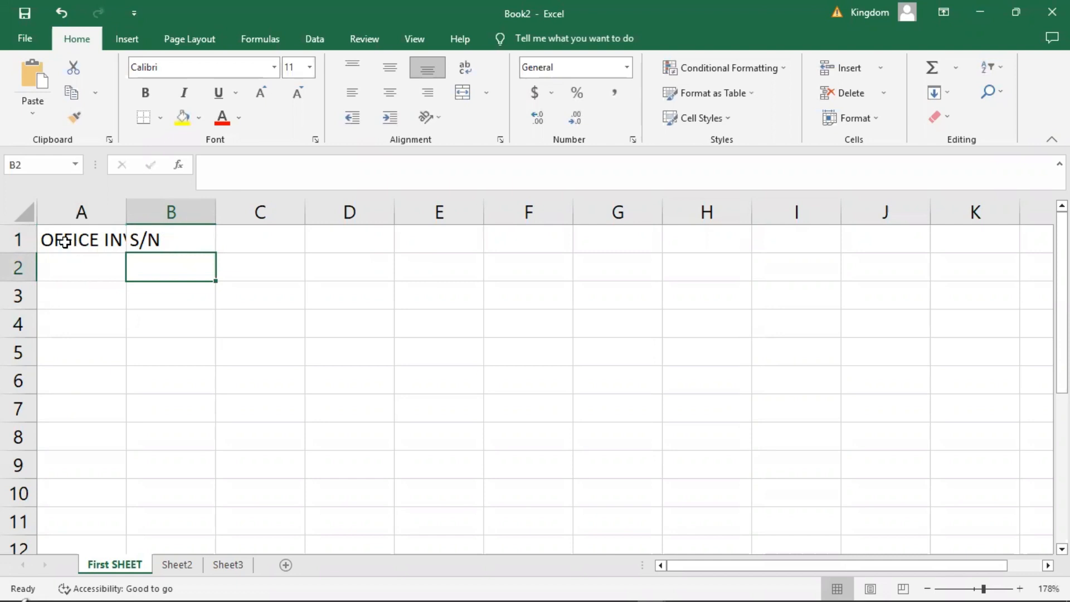
pyautogui.click(149, 241)
pyautogui.press('Delete')
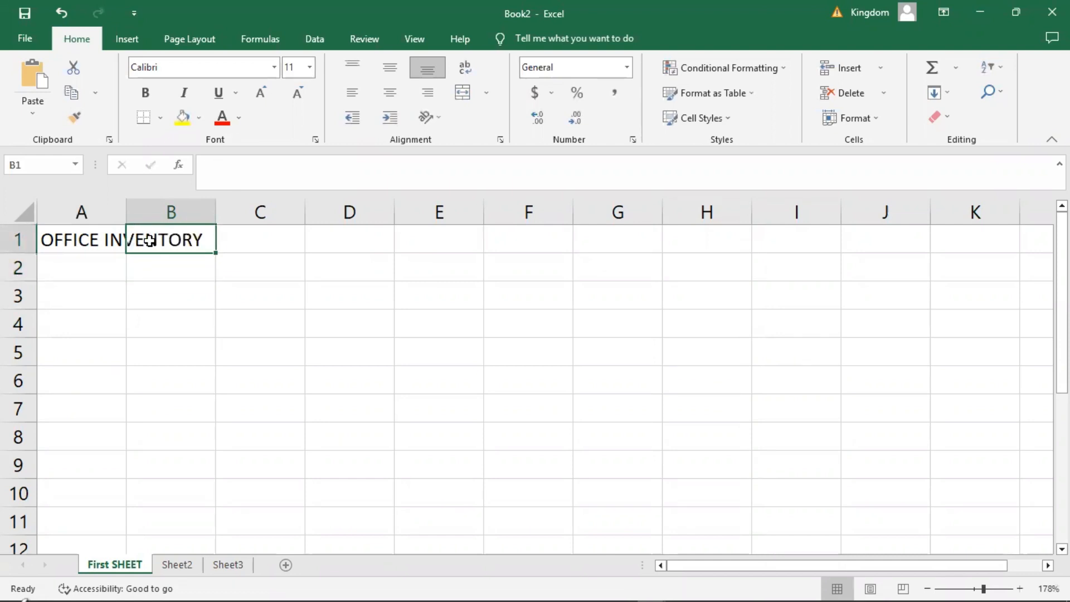
# Demonstrate vertical movement by stepping down column A from A1 to A10 and back up to A1.
pyautogui.click(115, 378)
pyautogui.click(81, 239)
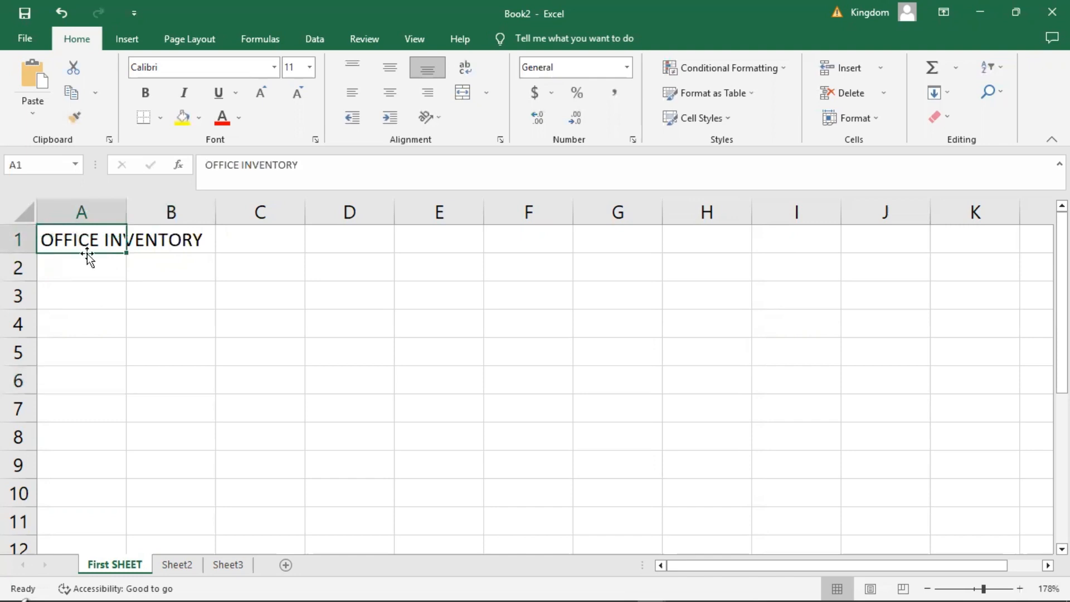
pyautogui.click(140, 322)
pyautogui.click(76, 236)
pyautogui.press('Down')
pyautogui.press('Down')
pyautogui.press('Down')
pyautogui.press('Down')
pyautogui.press('Down')
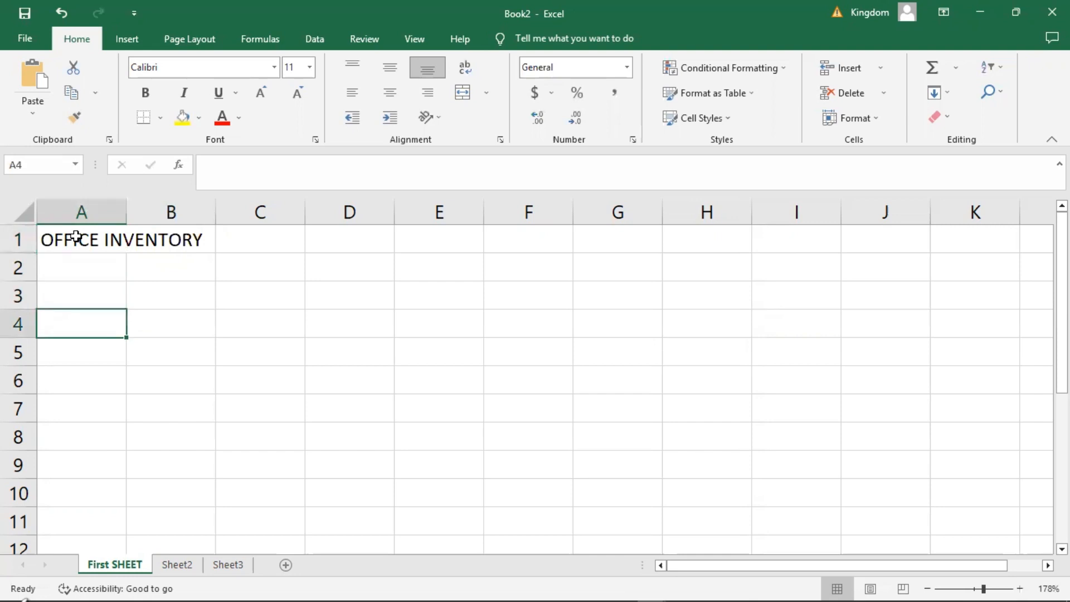
pyautogui.press('Down')
pyautogui.press('Down')
pyautogui.press('Down')
pyautogui.press('Down')
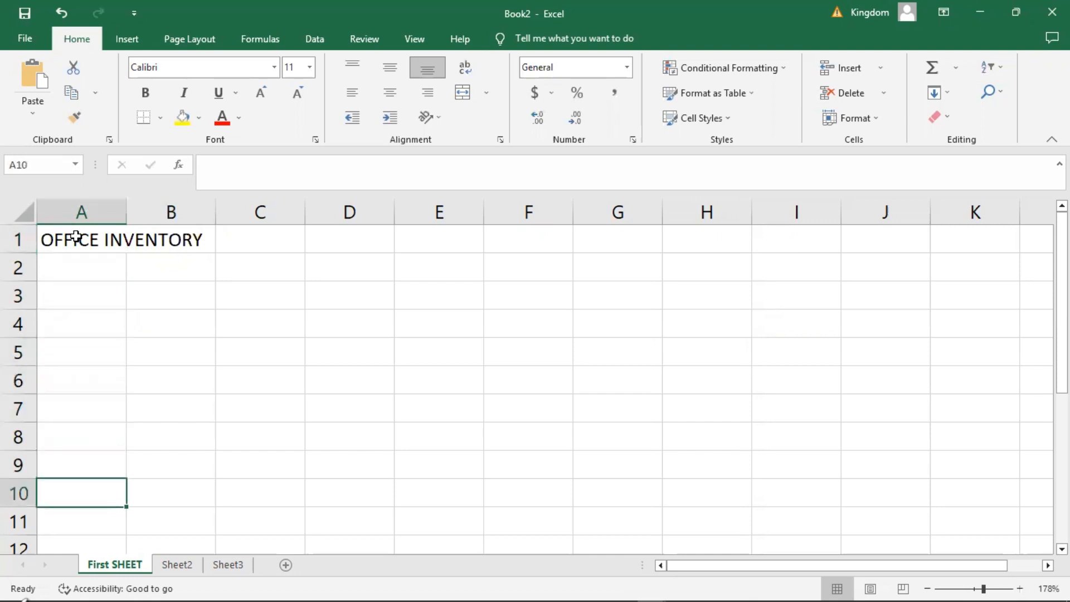
pyautogui.press('Up')
pyautogui.press('Up')
pyautogui.press('Up')
pyautogui.press('Up')
pyautogui.press('Up')
pyautogui.press('Up')
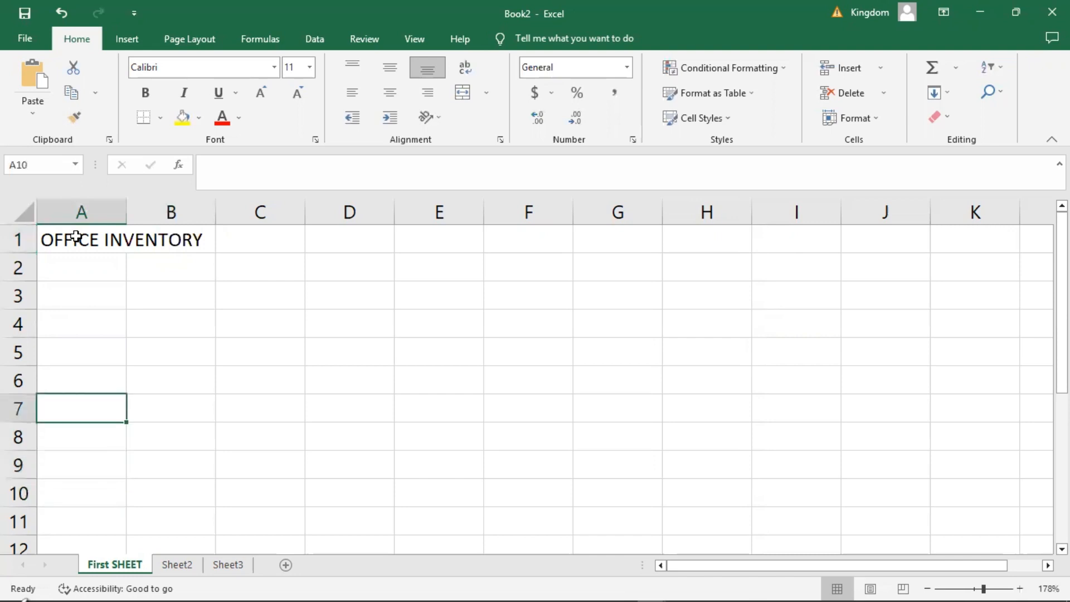
pyautogui.press('Up')
pyautogui.press('Up')
pyautogui.press('Up')
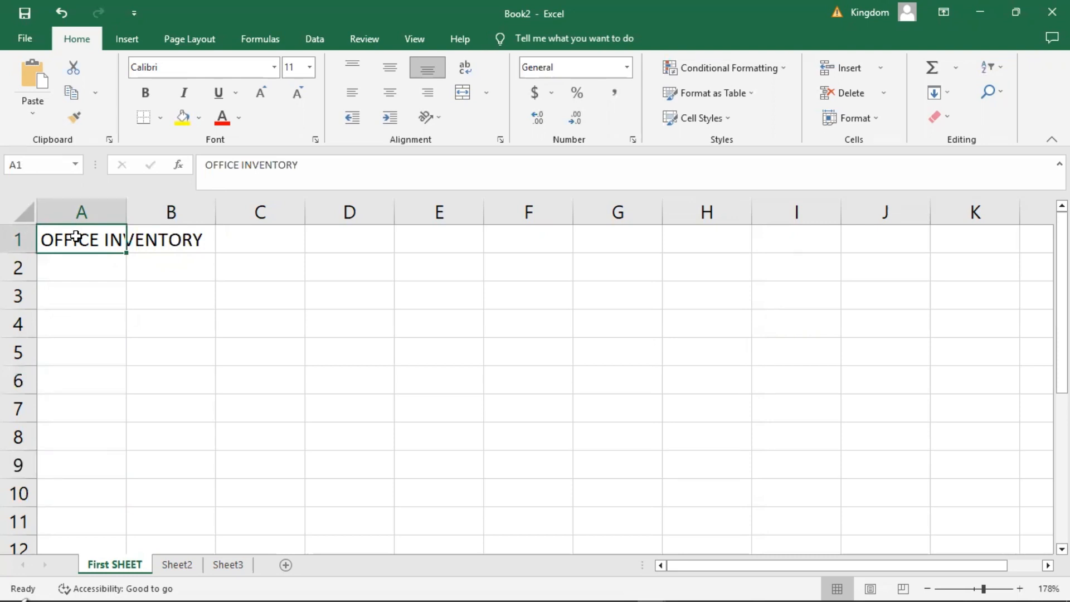
# Demonstrate horizontal movement by stepping along row 1 from A1 to H1 and back to A1.
pyautogui.press('Right')
pyautogui.press('Right')
pyautogui.press('Right')
pyautogui.press('Right')
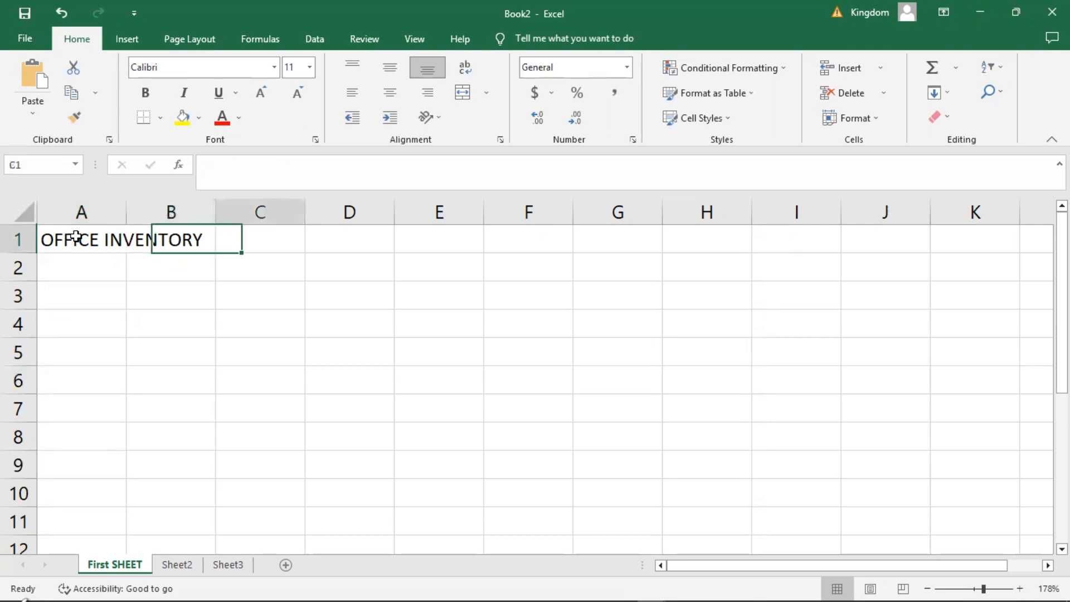
pyautogui.press('Right')
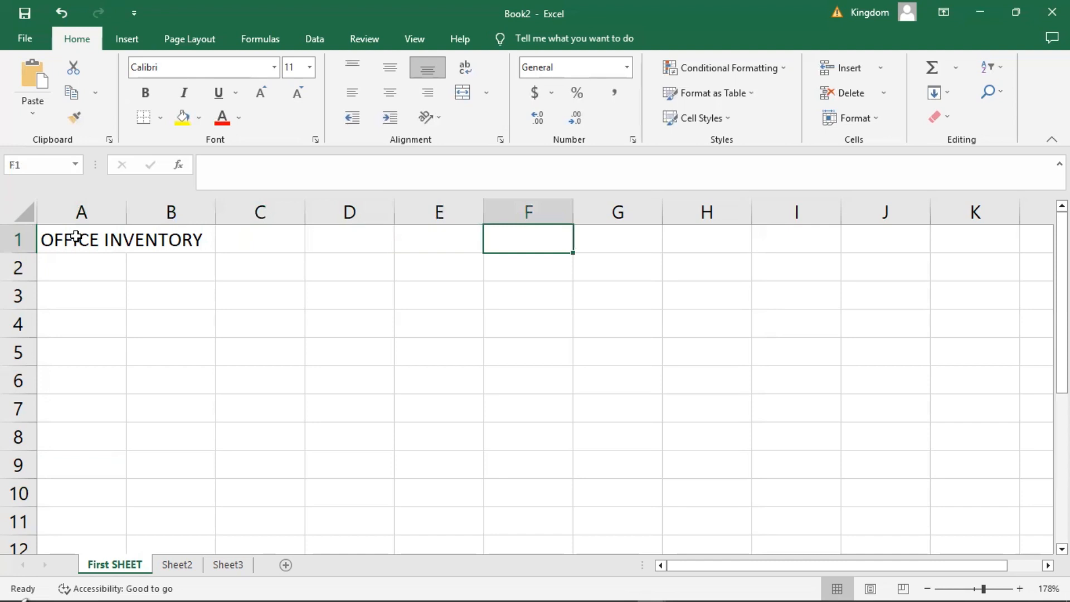
pyautogui.press('Right')
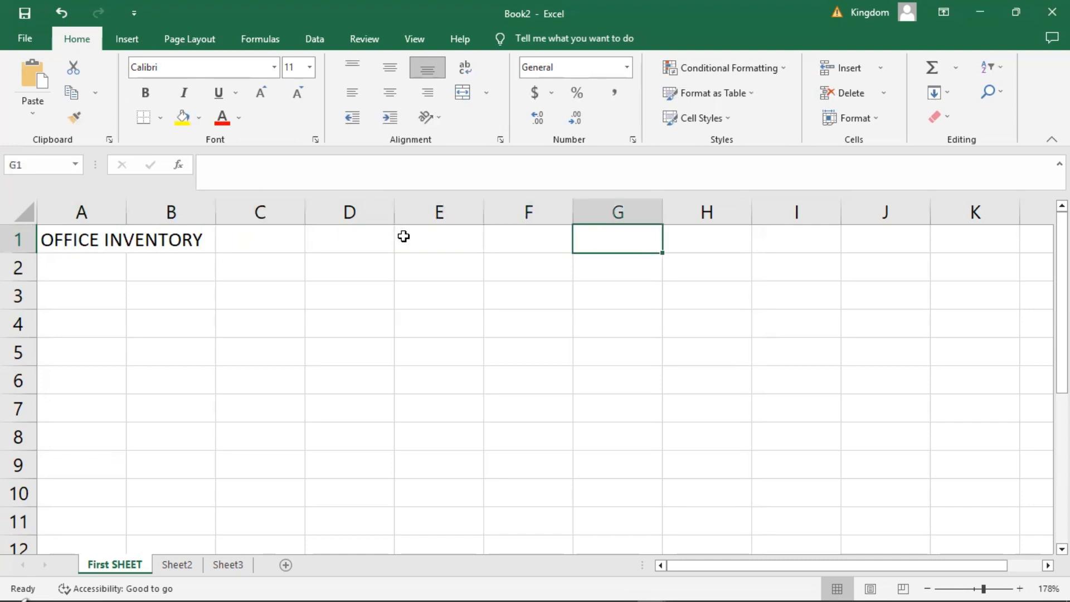
pyautogui.press('Right')
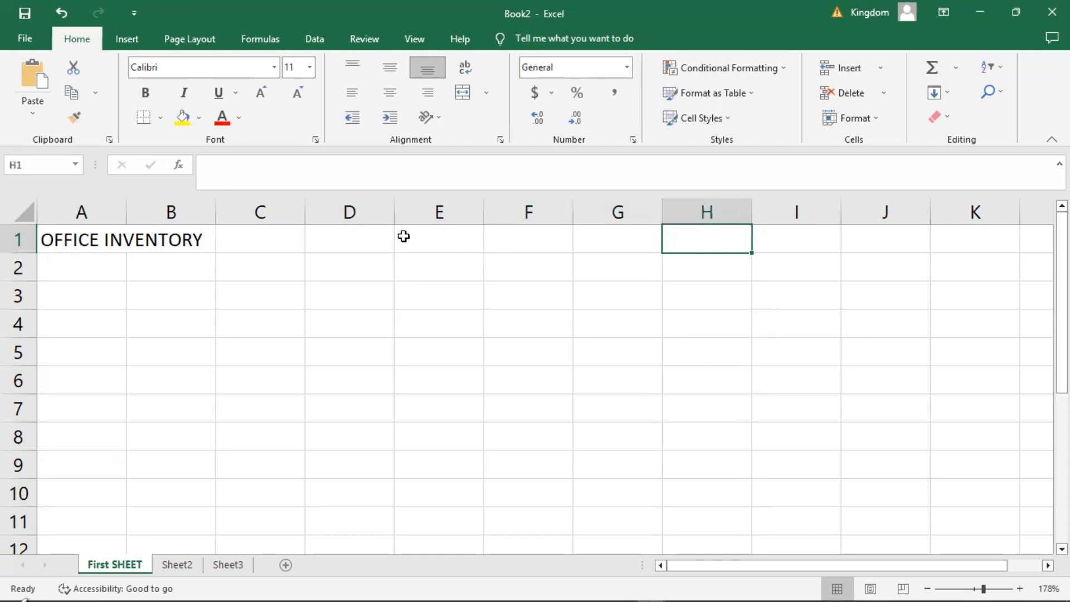
pyautogui.press('Left')
pyautogui.press('Left')
pyautogui.press('Left')
pyautogui.press('Left')
pyautogui.press('Left')
pyautogui.press('Left')
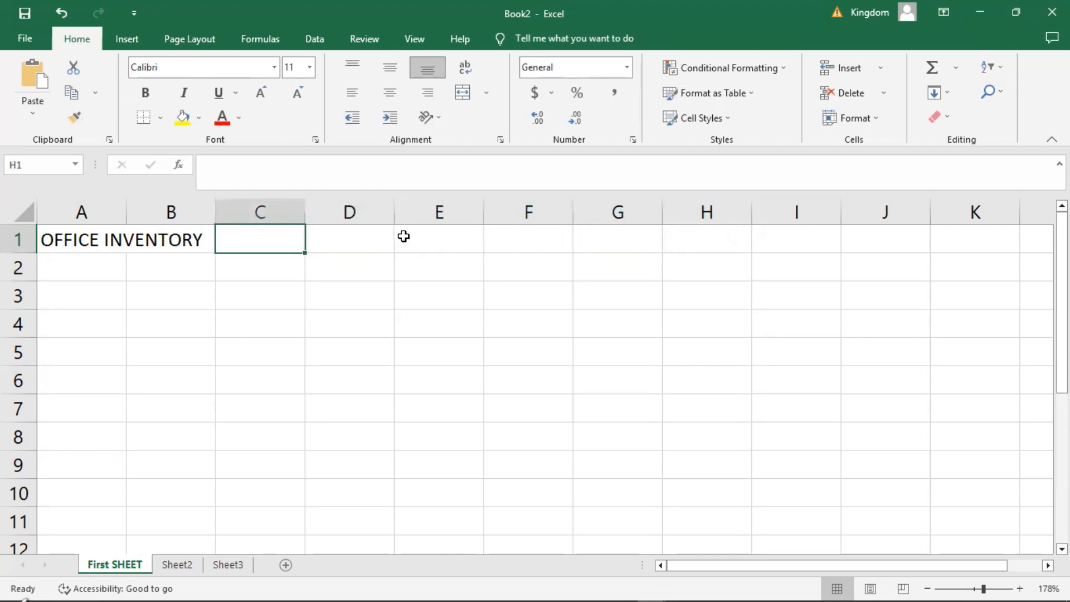
pyautogui.press('Left')
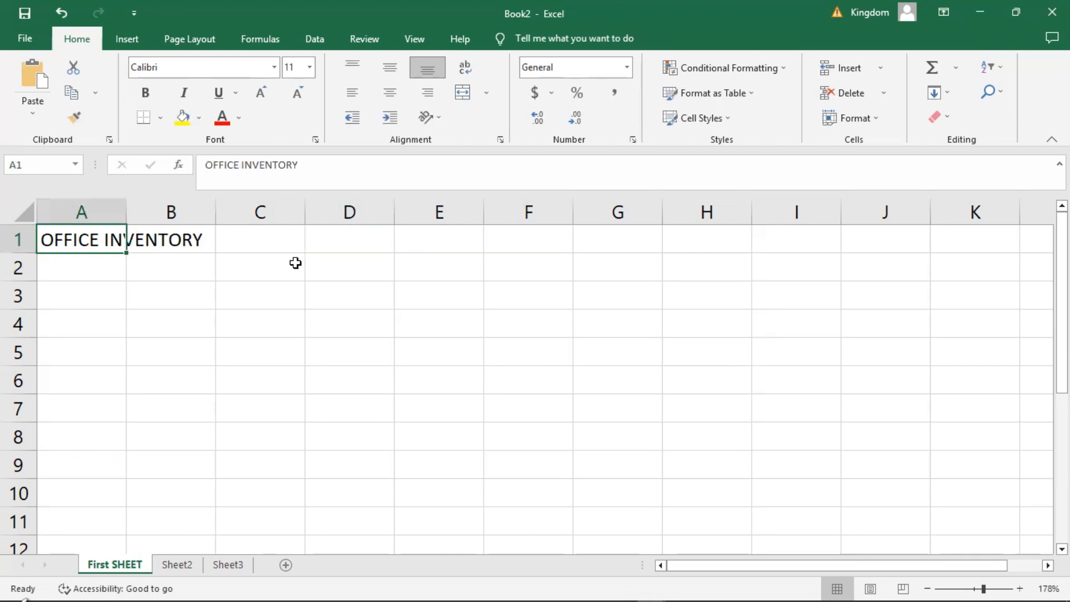
# Select C2 and A1, move cell by cell down to row 6, across through D6, and back up to D1.
pyautogui.click(236, 262)
pyautogui.click(66, 238)
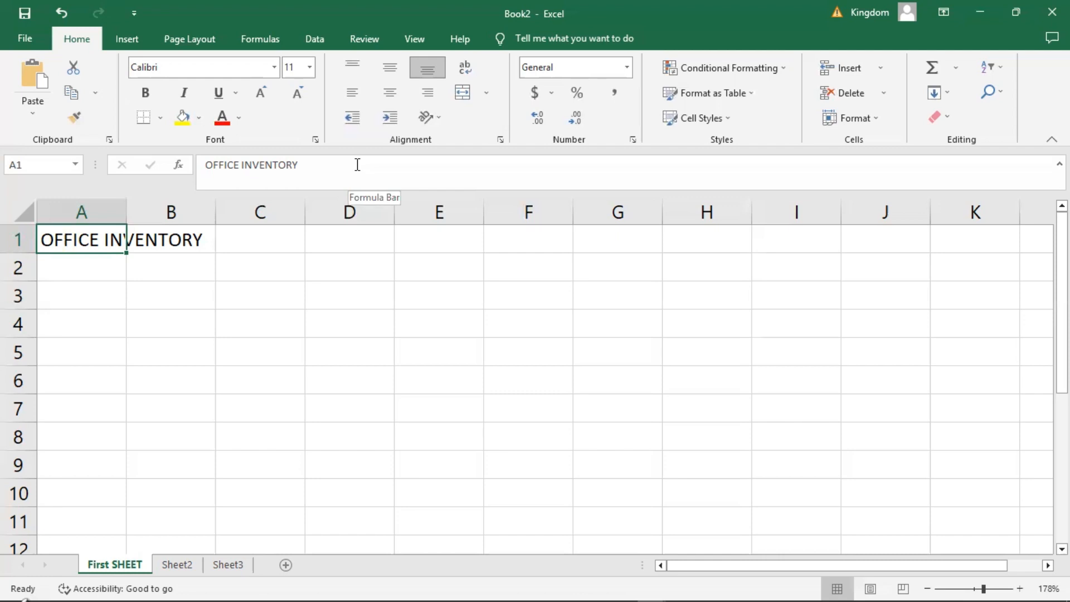
pyautogui.press('Down')
pyautogui.press('Down')
pyautogui.press('Down')
pyautogui.press('Down')
pyautogui.press('Down')
pyautogui.press('Right')
pyautogui.press('Right')
pyautogui.press('Right')
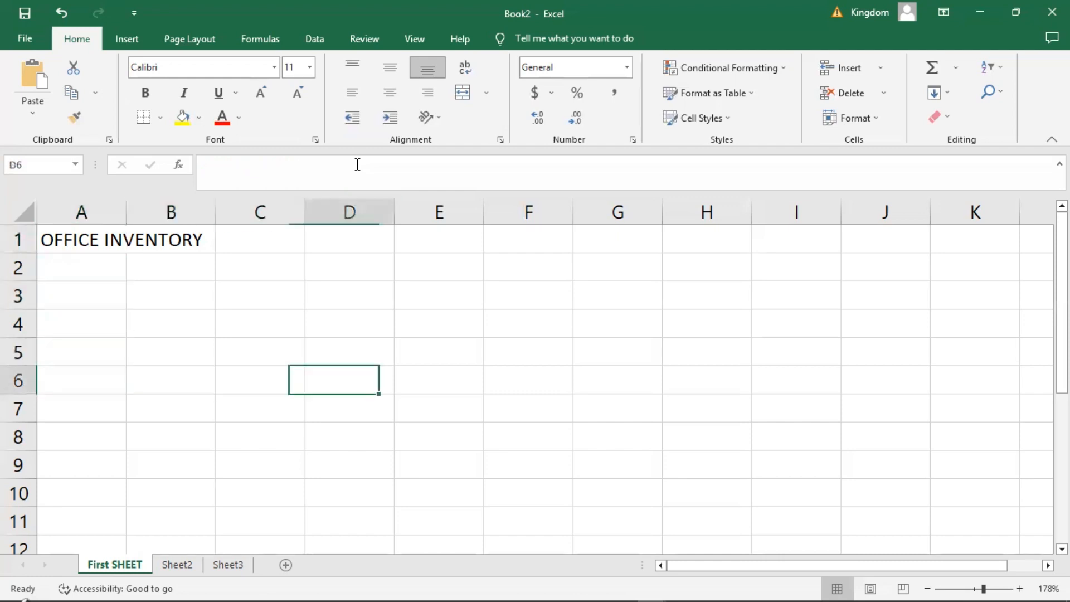
pyautogui.press('Right')
pyautogui.press('Right')
pyautogui.press('Up')
pyautogui.press('Up')
pyautogui.press('Up')
pyautogui.press('Up')
pyautogui.press('Up')
pyautogui.press('Left')
pyautogui.press('Left')
pyautogui.press('Left')
pyautogui.press('Left')
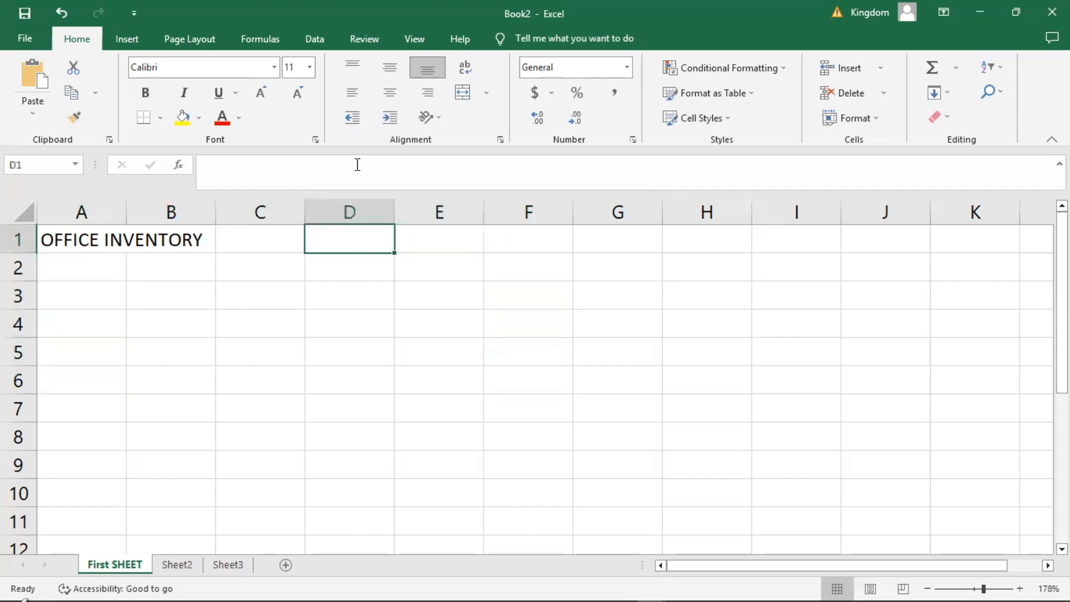
# Move the selection cell by cell in changing directions from D1 through B4 to A1 and on to B3.
pyautogui.press('Down')
pyautogui.press('Left')
pyautogui.press('Down')
pyautogui.press('Right')
pyautogui.press('Down')
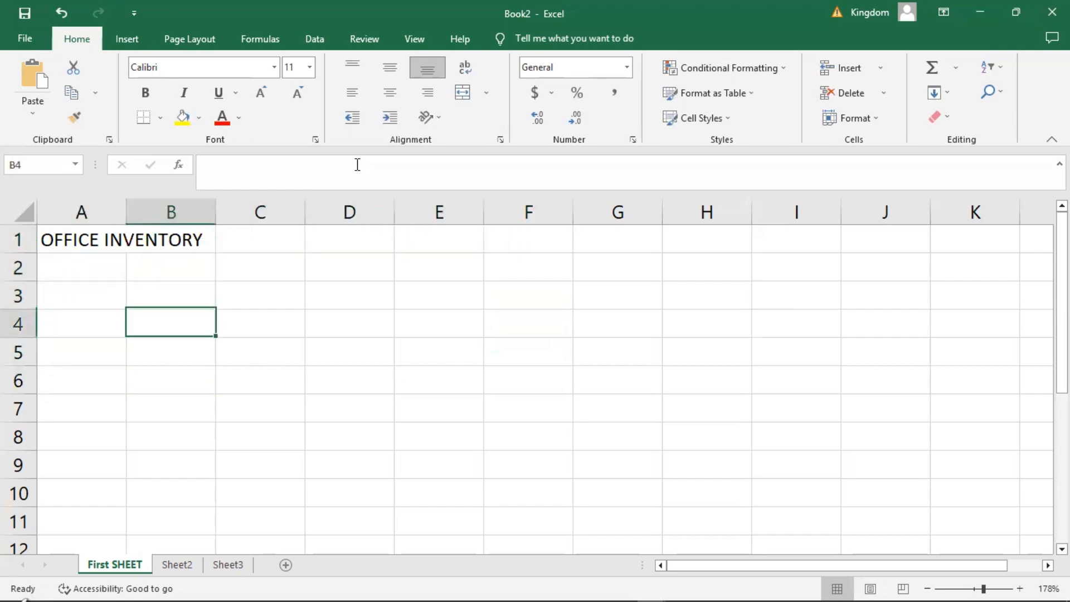
pyautogui.press('Up')
pyautogui.press('Left')
pyautogui.press('Down')
pyautogui.press('Up')
pyautogui.press('Up')
pyautogui.press('Up')
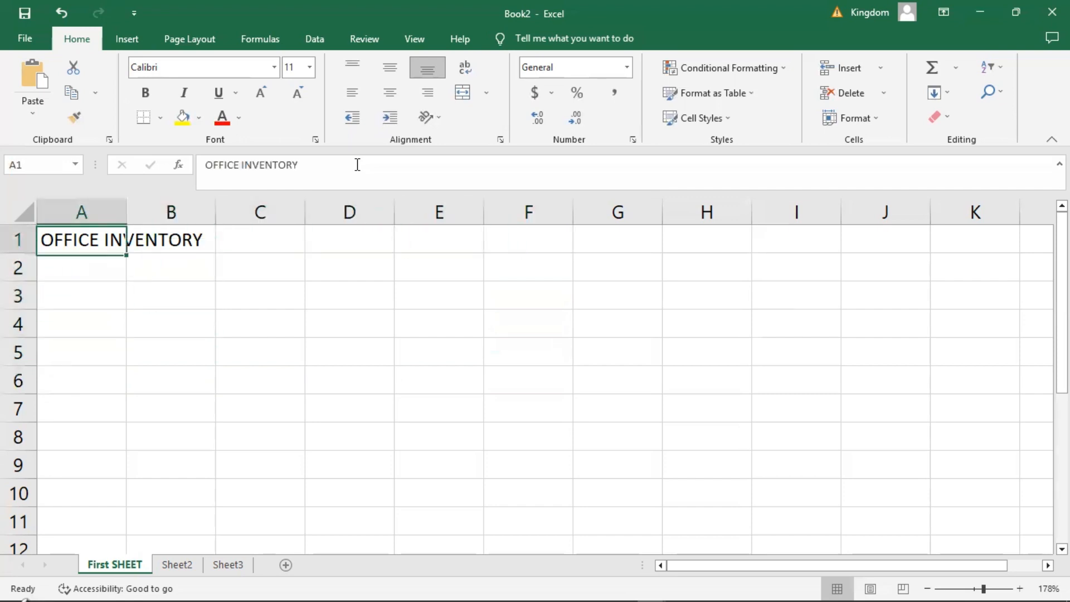
pyautogui.press('Right')
pyautogui.press('Down')
pyautogui.press('Right')
pyautogui.press('Down')
pyautogui.press('Up')
pyautogui.press('Left')
pyautogui.press('Down')
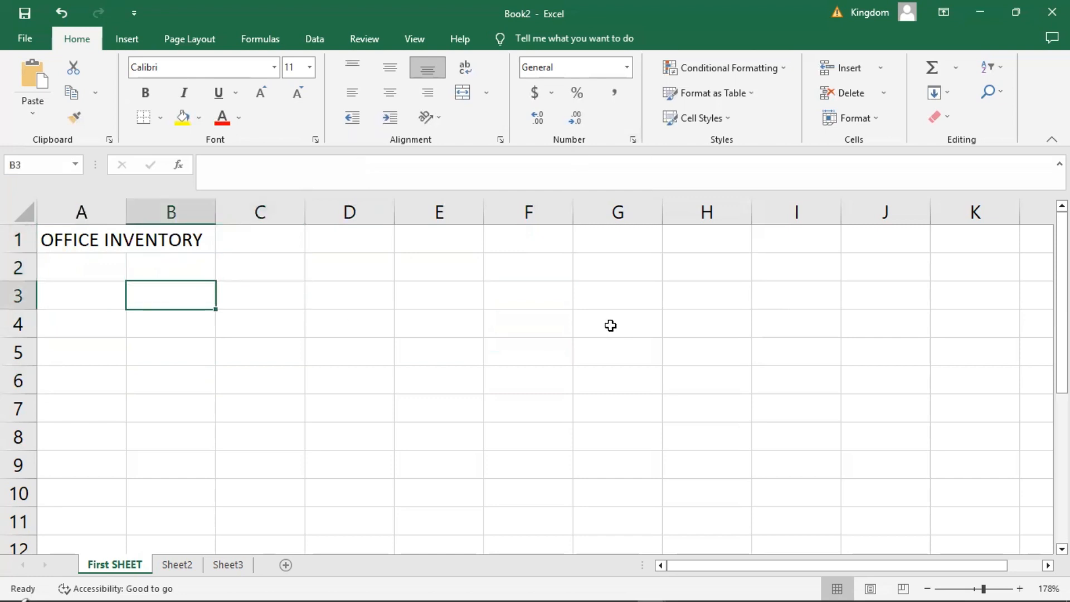
# Select cells H4, I2, G2, E4, D5, C5, B5 and B4 directly, followed by the range C2:E3 and cell A2.
pyautogui.click(690, 326)
pyautogui.click(785, 277)
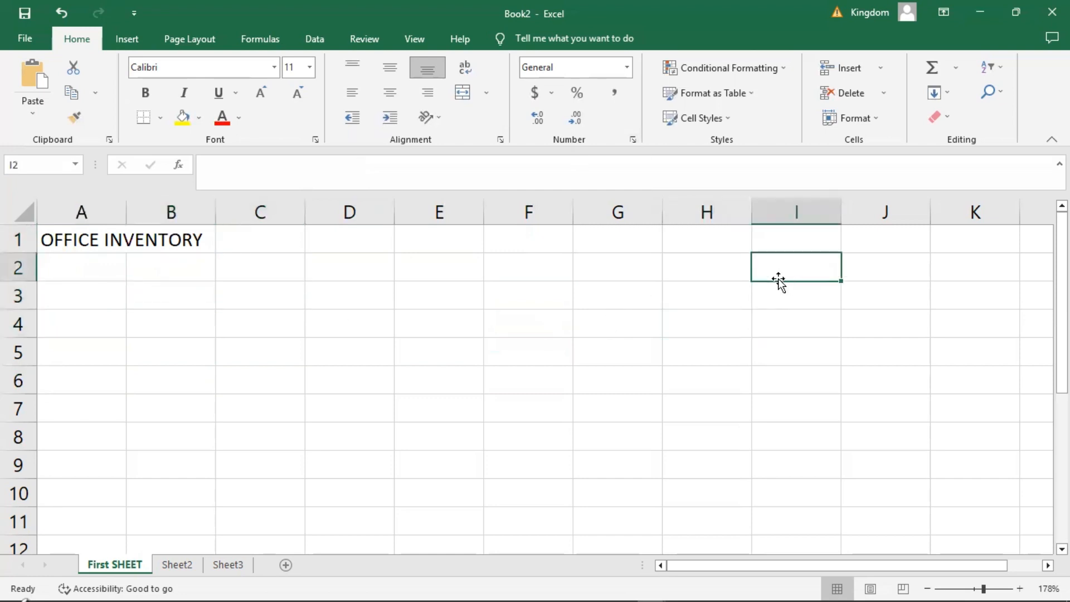
pyautogui.click(620, 277)
pyautogui.click(475, 331)
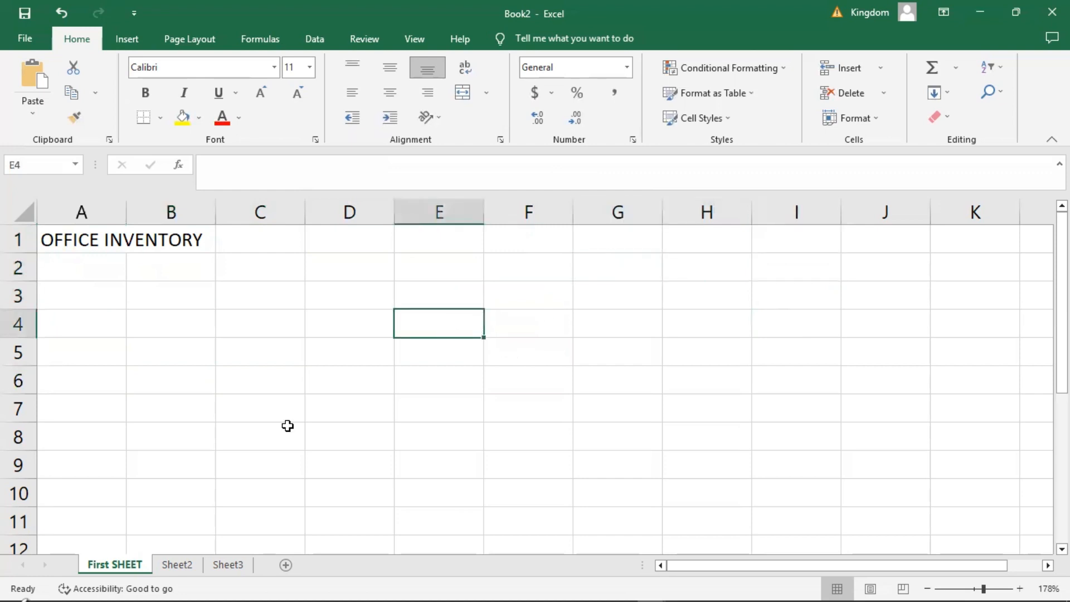
pyautogui.click(346, 351)
pyautogui.click(244, 358)
pyautogui.click(165, 348)
pyautogui.click(188, 312)
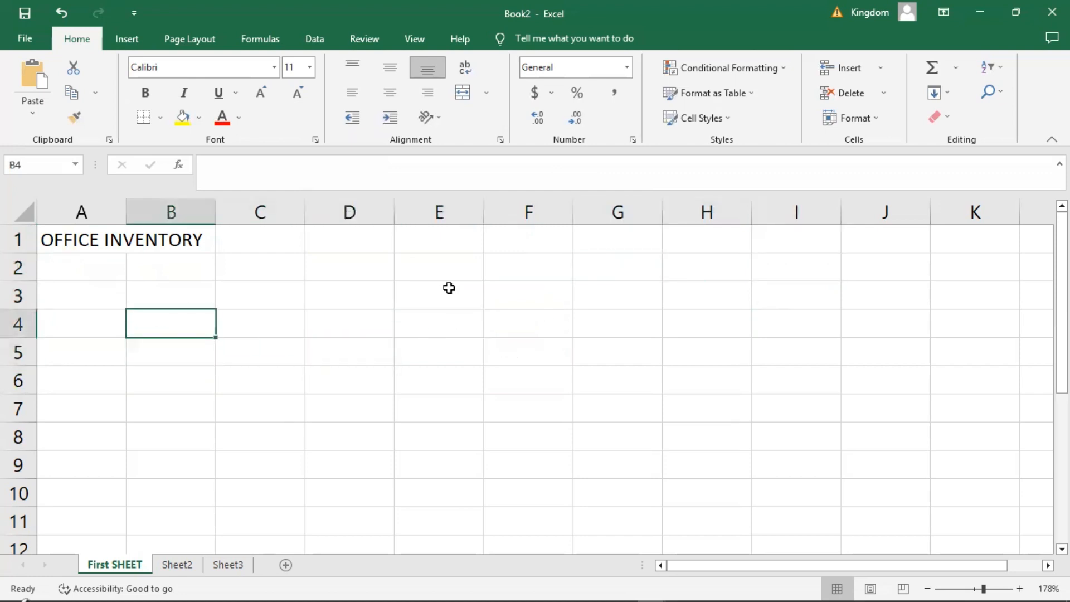
pyautogui.moveTo(449, 289); pyautogui.dragTo(254, 266)
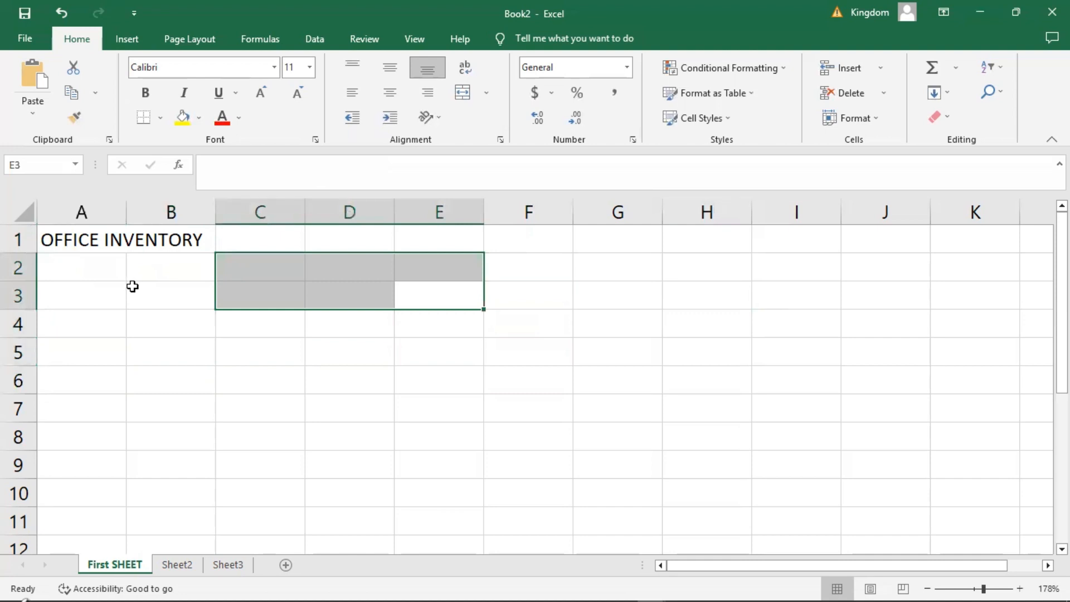
pyautogui.click(76, 266)
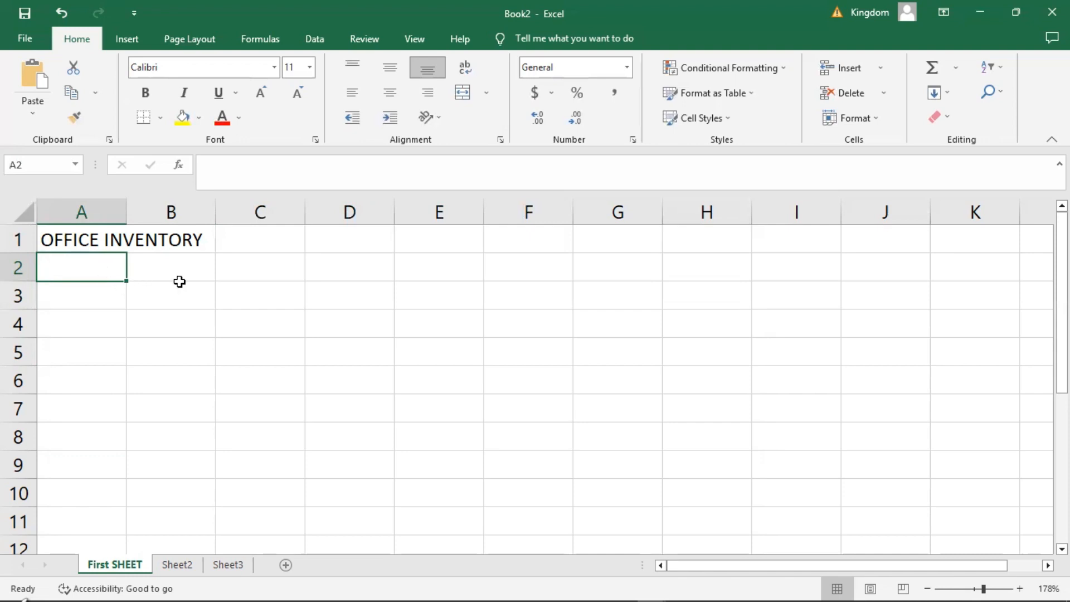
# Enter the column headers ITEM in cell A2 and QUANTITY in cell B2.
pyautogui.click(162, 269)
pyautogui.click(330, 272)
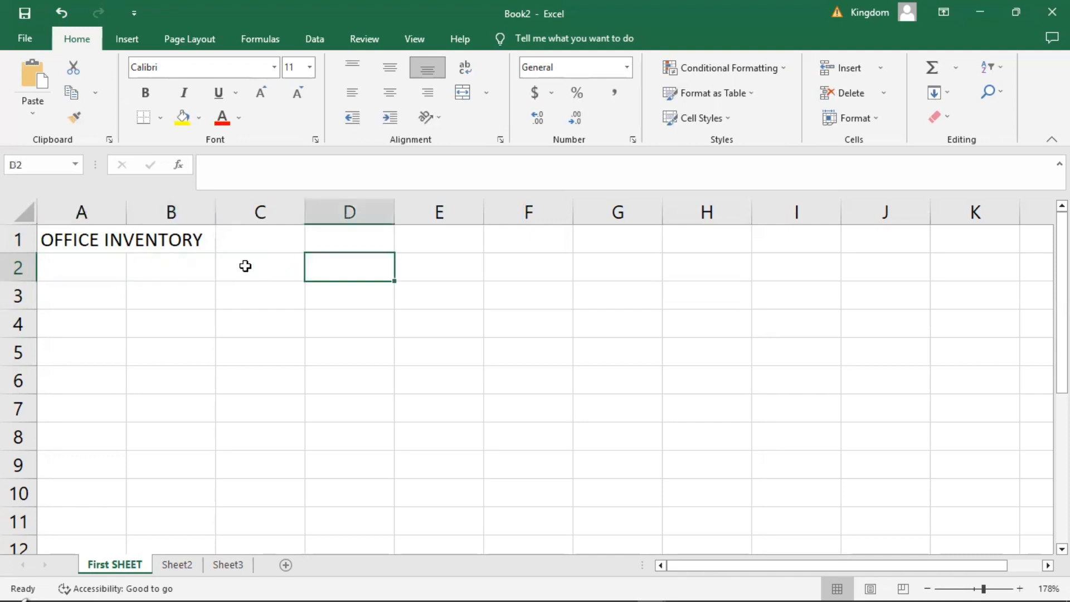
pyautogui.click(57, 284)
pyautogui.click(95, 271)
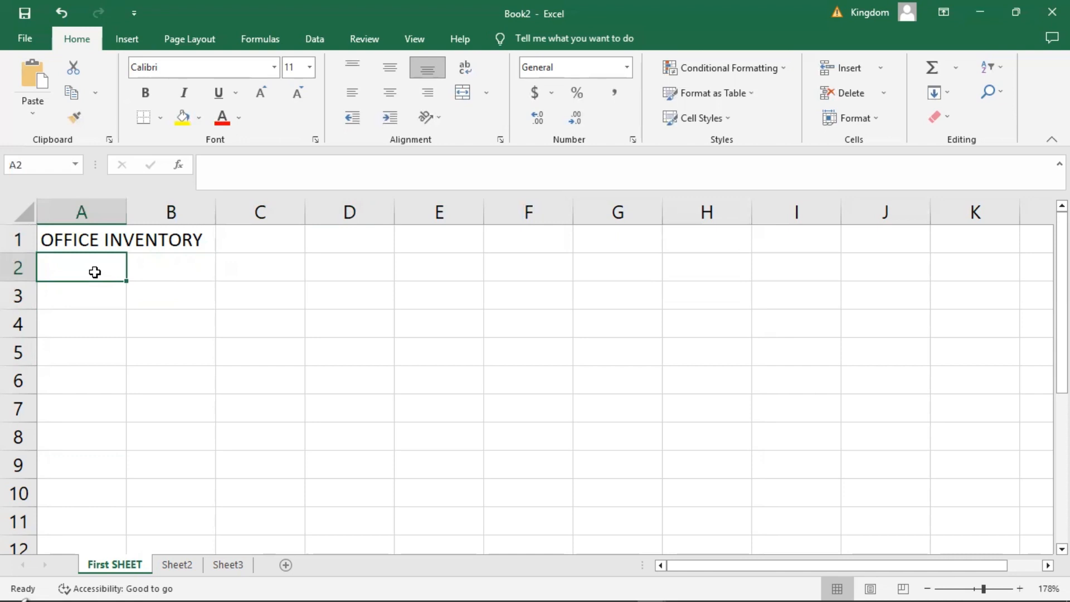
pyautogui.write('ITEM')
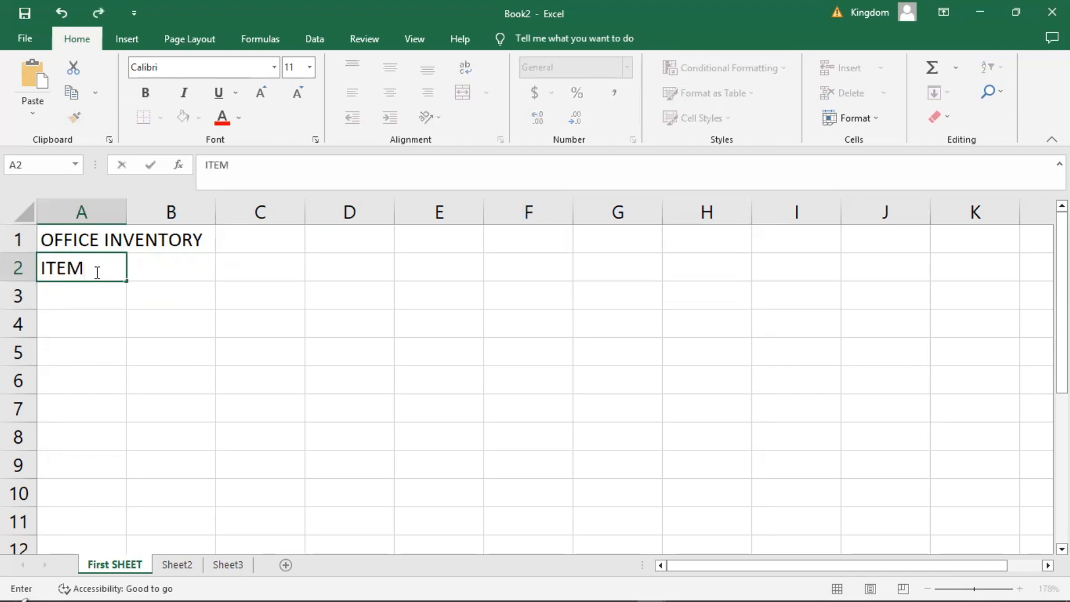
pyautogui.press('Tab')
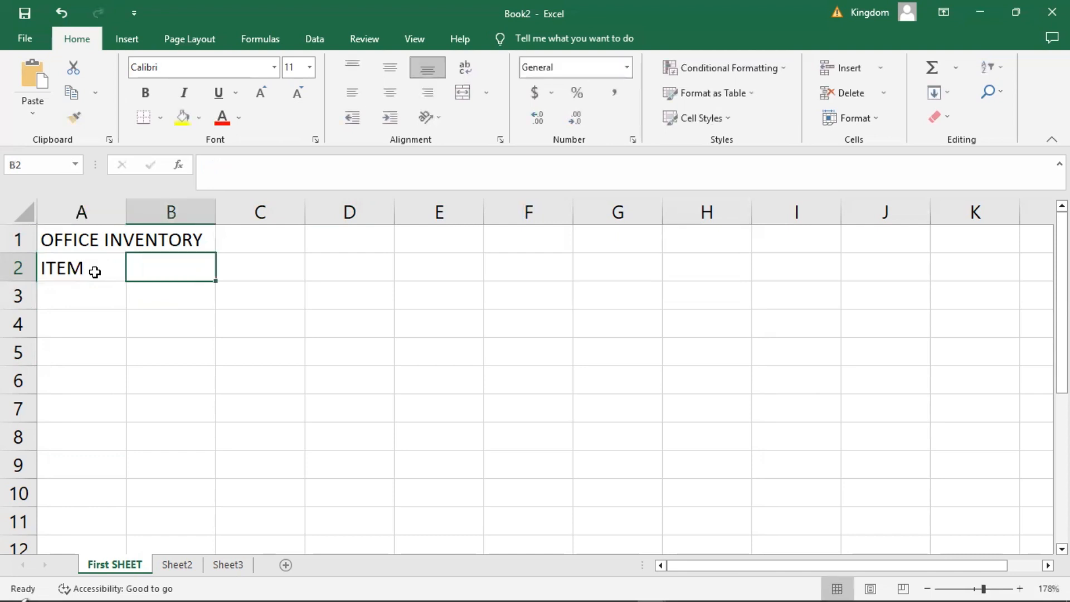
pyautogui.write('QUANTITY')
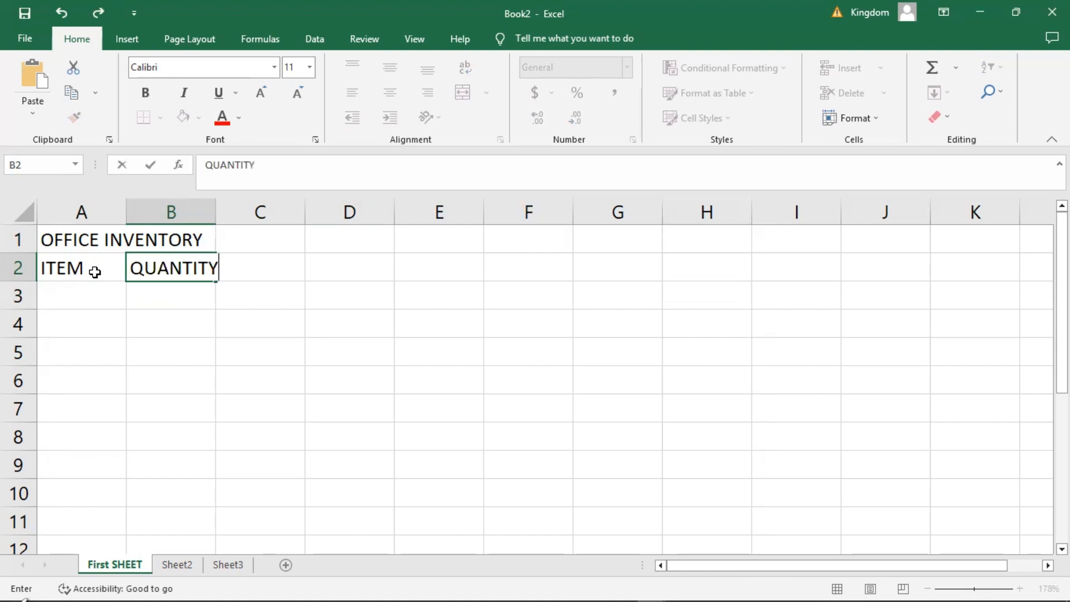
pyautogui.press('Tab')
# Add the column headers UNIT PRICE (NGN) in cell C2 and TOTAL VALUE in cell D2.
pyautogui.write('UNIT')
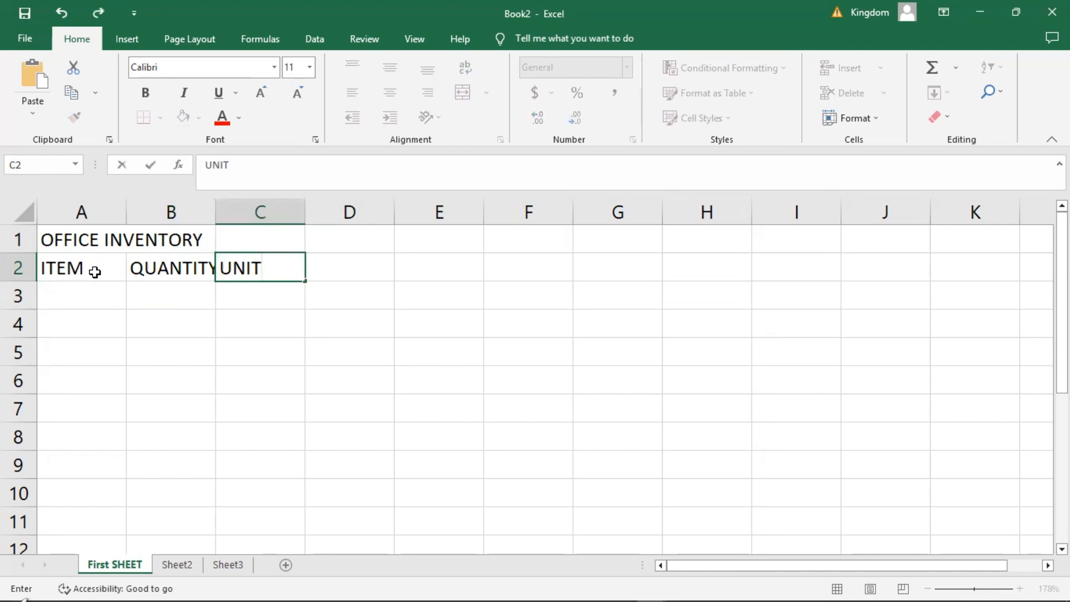
pyautogui.write(' PROCE')
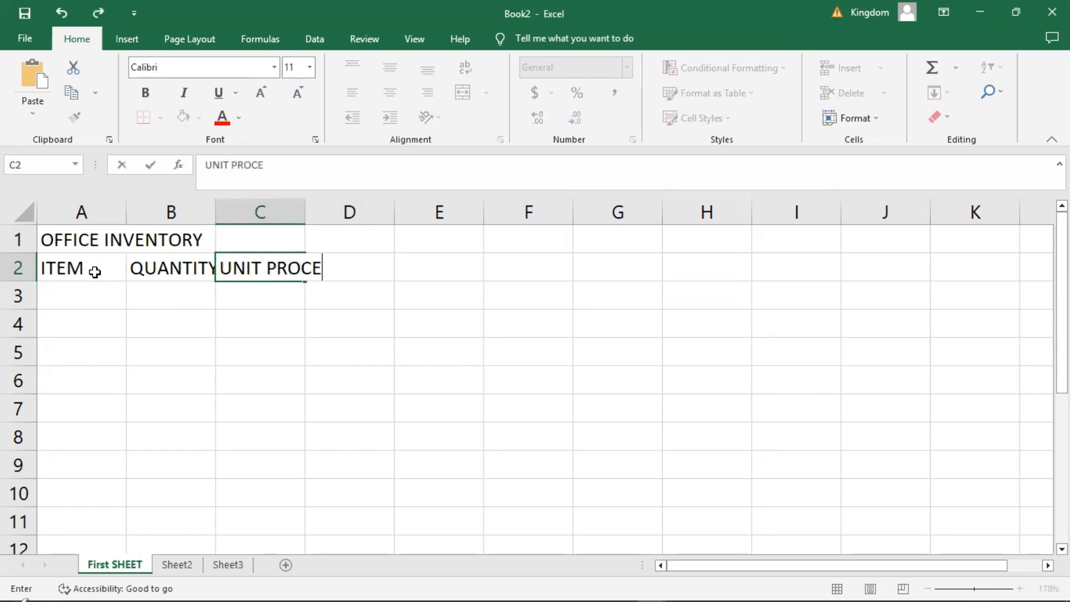
pyautogui.press('BackSpace')
pyautogui.press('BackSpace')
pyautogui.press('BackSpace')
pyautogui.write('ICE ')
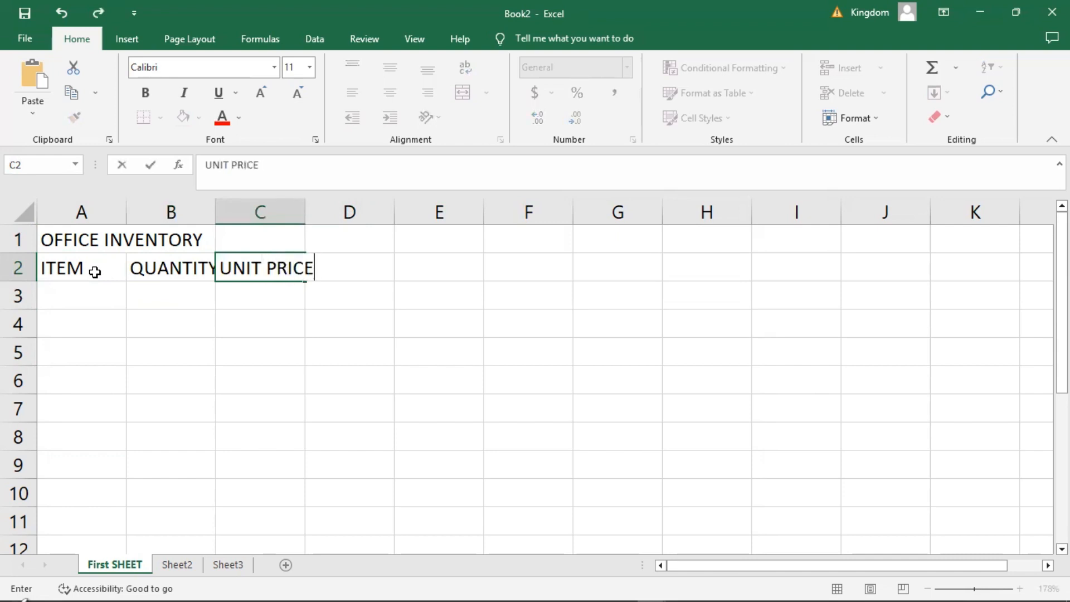
pyautogui.write('(NGN')
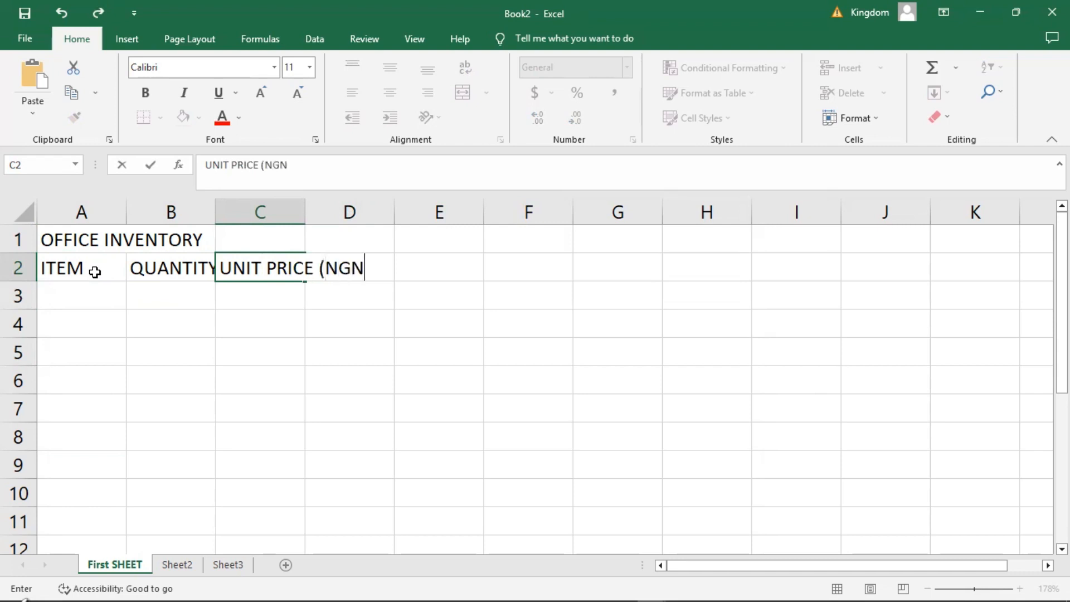
pyautogui.write(')')
pyautogui.press('Tab')
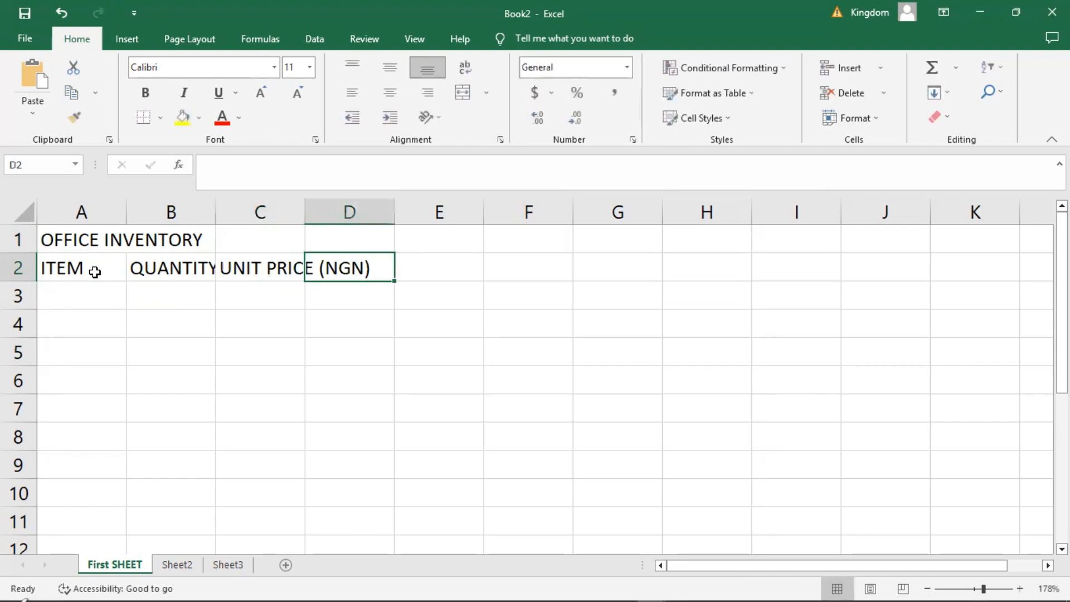
pyautogui.write('TOTAL')
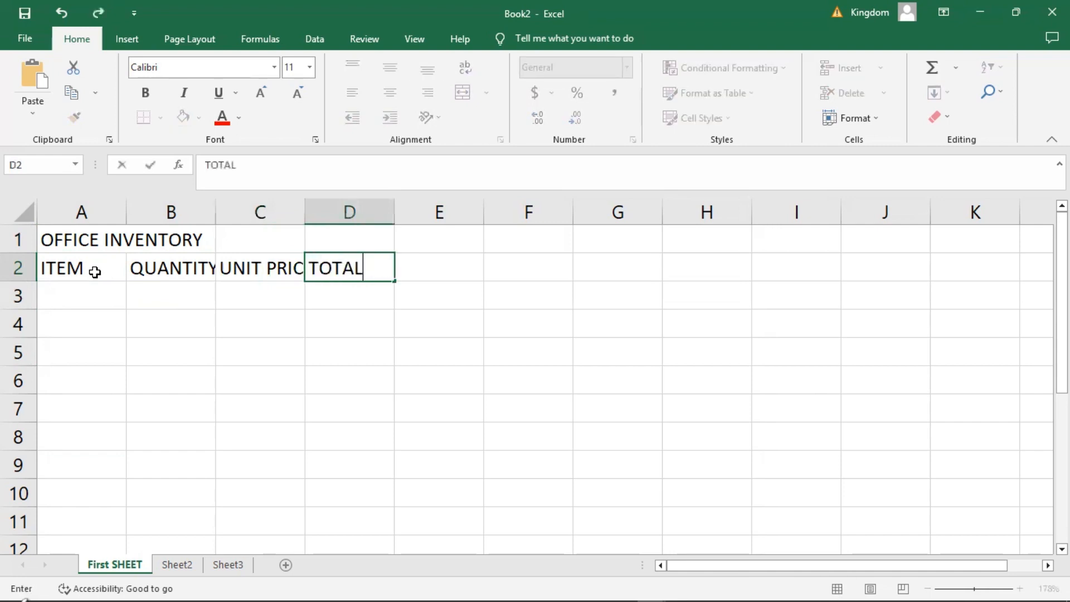
pyautogui.write(' VALUE')
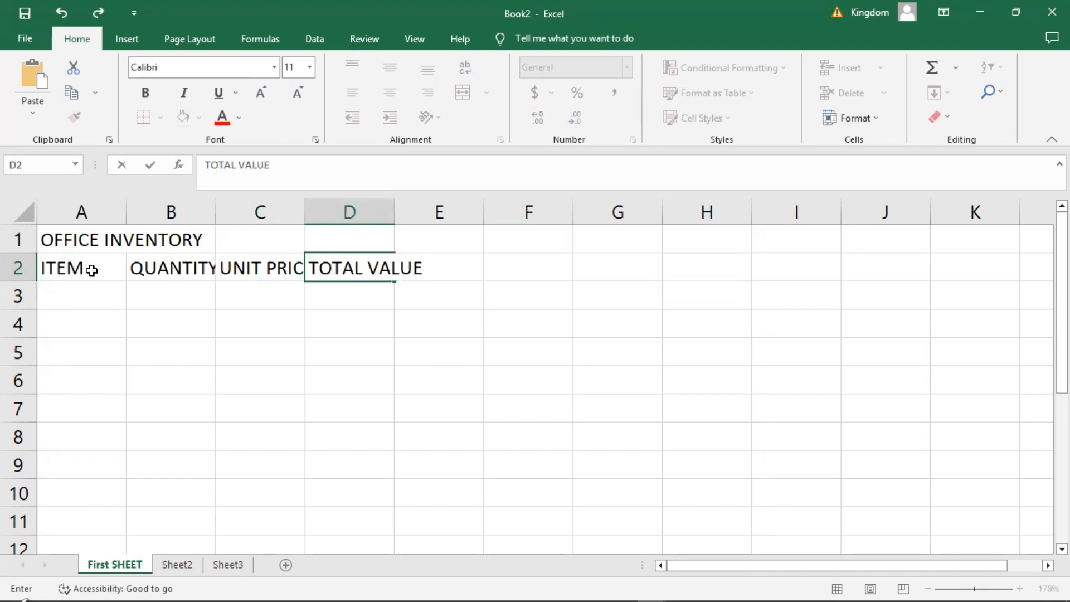
# List the items Pens, Pencils and Highlighters in cells A3 to A5 under the ITEM header.
pyautogui.click(79, 289)
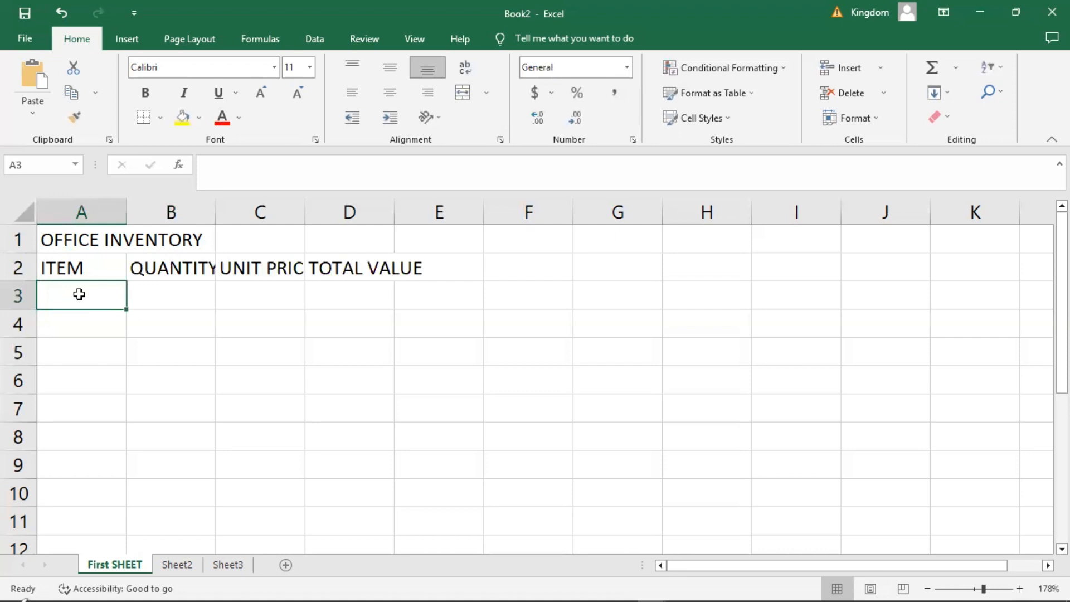
pyautogui.write('Pens')
pyautogui.press('Return')
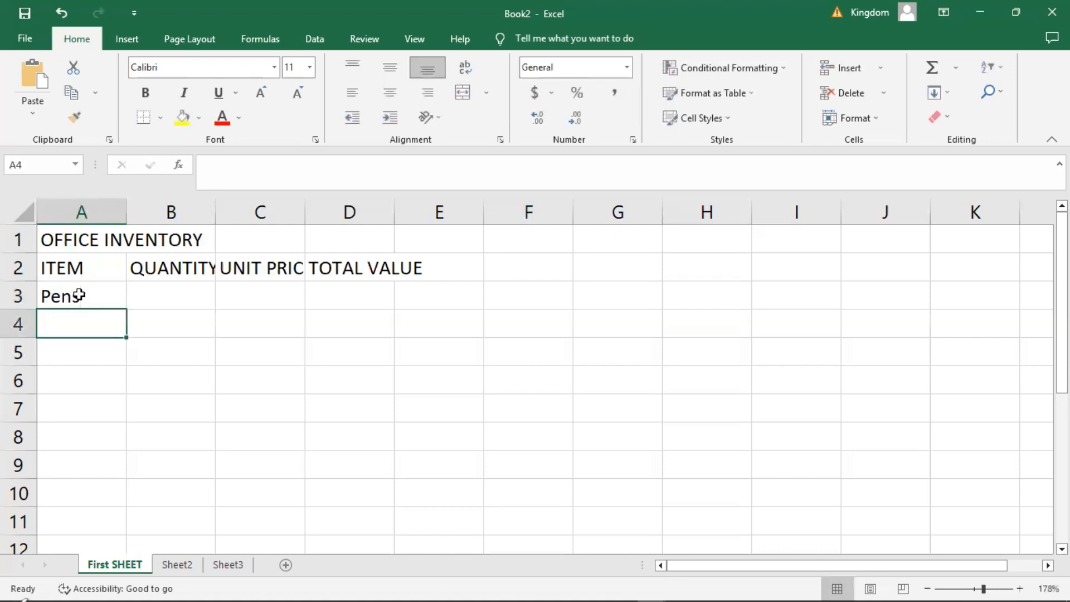
pyautogui.write('Pen')
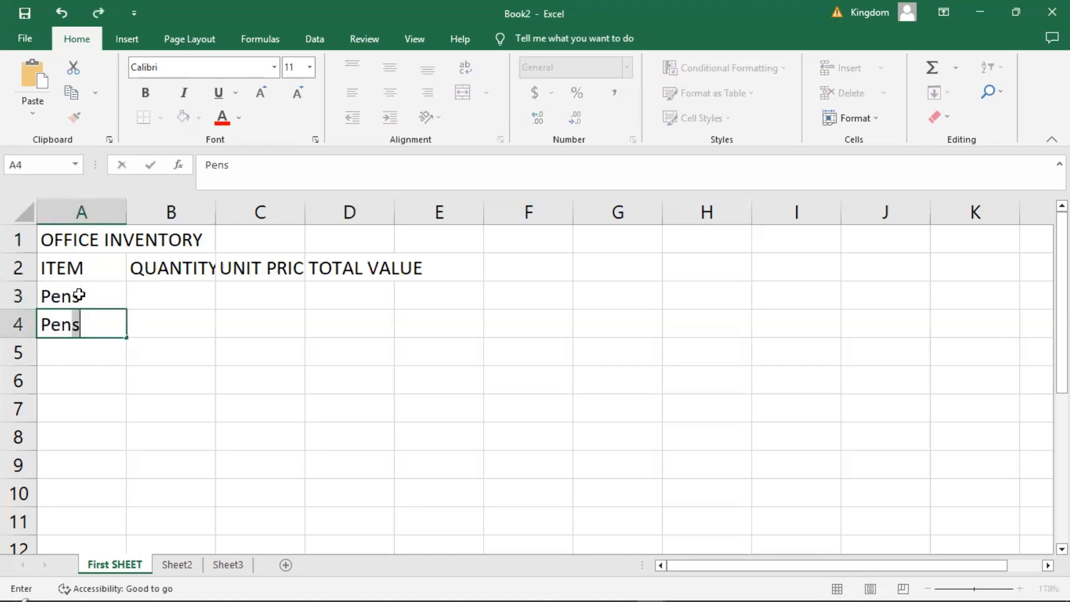
pyautogui.write('cils')
pyautogui.press('Return')
pyautogui.write('H')
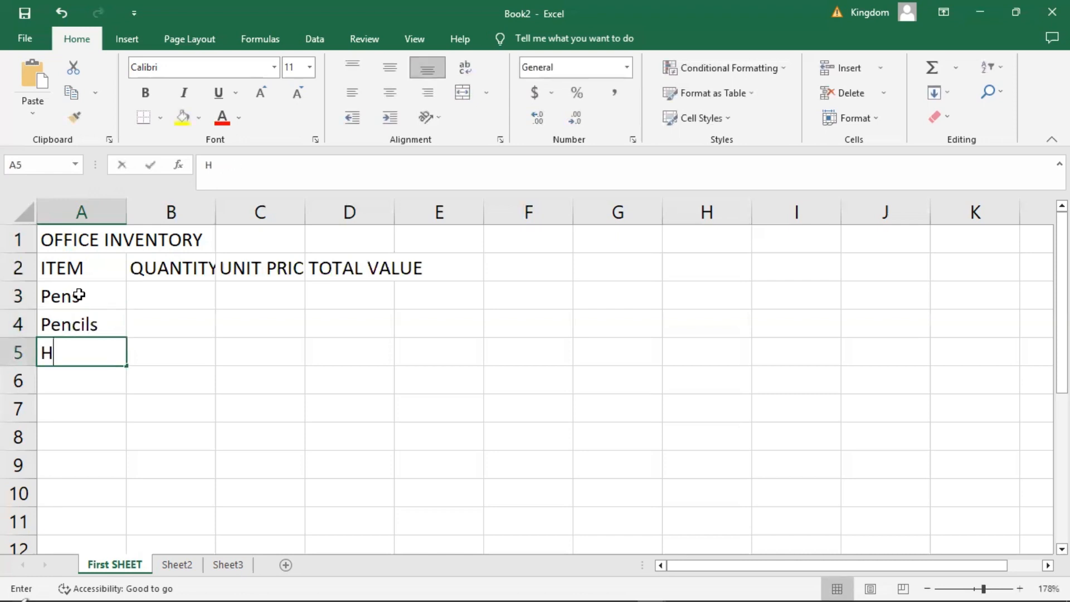
pyautogui.write('ighlighter')
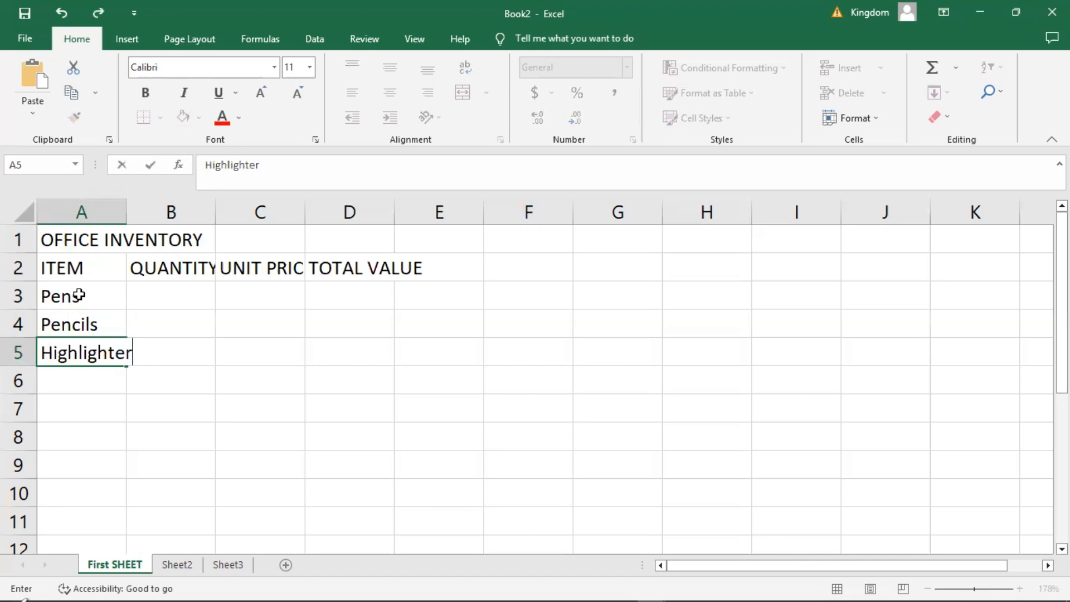
pyautogui.write('s')
pyautogui.press('Return')
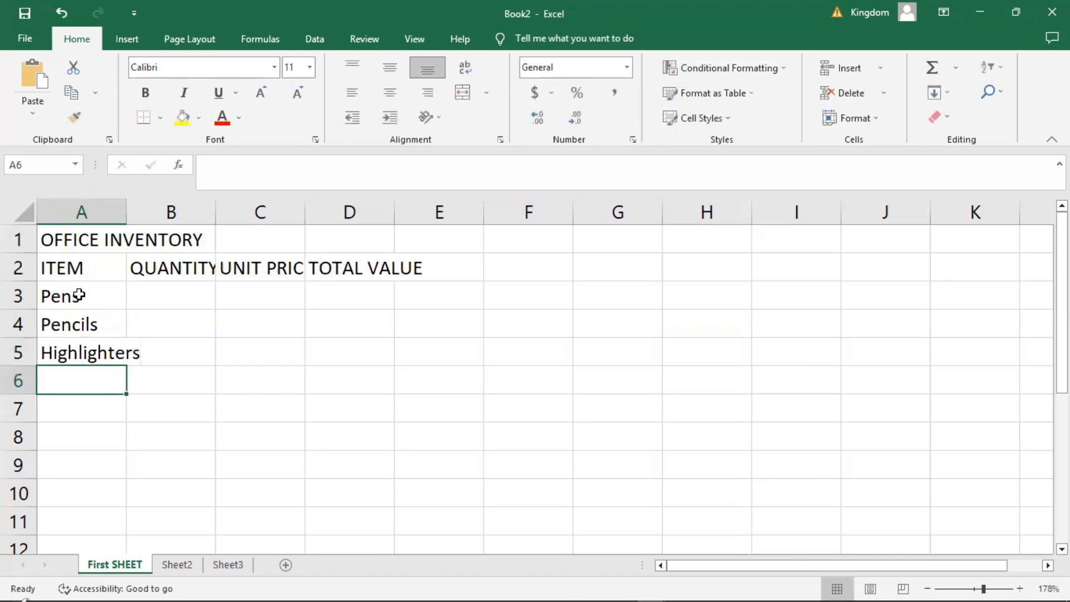
# Continue the item list with Notebooks in cell A6 and Sticky Notes in cell A7.
pyautogui.write('Noo')
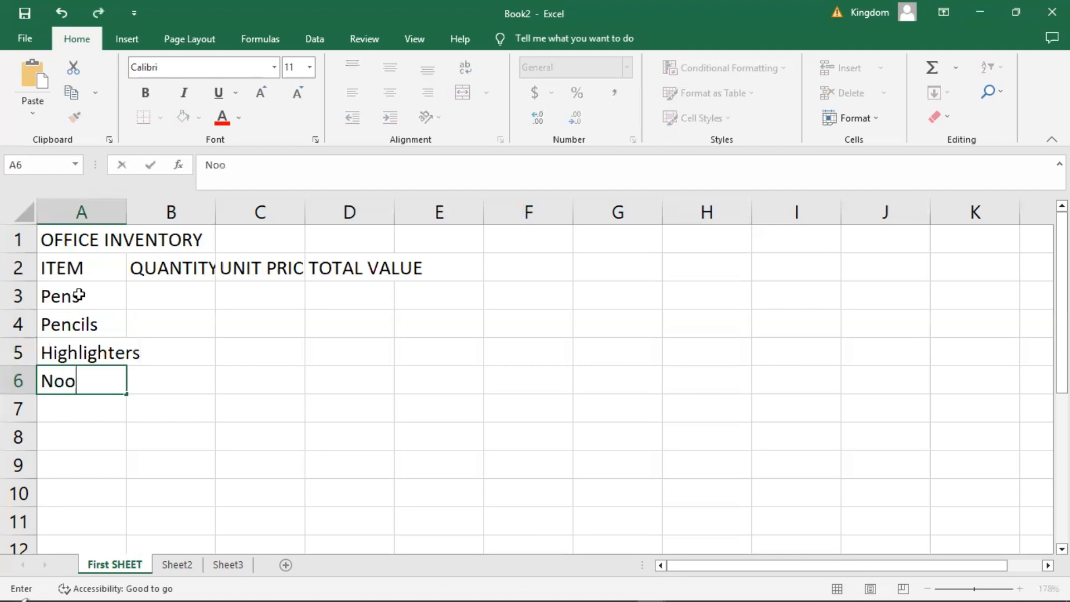
pyautogui.press('BackSpace')
pyautogui.write('tebooks')
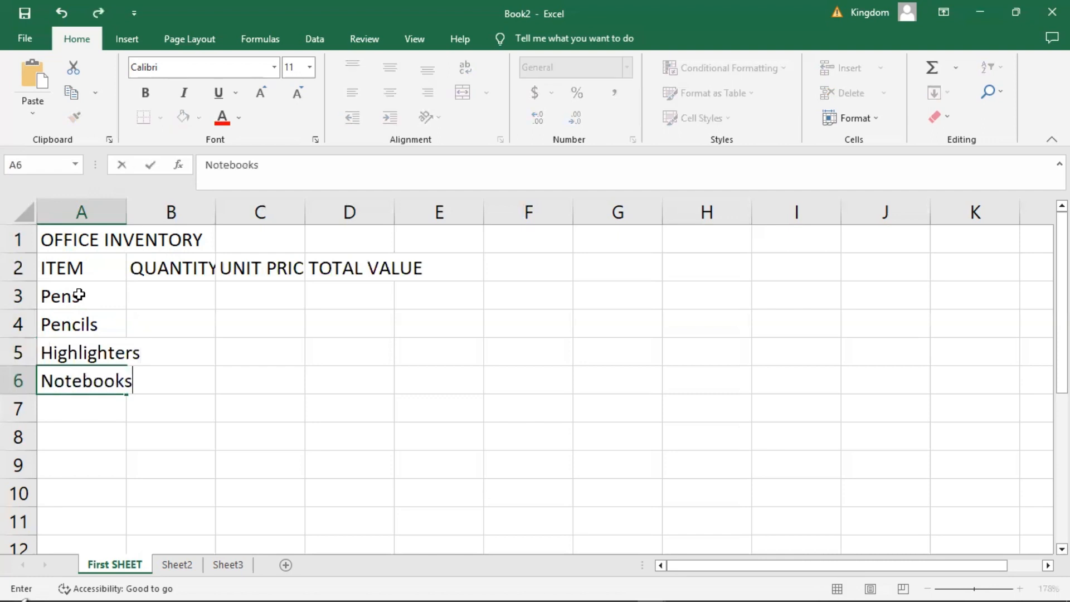
pyautogui.press('Return')
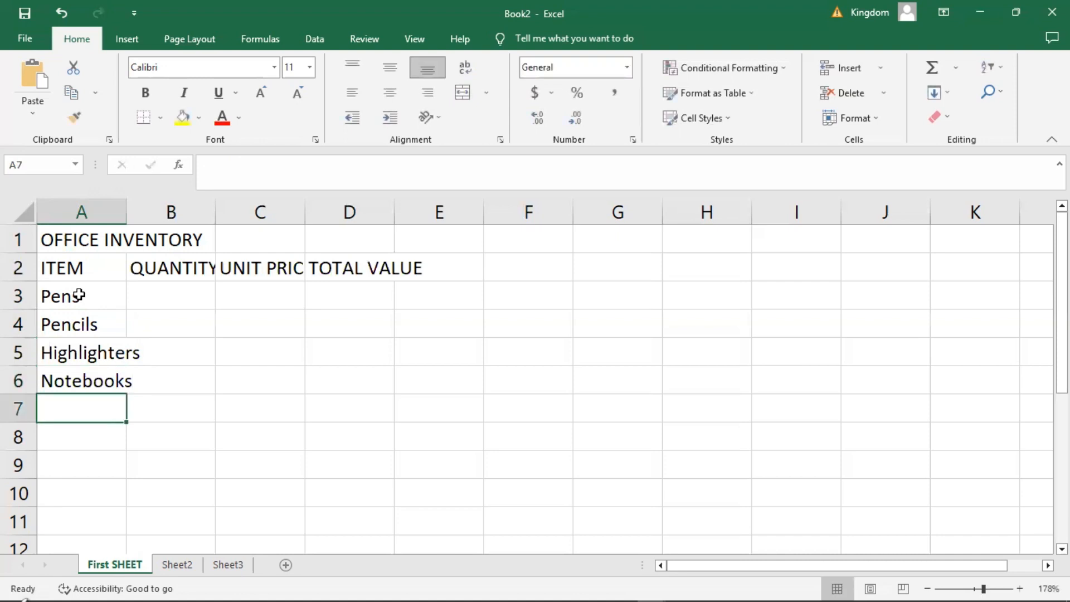
pyautogui.write('Stick')
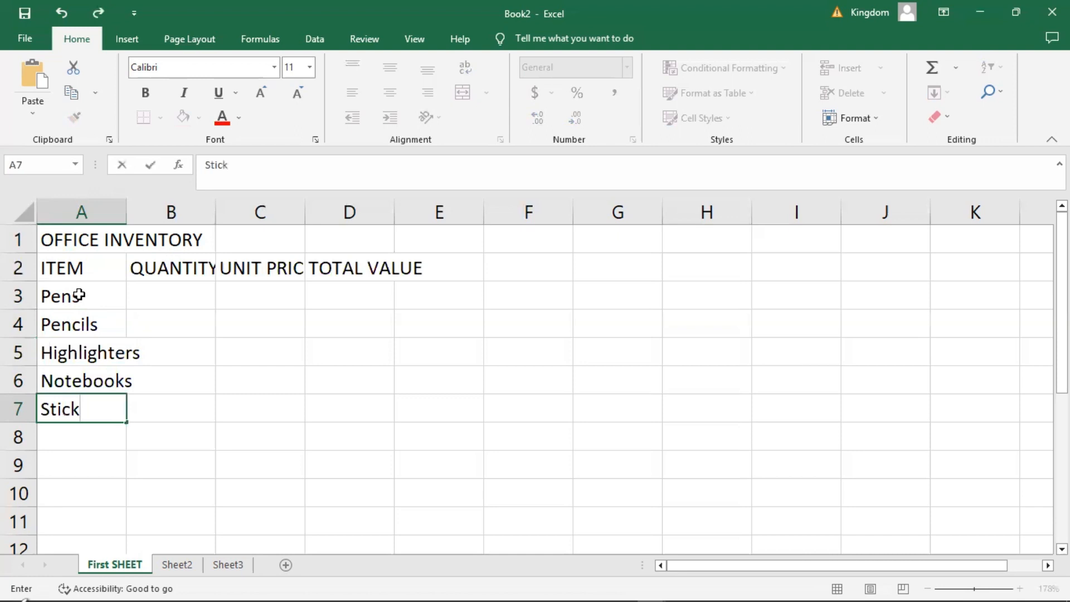
pyautogui.write('y Notes')
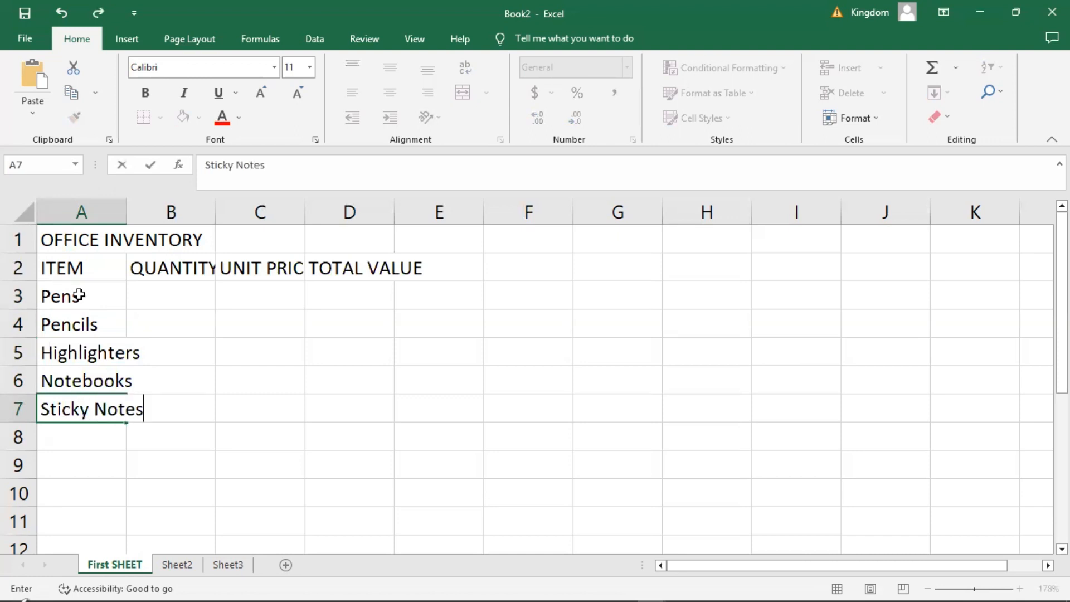
pyautogui.press('Return')
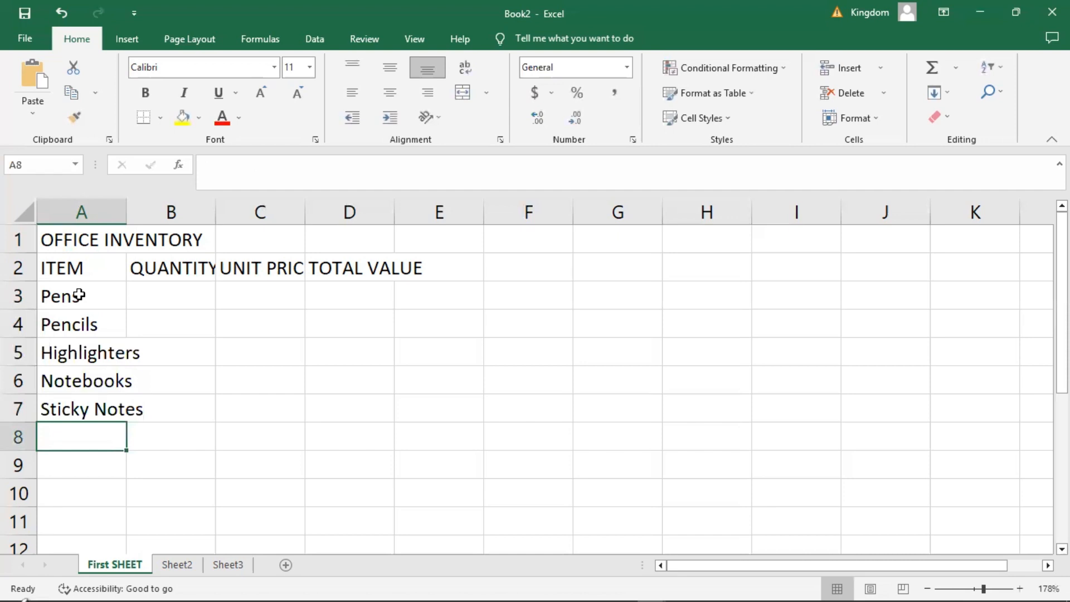
# Complete the item list with Stapler, Staples and Paper in cells A8 to A10.
pyautogui.write('Stapler')
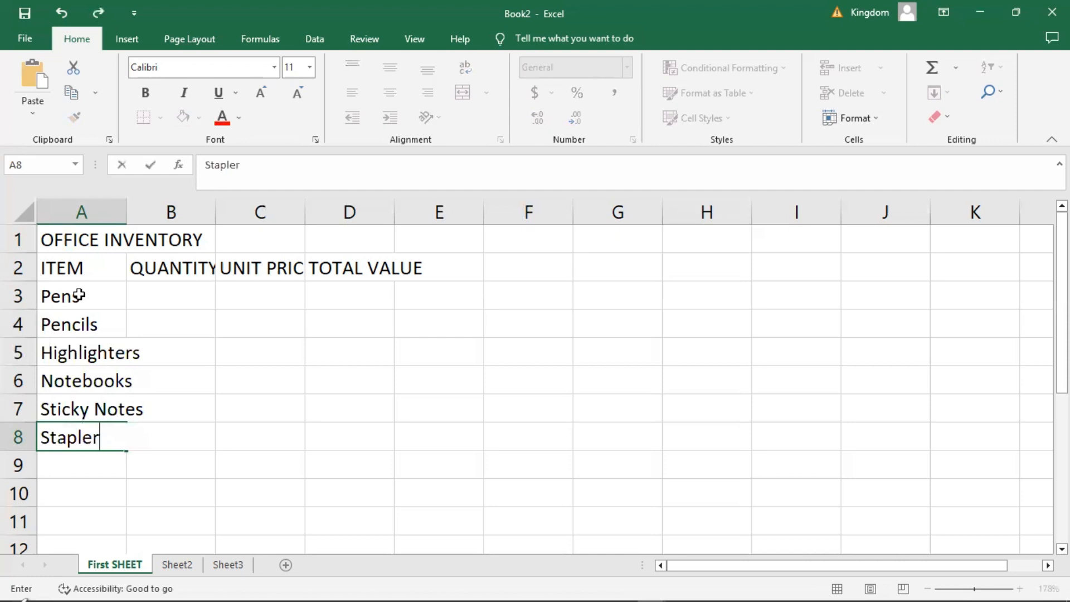
pyautogui.press('Return')
pyautogui.write('St')
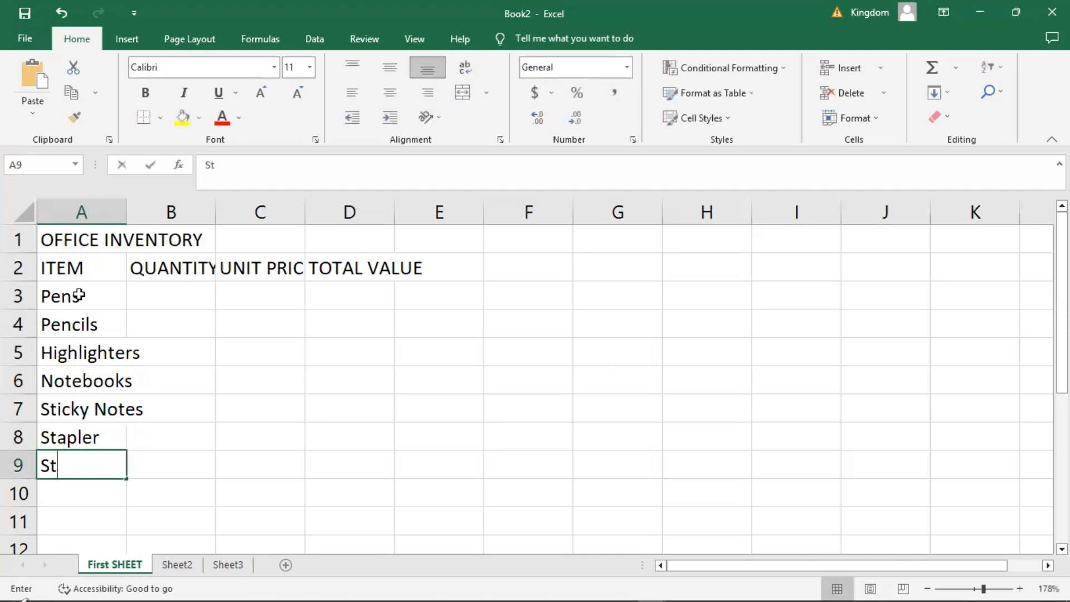
pyautogui.write('aples')
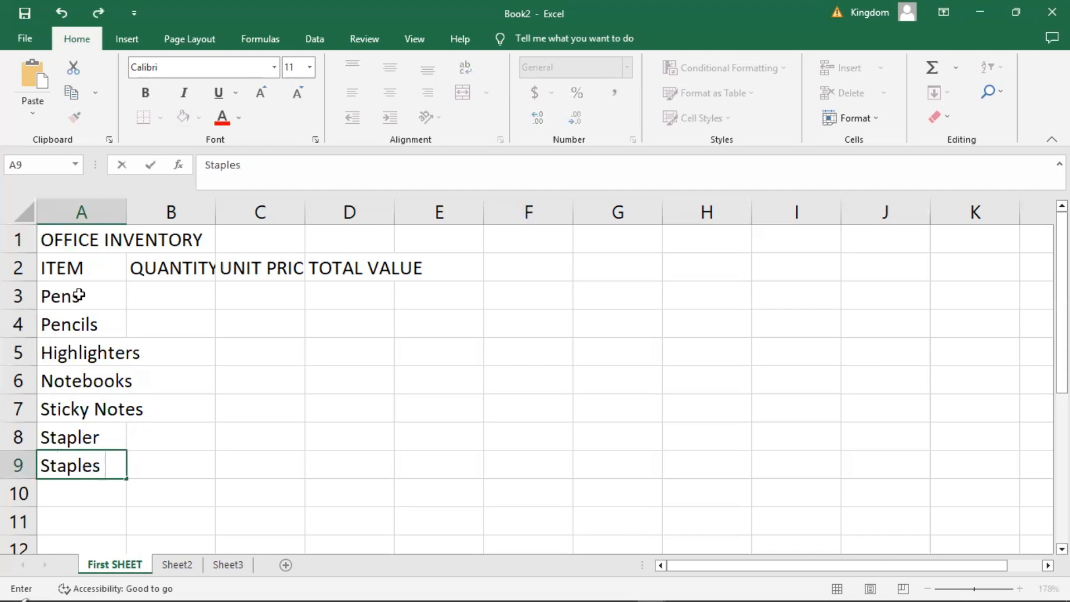
pyautogui.press('Return')
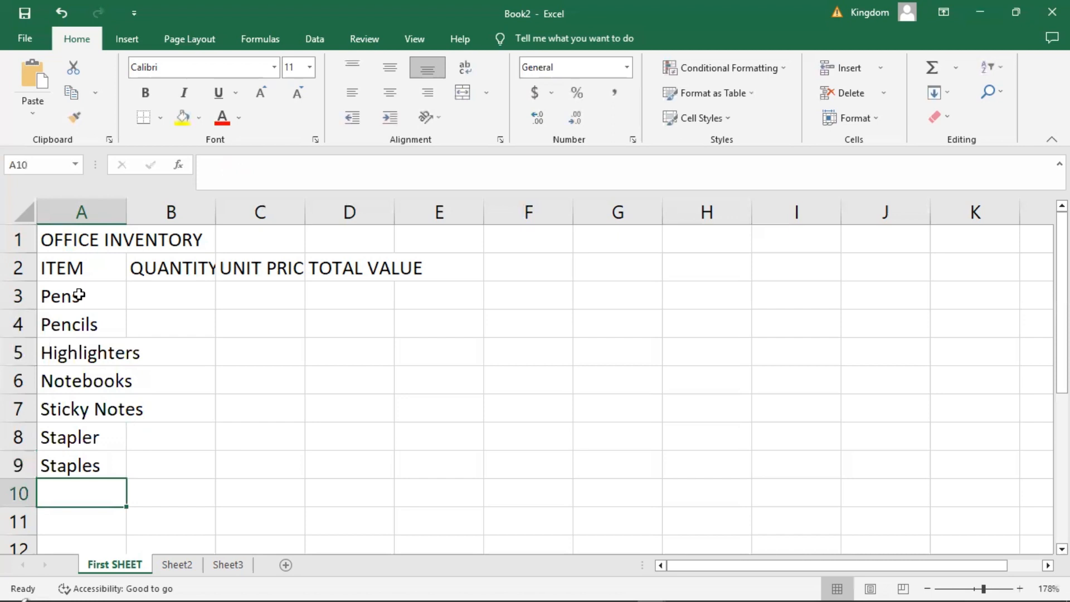
pyautogui.write('Paper')
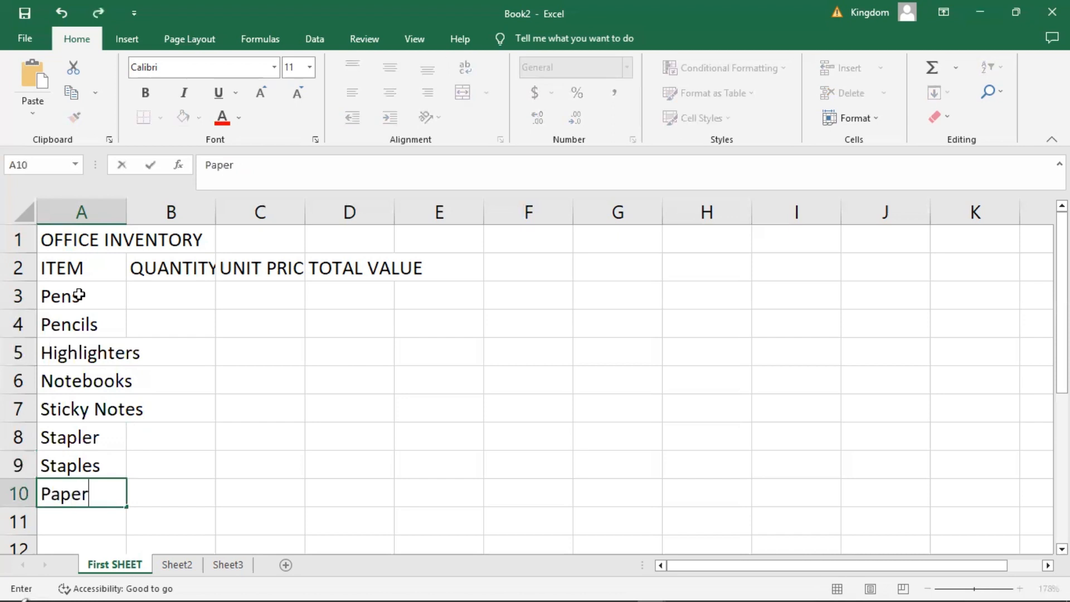
pyautogui.click(261, 332)
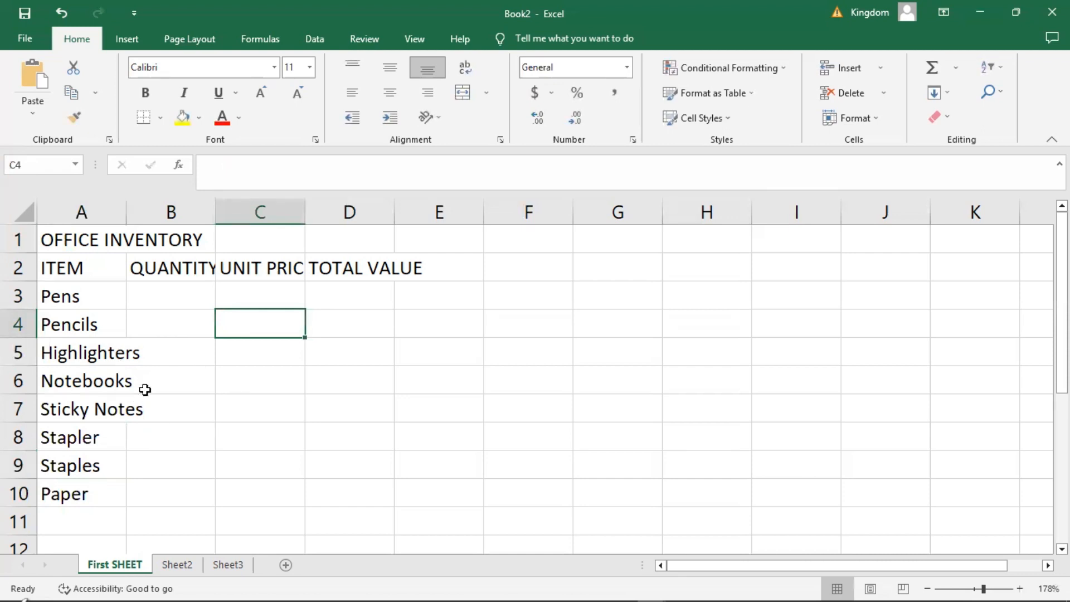
# Try widening column A manually to fit the item names, and undo the width change.
pyautogui.click(143, 324)
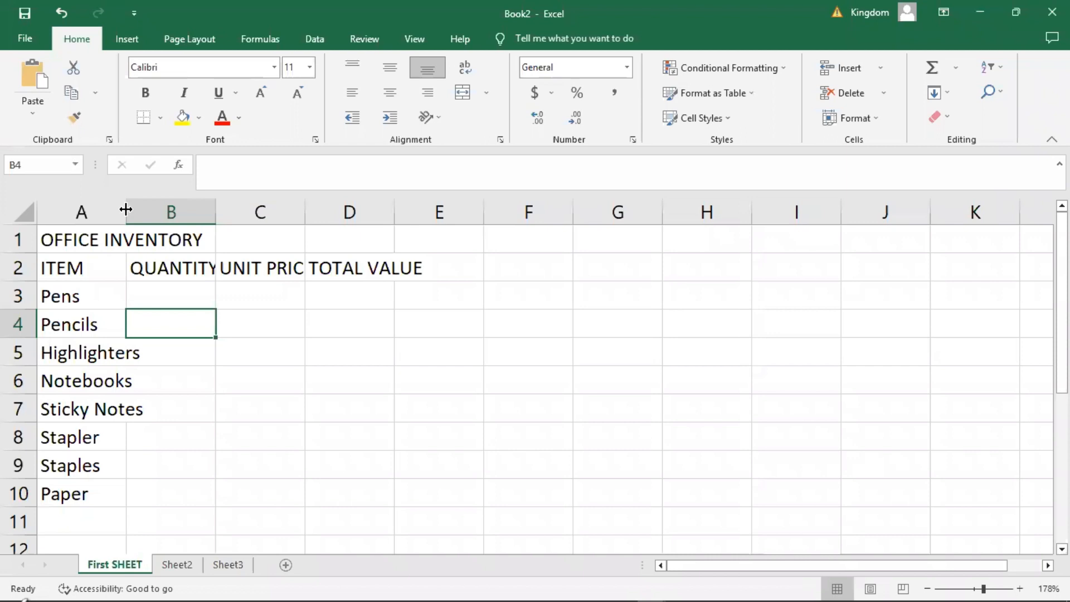
pyautogui.moveTo(125, 209); pyautogui.dragTo(149, 208)
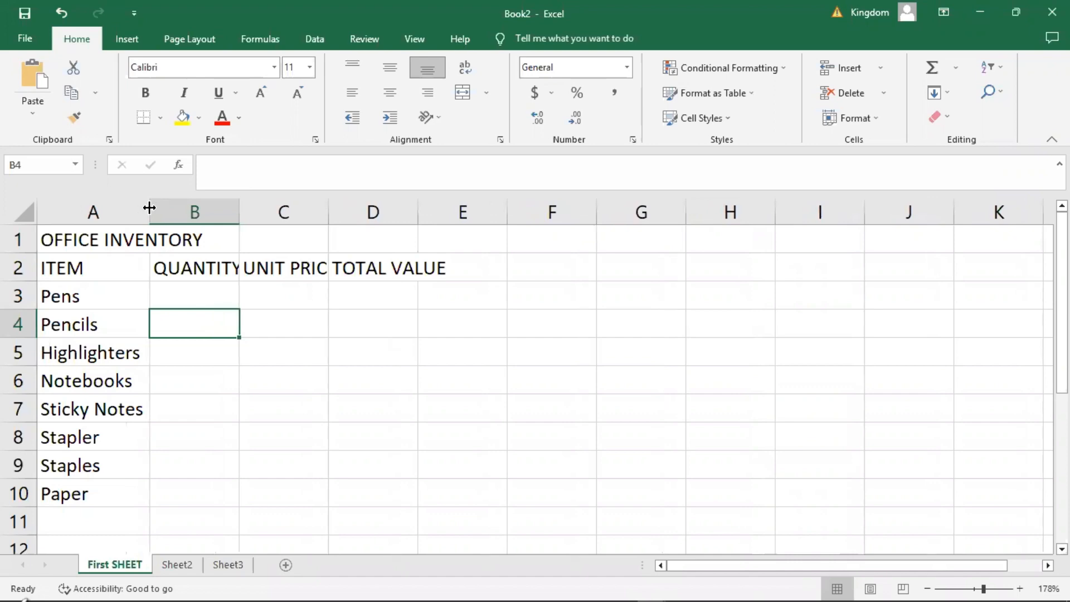
pyautogui.click(206, 355)
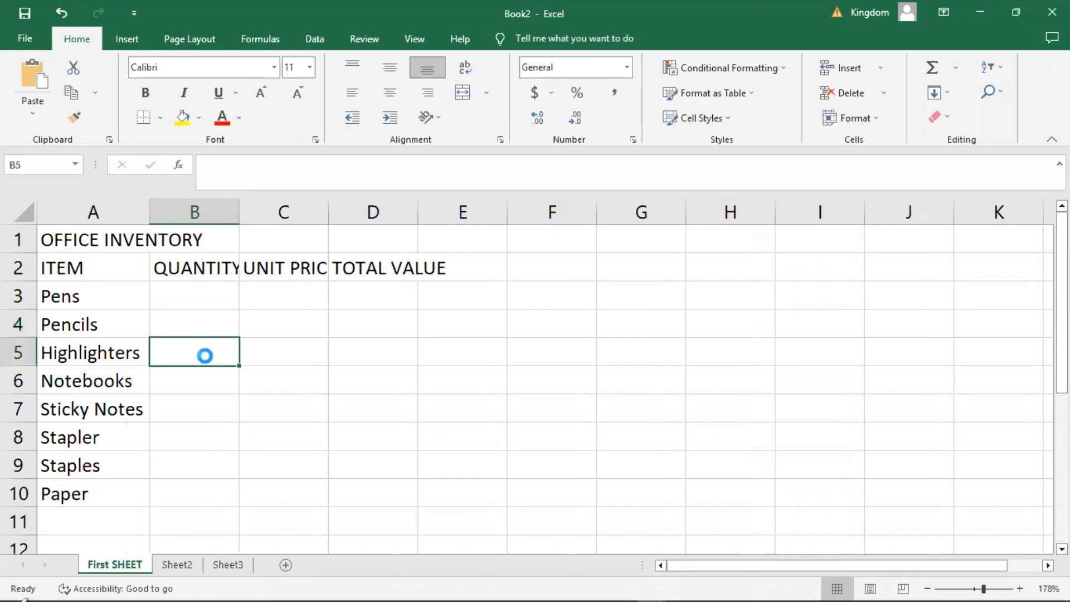
pyautogui.hotkey('ctrl', 'z')
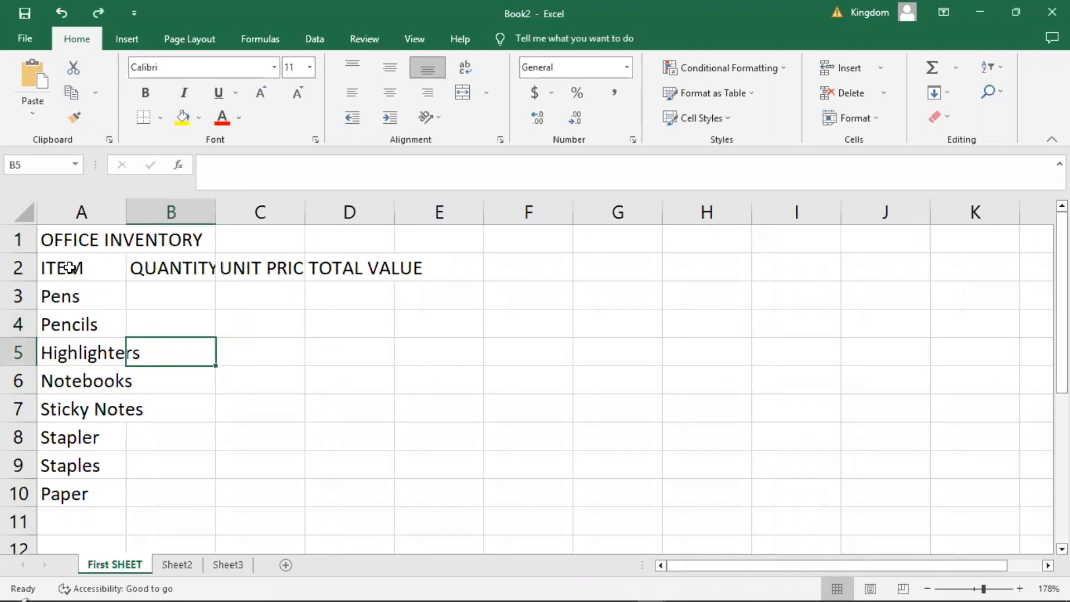
# Widen column A just enough to fit the longest item name in the ITEM list.
pyautogui.moveTo(105, 272); pyautogui.dragTo(361, 496)
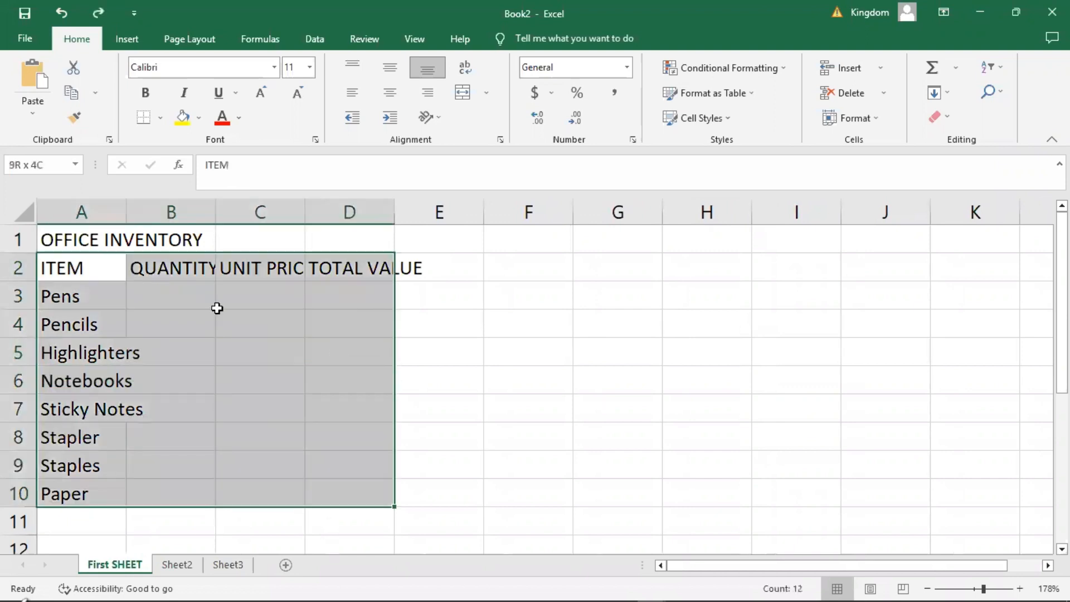
pyautogui.click(81, 209)
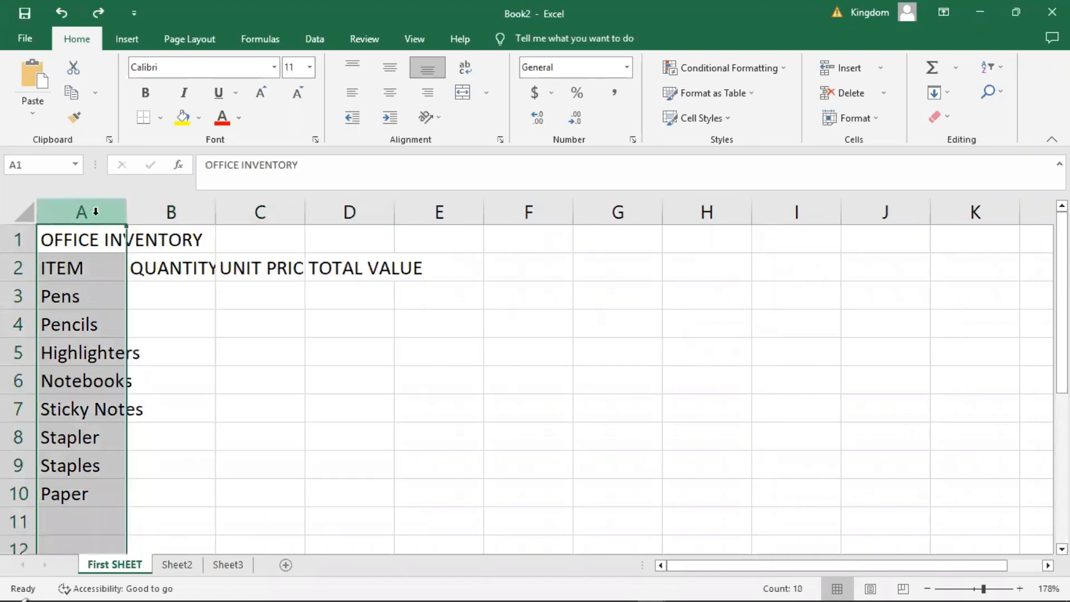
pyautogui.click(168, 346)
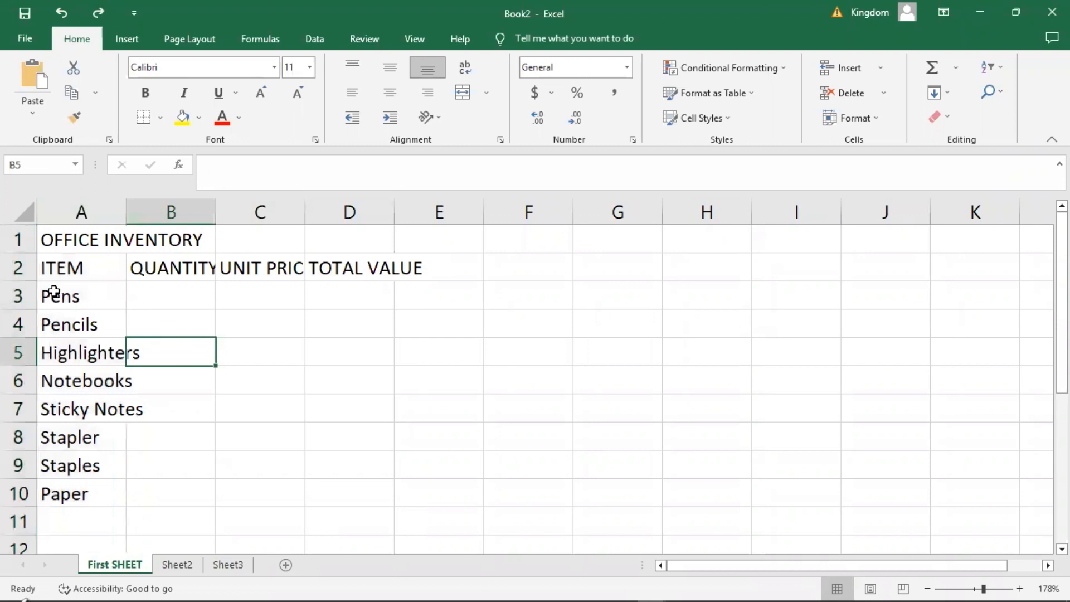
pyautogui.moveTo(49, 296); pyautogui.dragTo(116, 491)
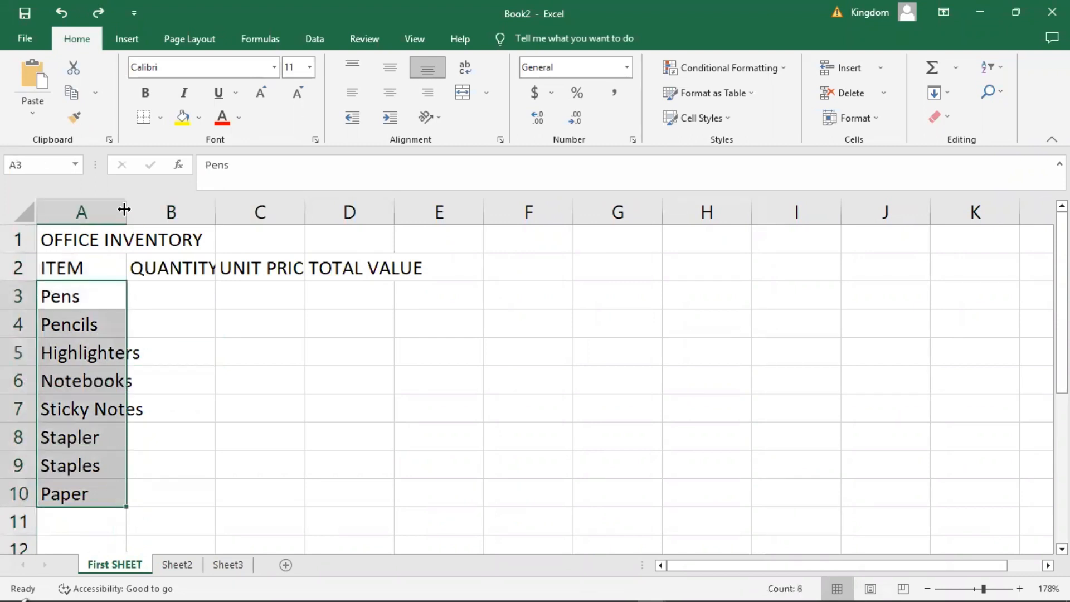
pyautogui.moveTo(127, 212); pyautogui.dragTo(149, 211)
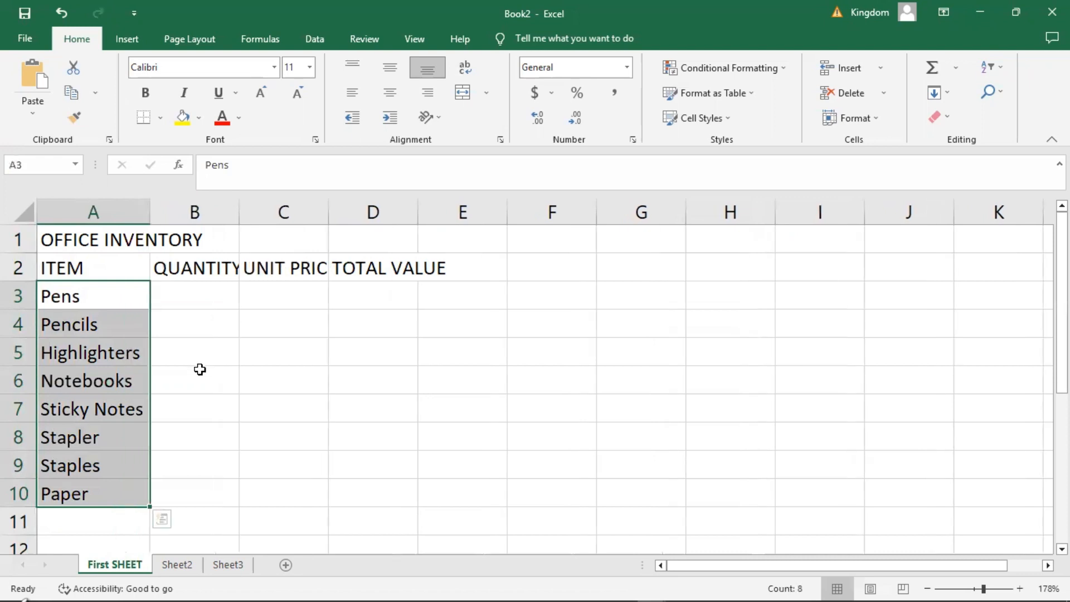
pyautogui.click(200, 367)
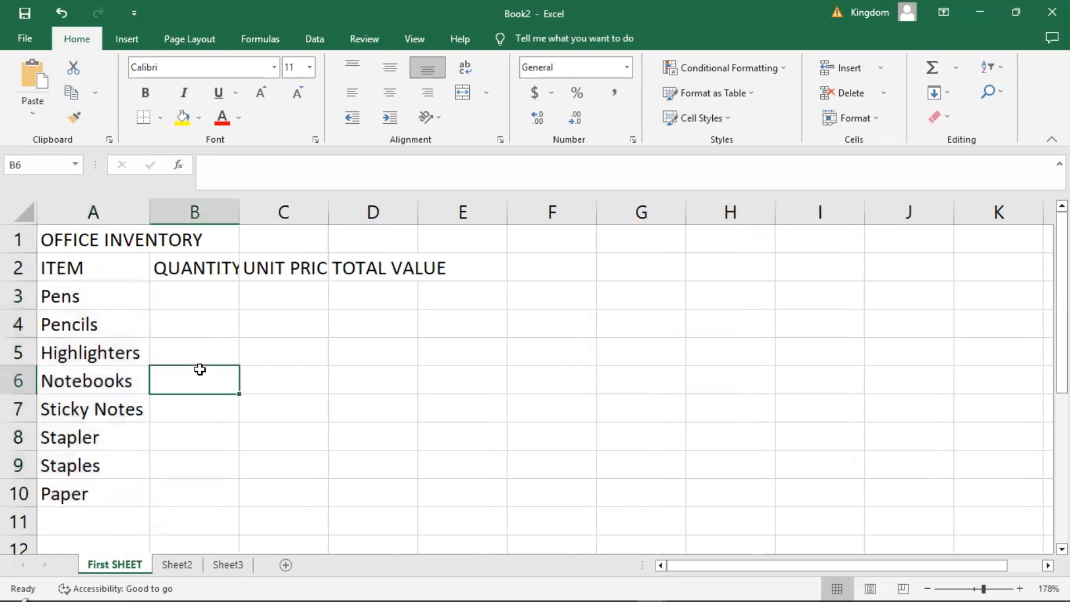
# Widen columns B, C and D so the QUANTITY, UNIT PRICE (NGN) and TOTAL VALUE headers fit in their cells.
pyautogui.click(179, 272)
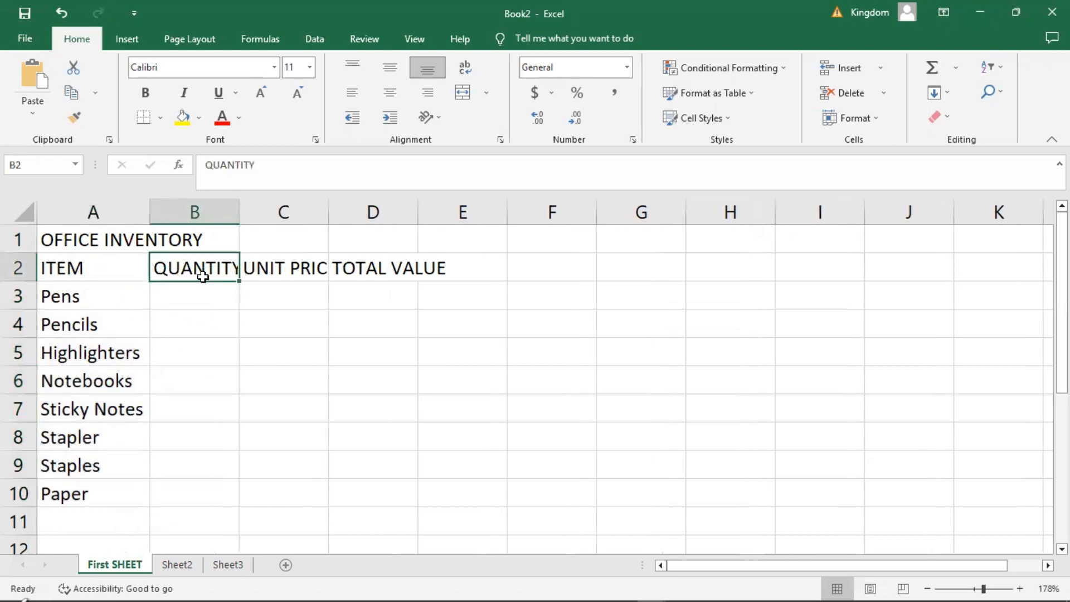
pyautogui.click(300, 270)
pyautogui.click(380, 267)
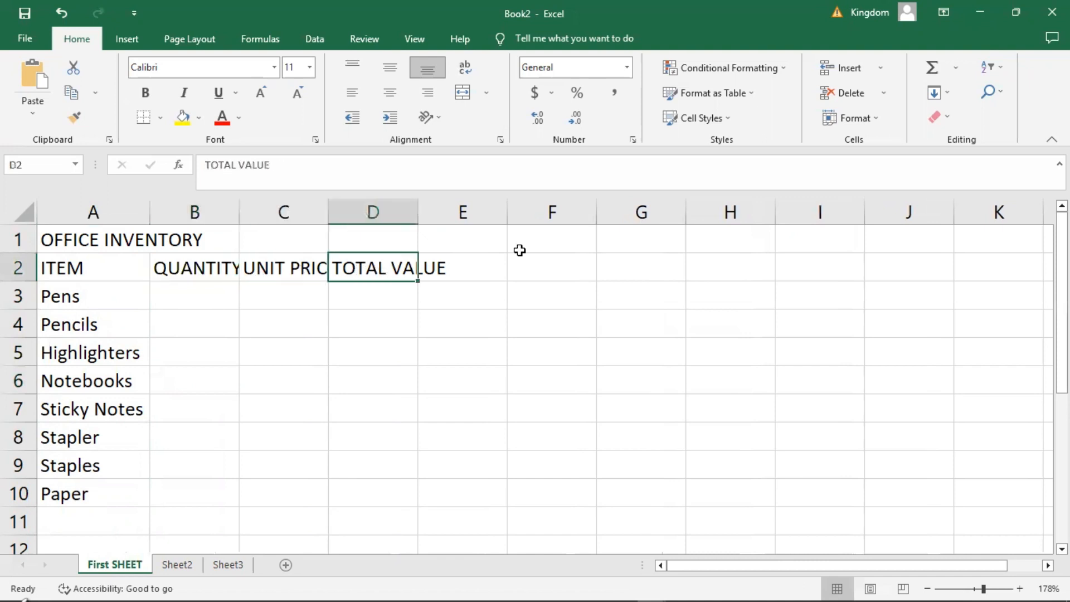
pyautogui.click(204, 359)
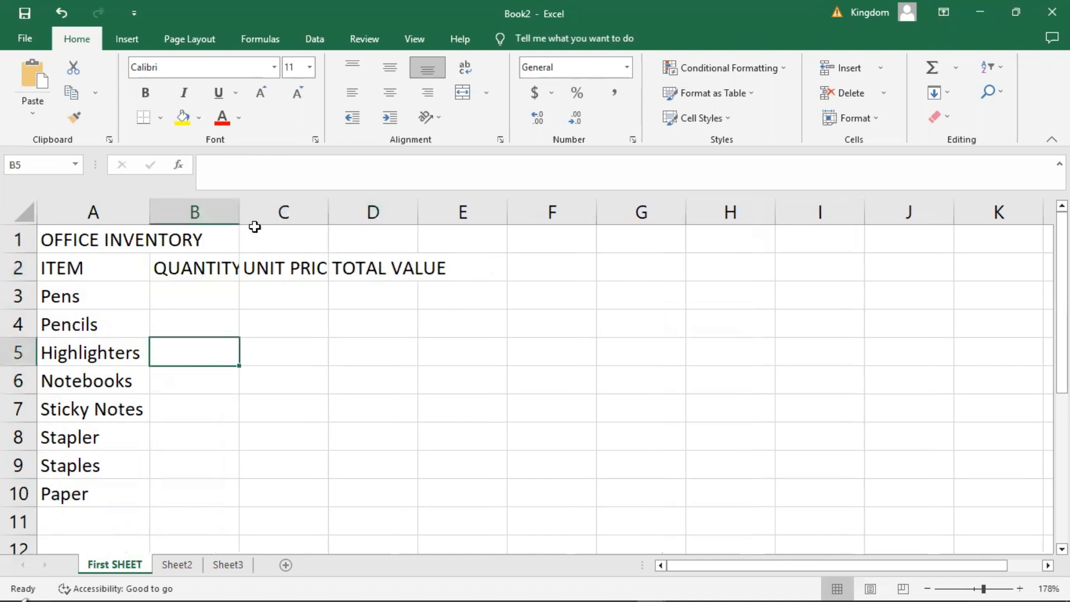
pyautogui.moveTo(239, 212); pyautogui.dragTo(273, 213)
pyautogui.moveTo(361, 207); pyautogui.dragTo(440, 206)
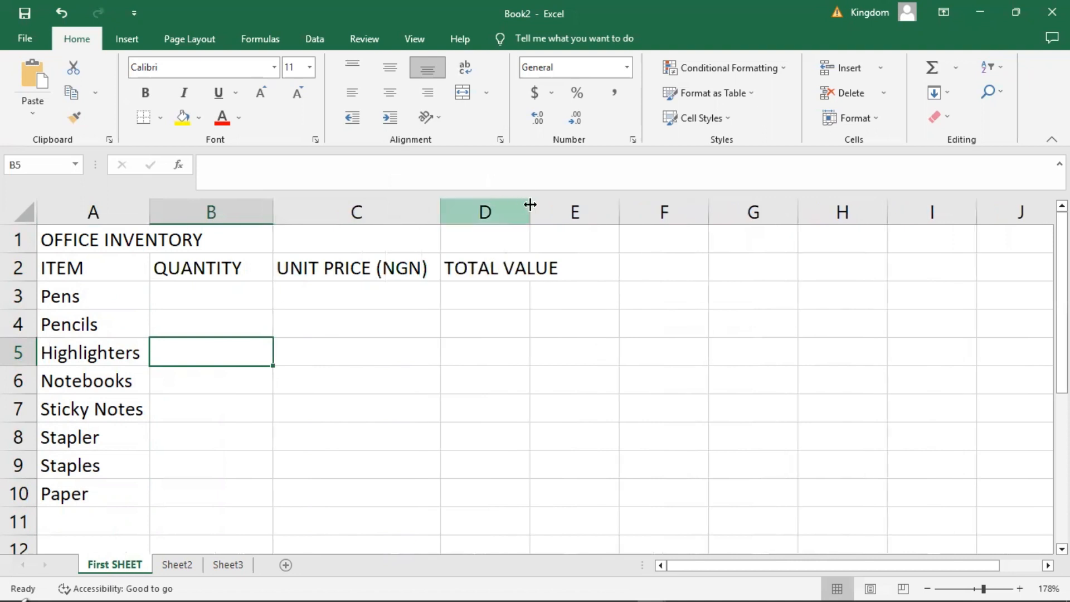
pyautogui.moveTo(530, 210); pyautogui.dragTo(563, 220)
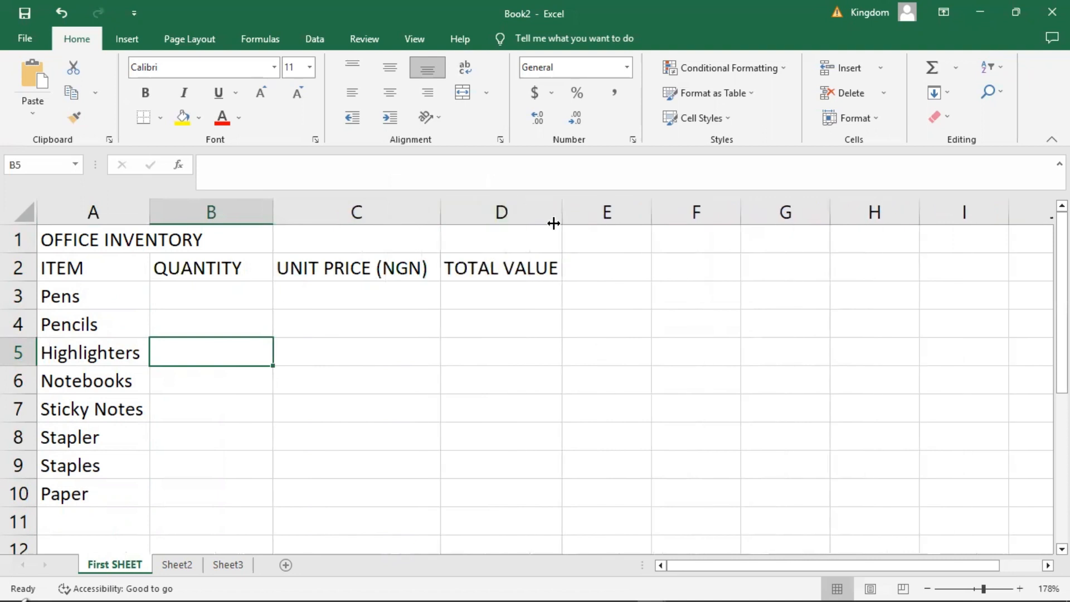
pyautogui.click(408, 333)
# Enter the quantities 50 for Pens, 100 for Pencils and 20 for Highlighters in cells B3 to B5.
pyautogui.click(196, 293)
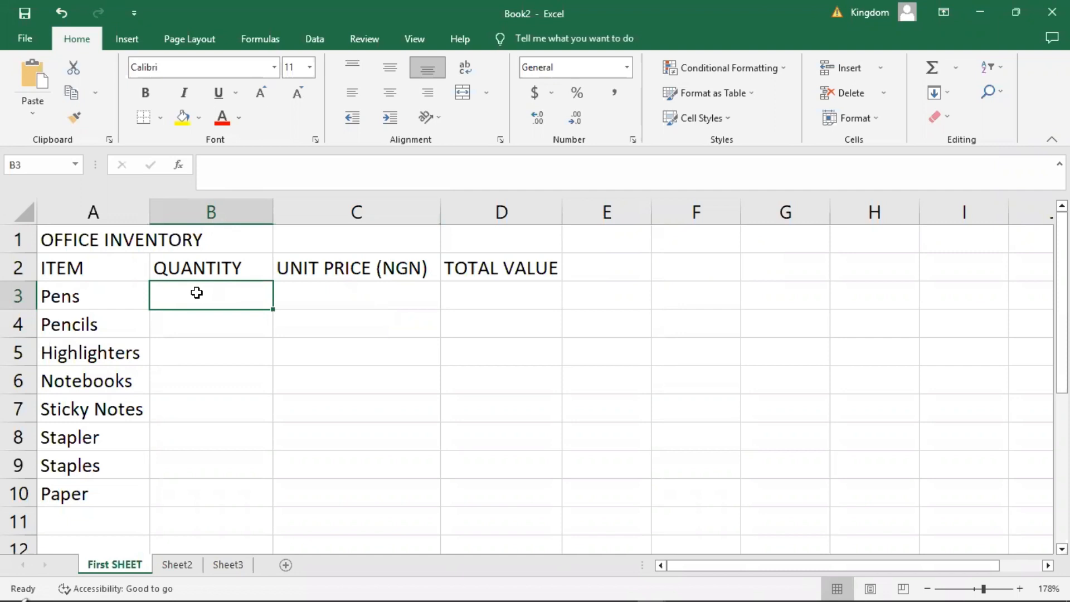
pyautogui.write('50')
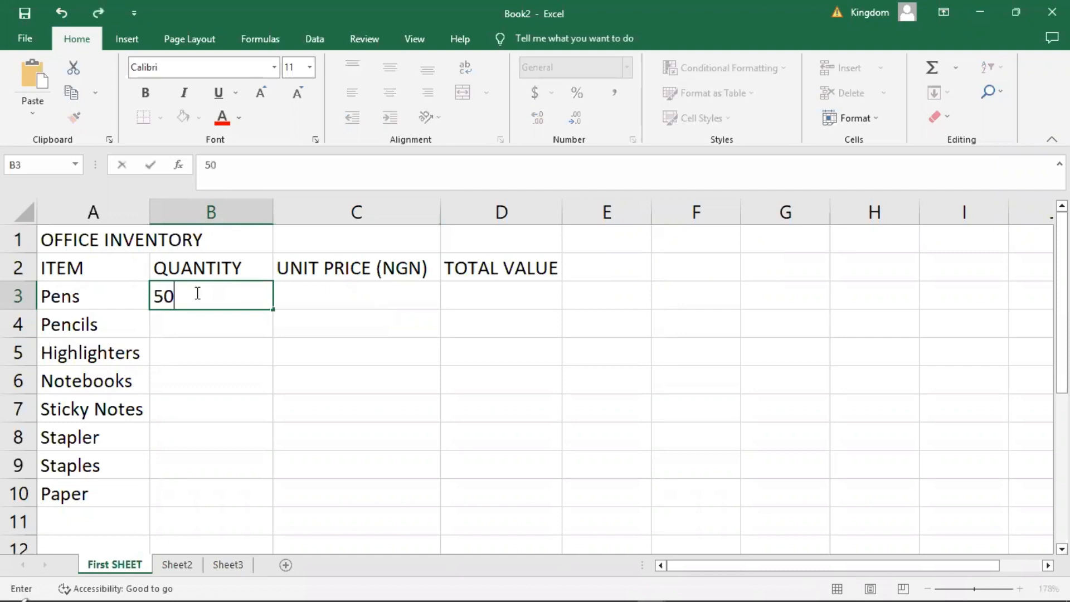
pyautogui.press('Return')
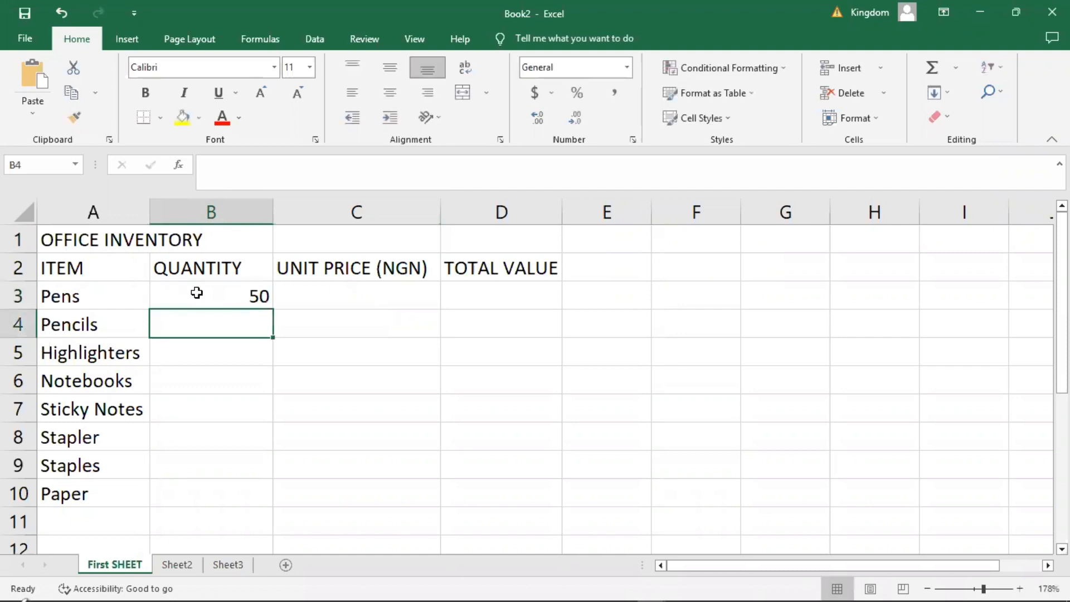
pyautogui.write('100')
pyautogui.press('Return')
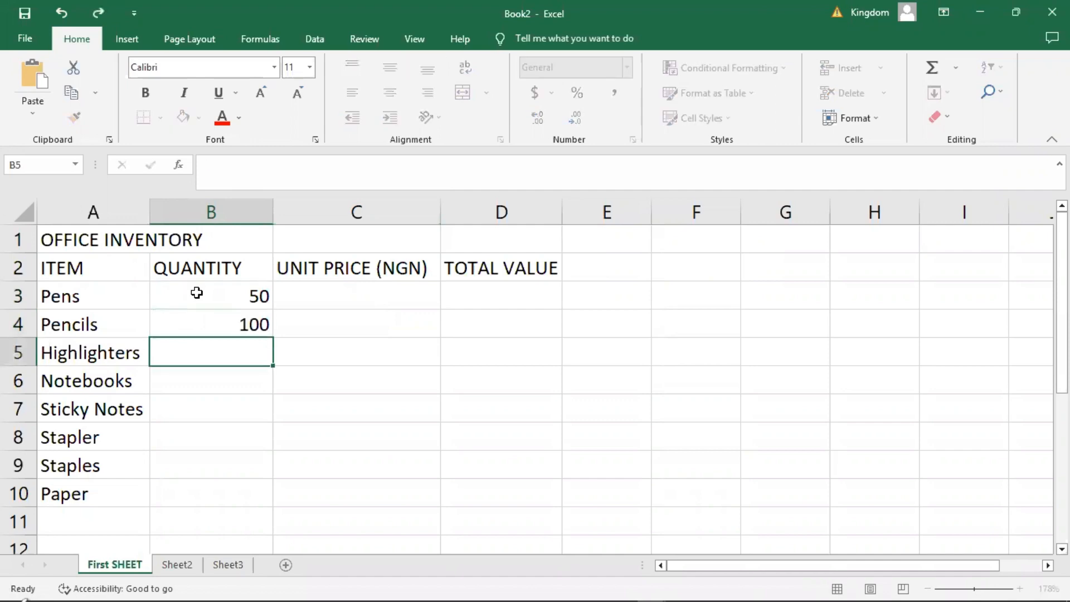
pyautogui.write('20')
pyautogui.press('Return')
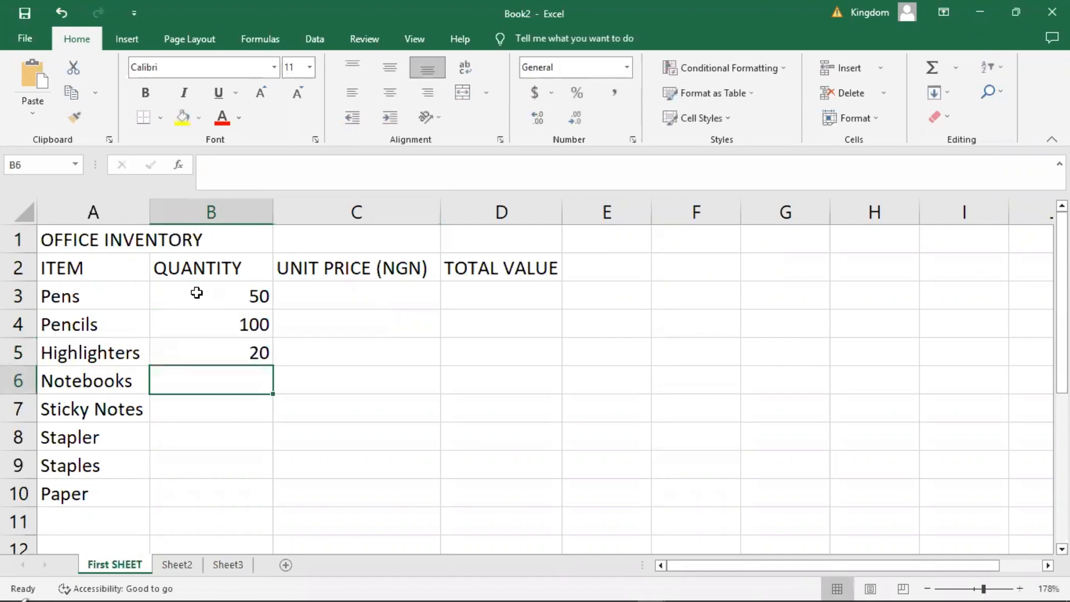
# Enter the quantities 30 for Notebooks, 100 for Sticky Notes and 5 for Stapler in cells B6 to B8.
pyautogui.write('30')
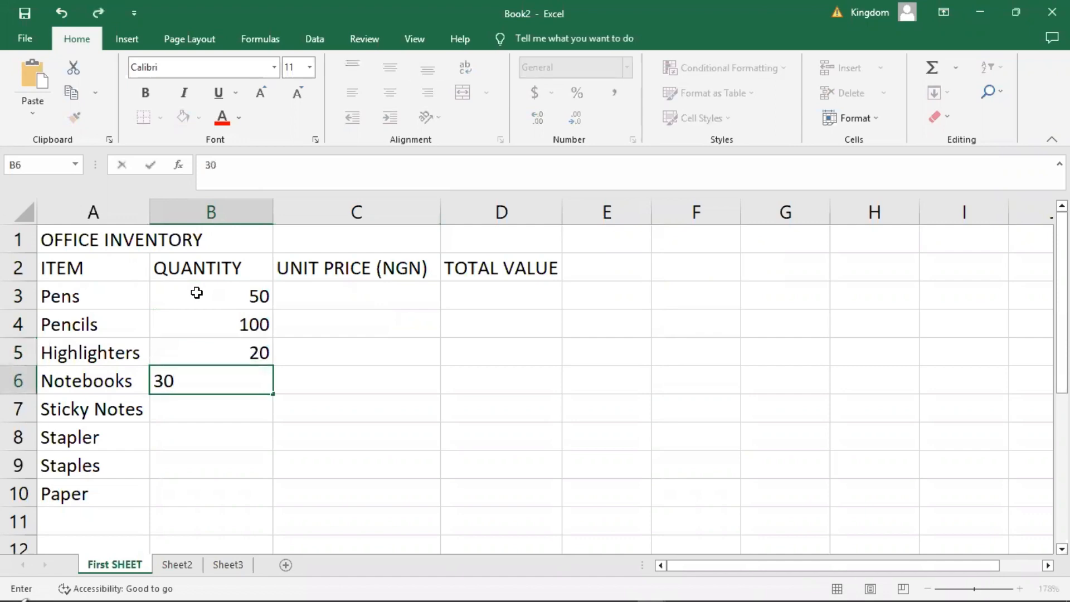
pyautogui.press('Return')
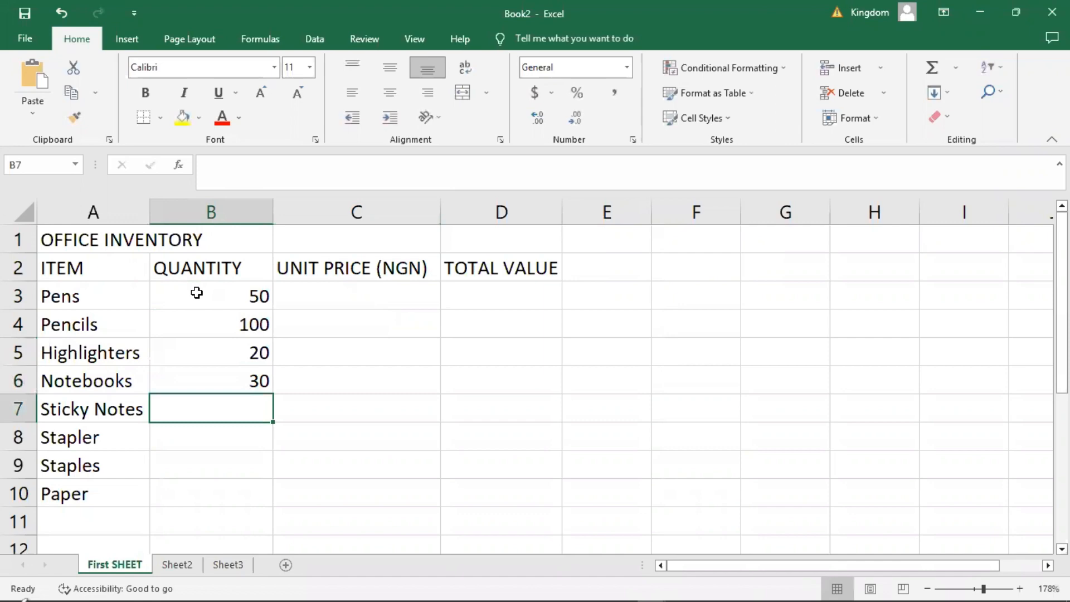
pyautogui.write('100')
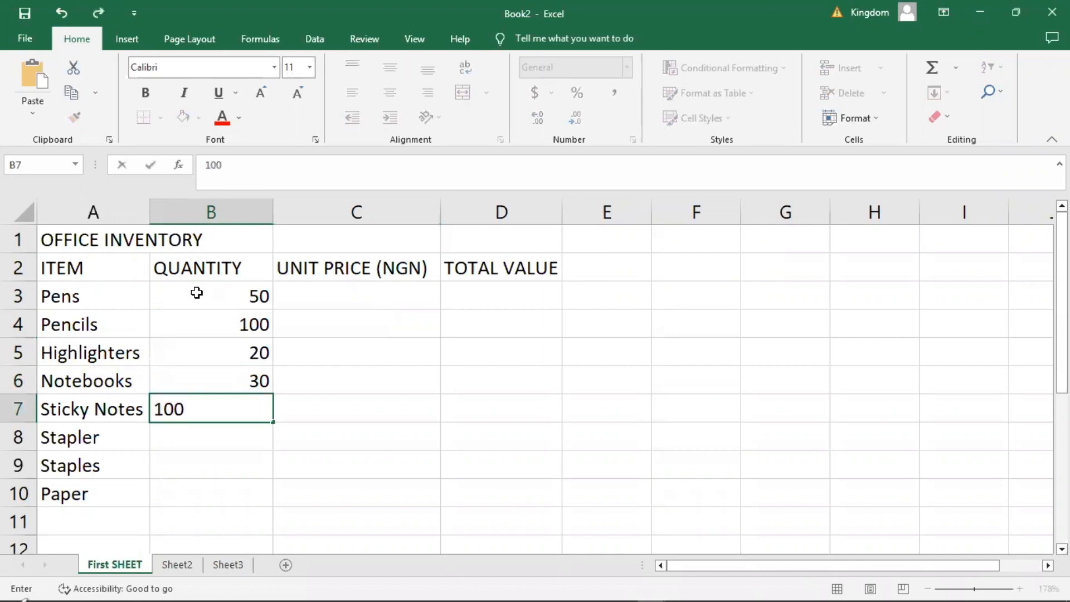
pyautogui.press('Return')
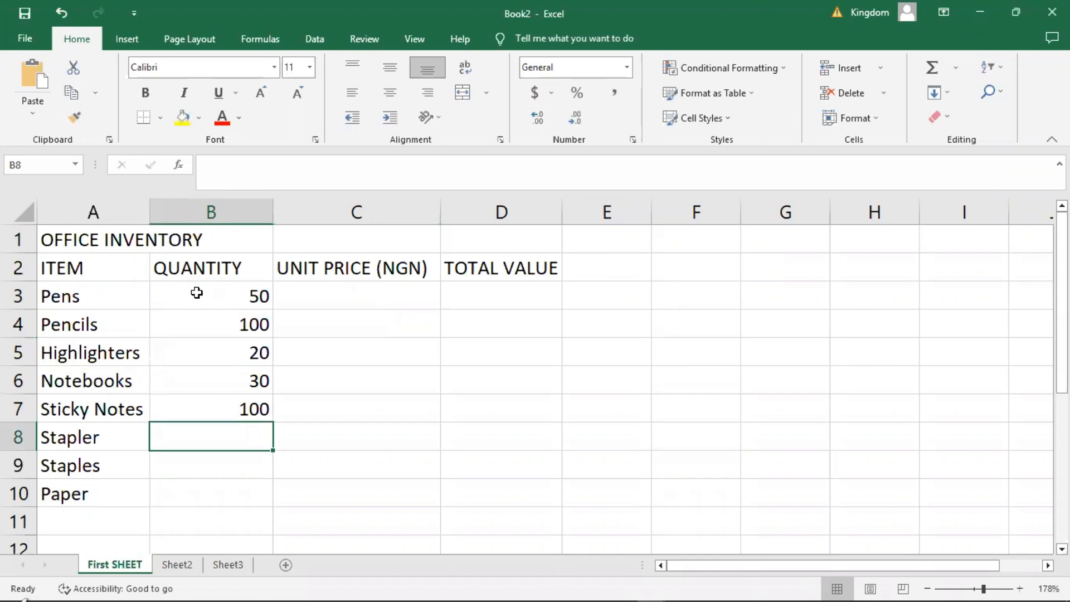
pyautogui.write('5')
pyautogui.press('Return')
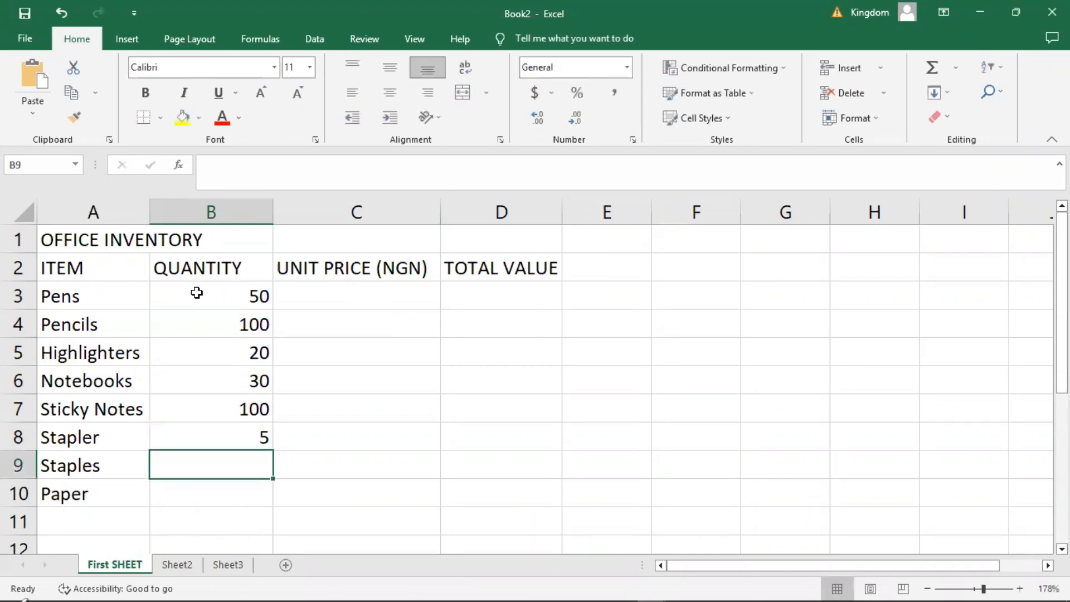
# Enter 5000 as the quantity of Staples in cell B9.
pyautogui.write('5')
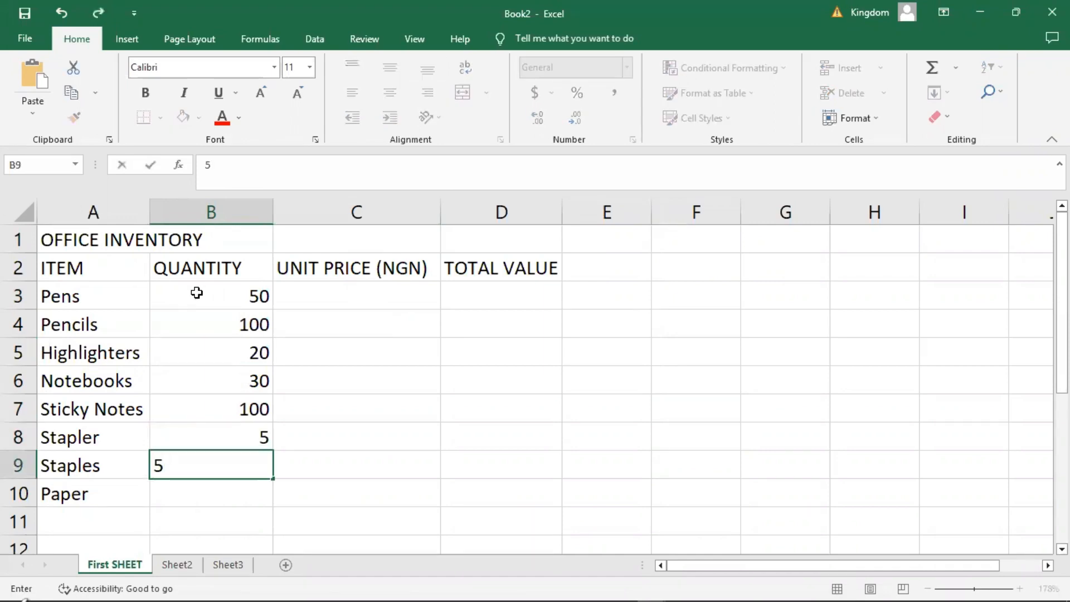
pyautogui.write('000')
pyautogui.press('Return')
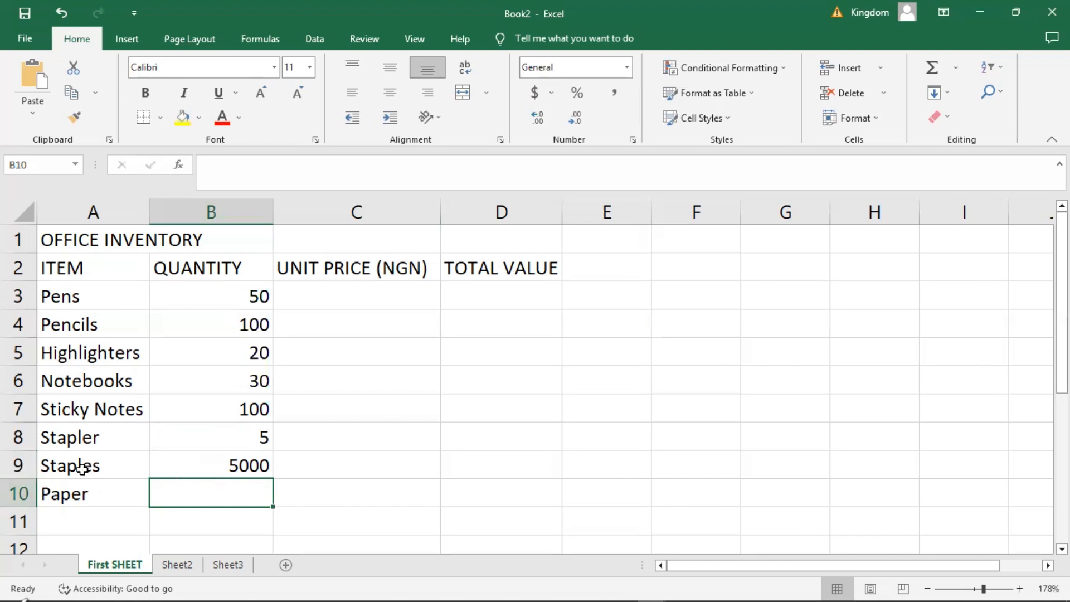
# Set the Staples quantity in B9 to 100 and enter 10 for Paper in B10.
pyautogui.click(234, 466)
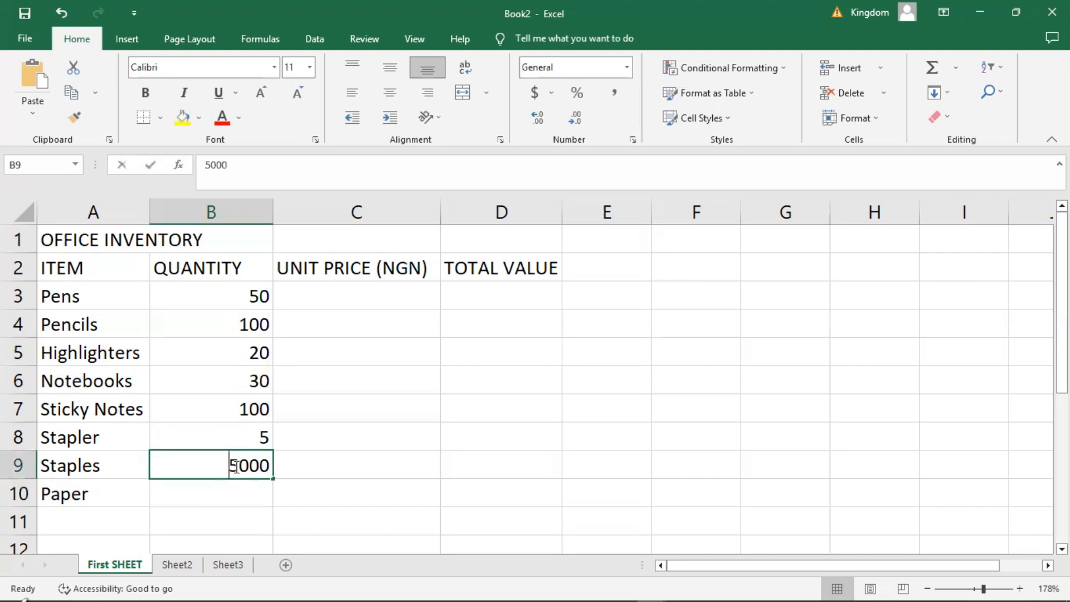
pyautogui.write('100')
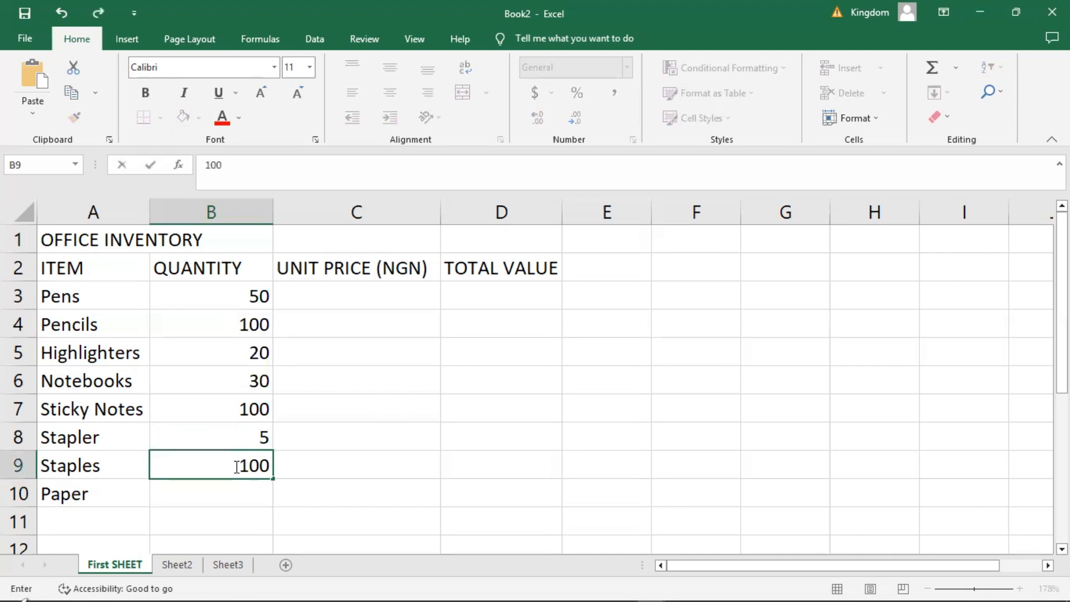
pyautogui.press('Return')
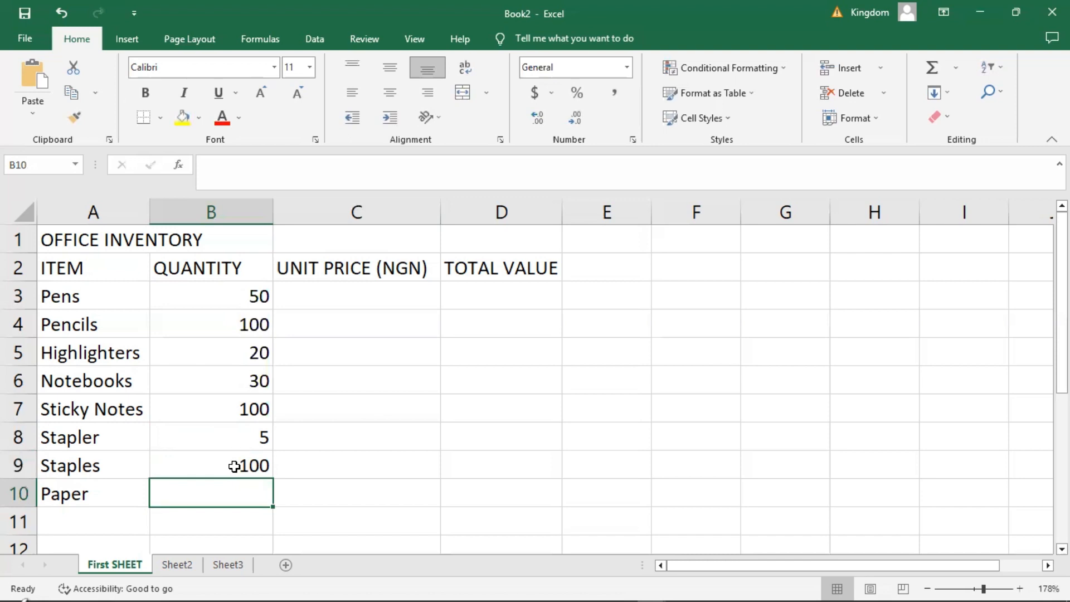
pyautogui.write('10')
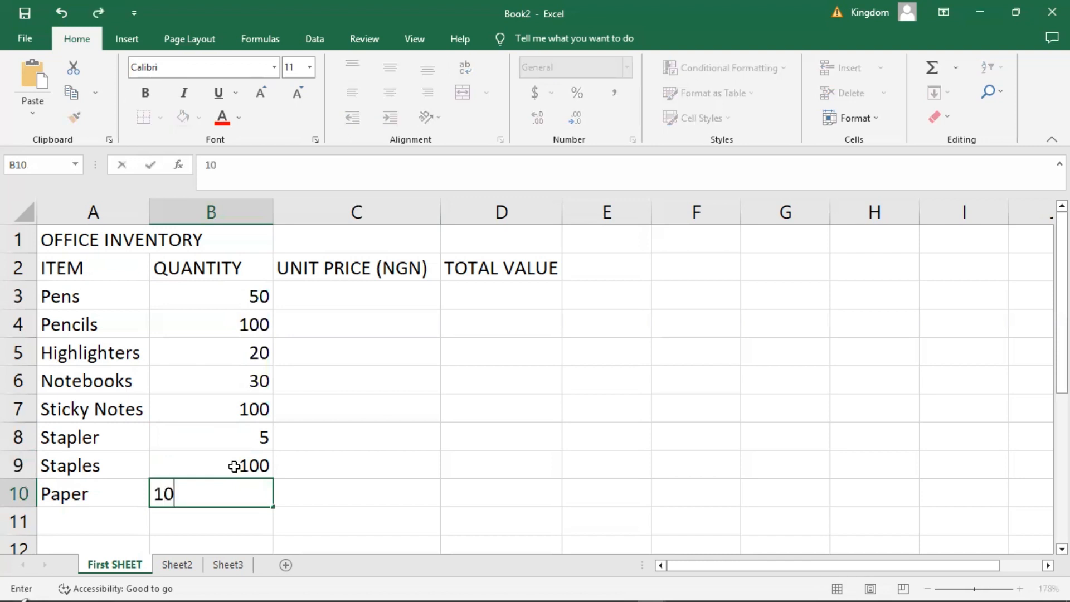
pyautogui.click(372, 432)
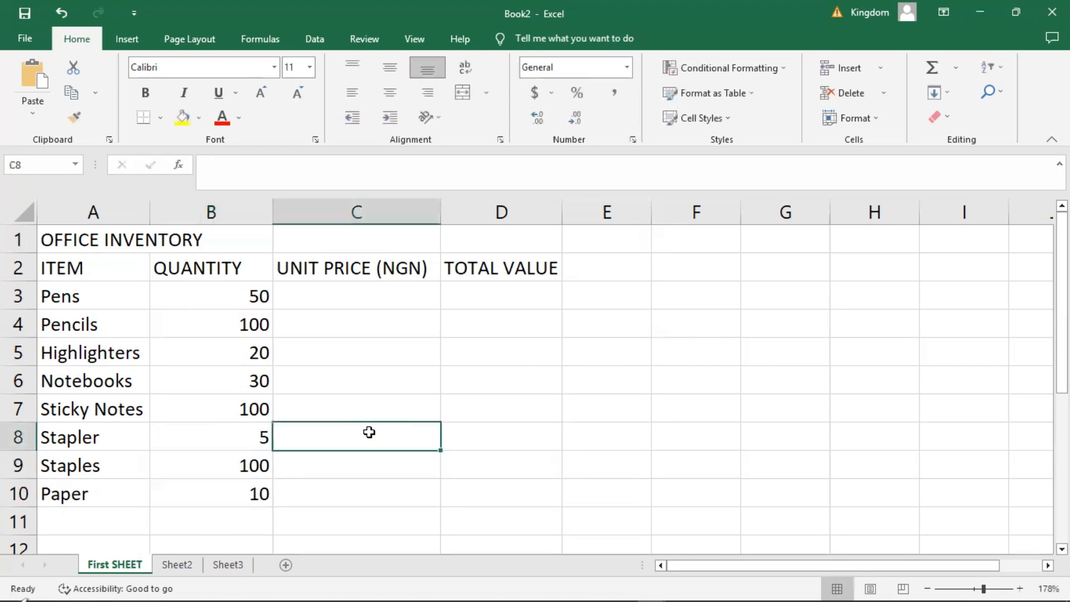
# Enter the unit prices 50 for Pens, 50 for Pencils and 150 for Highlighters in cells C3 to C5.
pyautogui.click(320, 284)
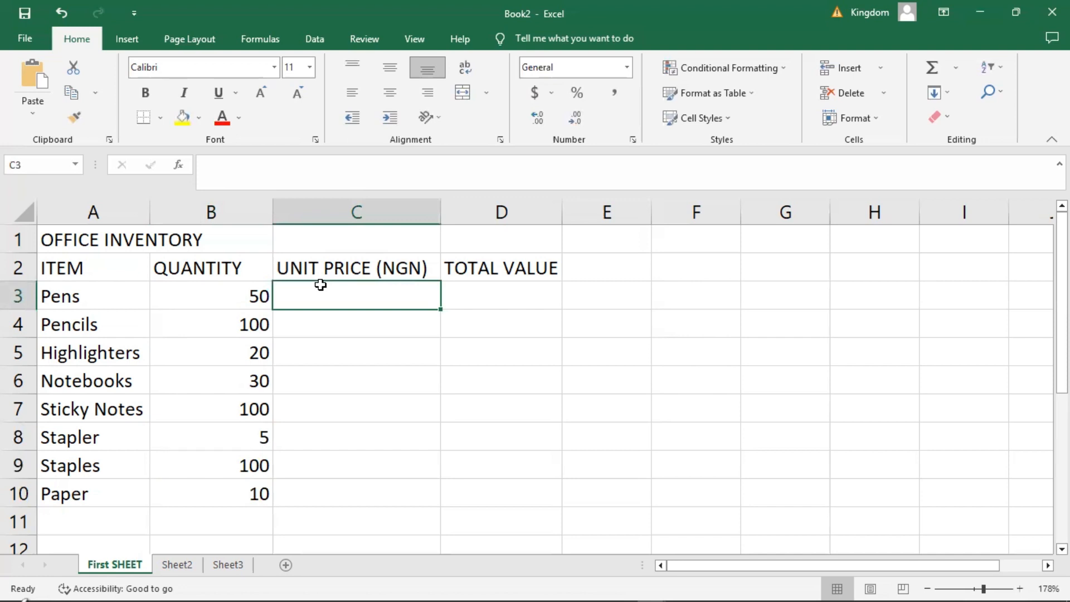
pyautogui.write('50')
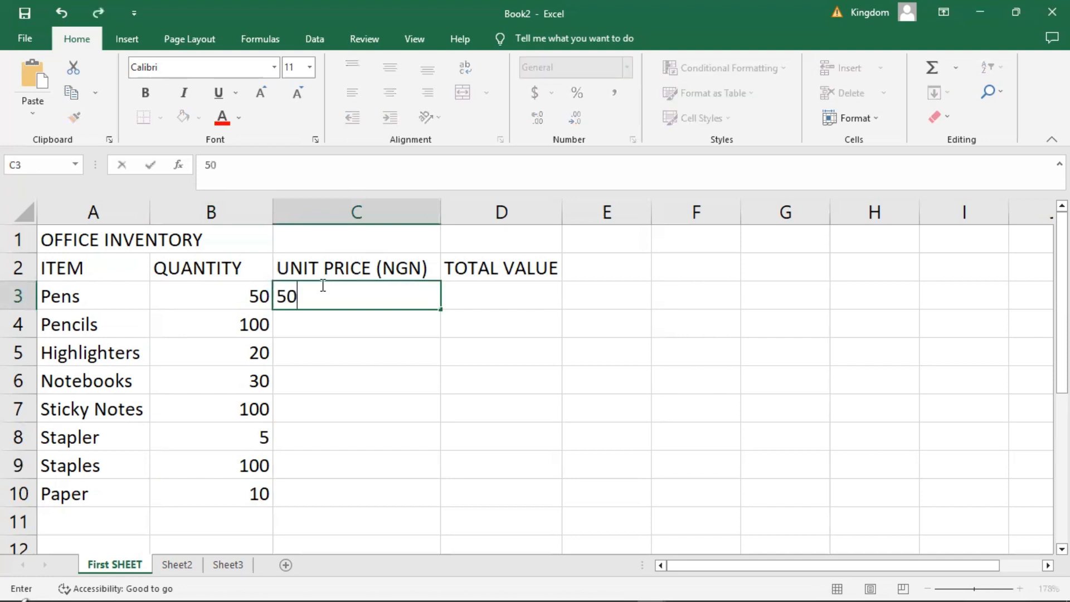
pyautogui.press('Return')
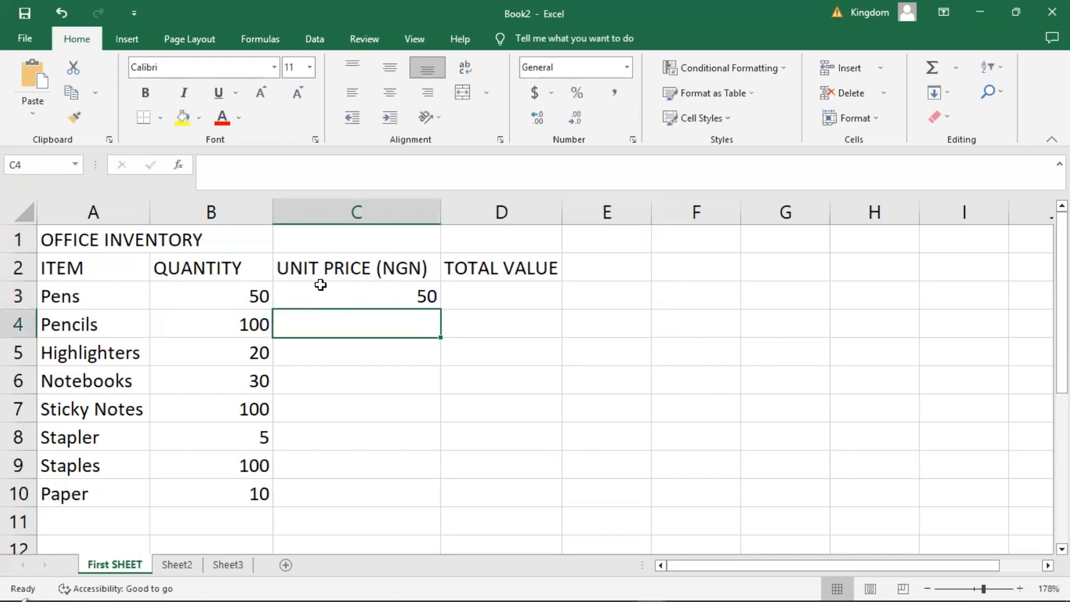
pyautogui.write('50')
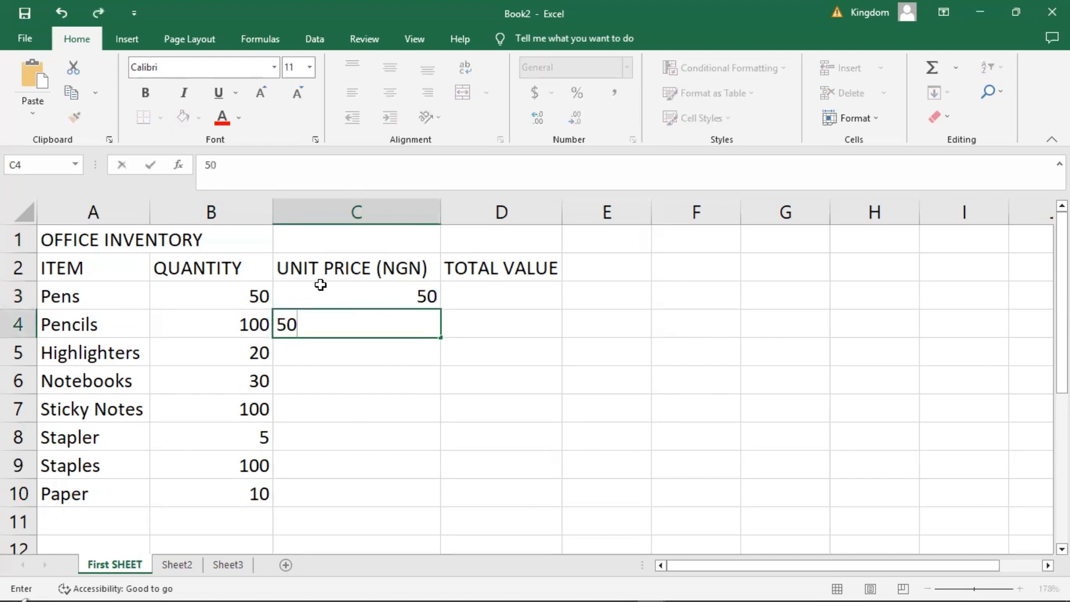
pyautogui.press('Return')
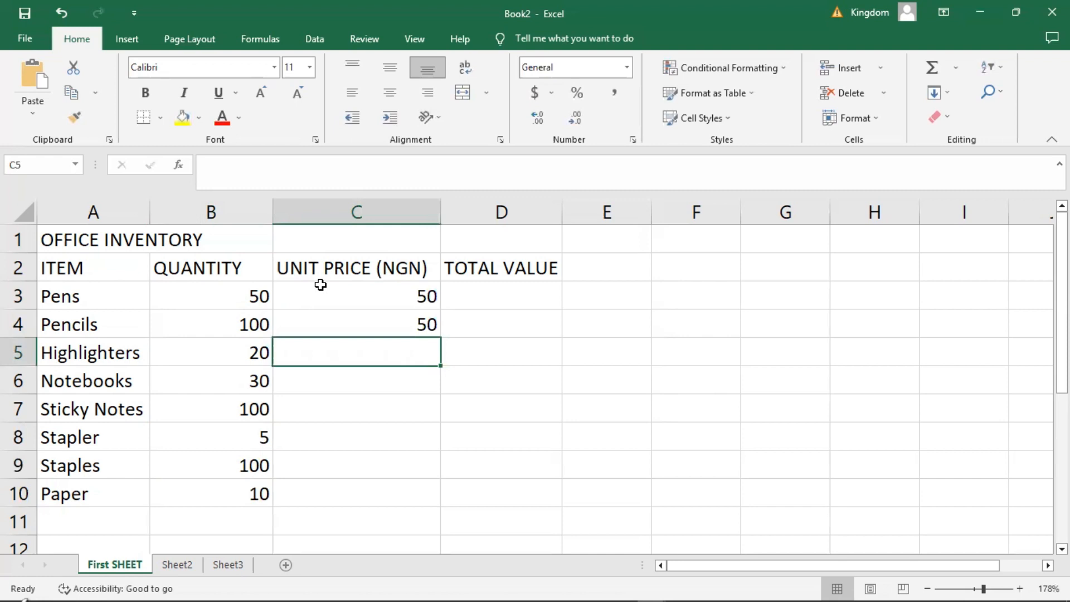
pyautogui.write('150')
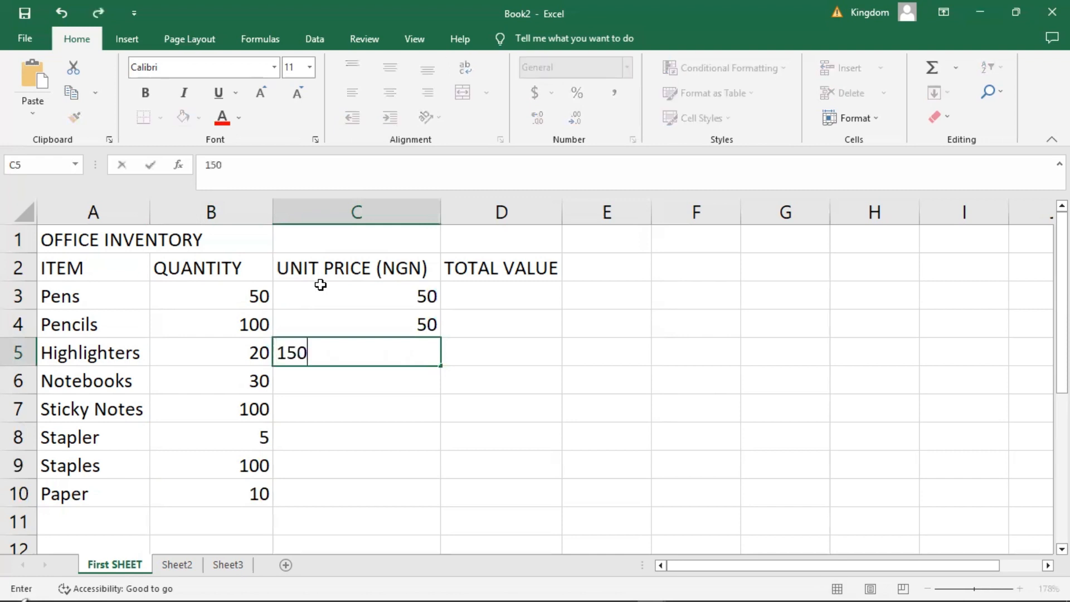
pyautogui.press('Return')
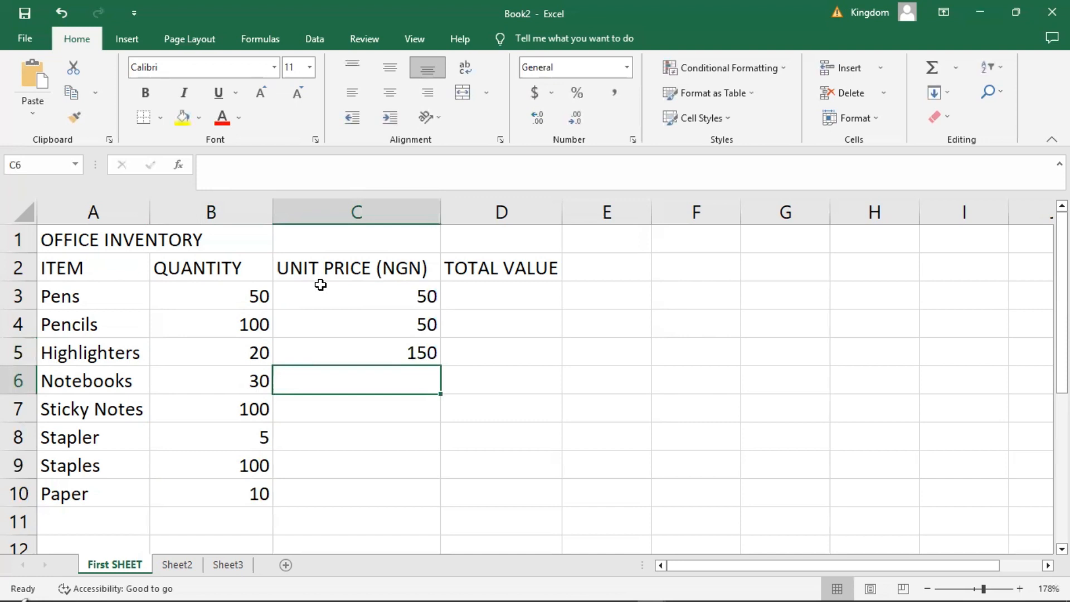
# Enter the unit prices 500 for Notebooks and 10 for Sticky Notes in cells C6 and C7.
pyautogui.write('500')
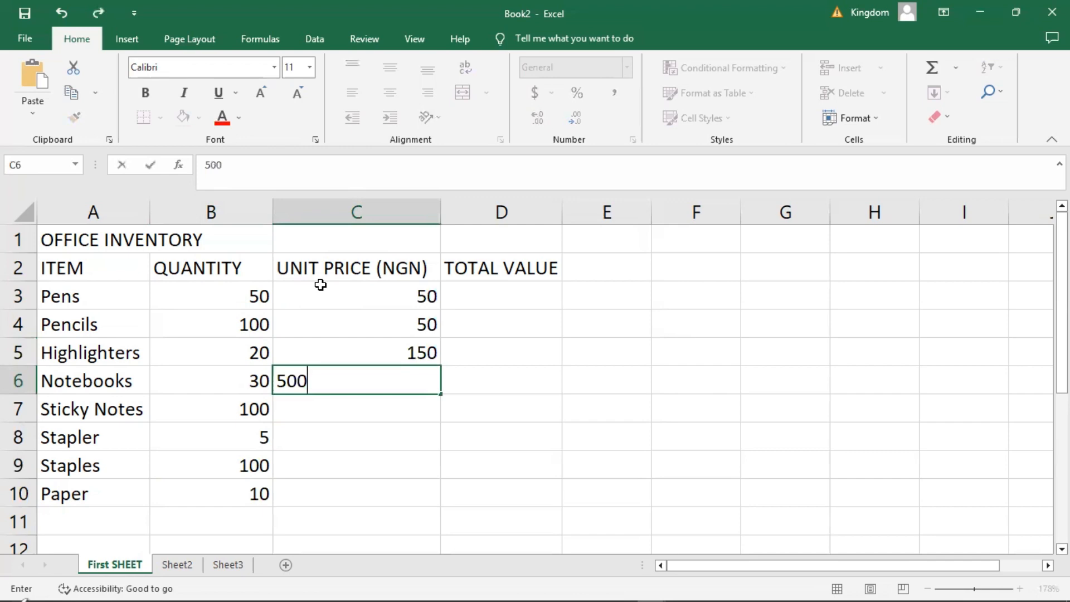
pyautogui.press('Return')
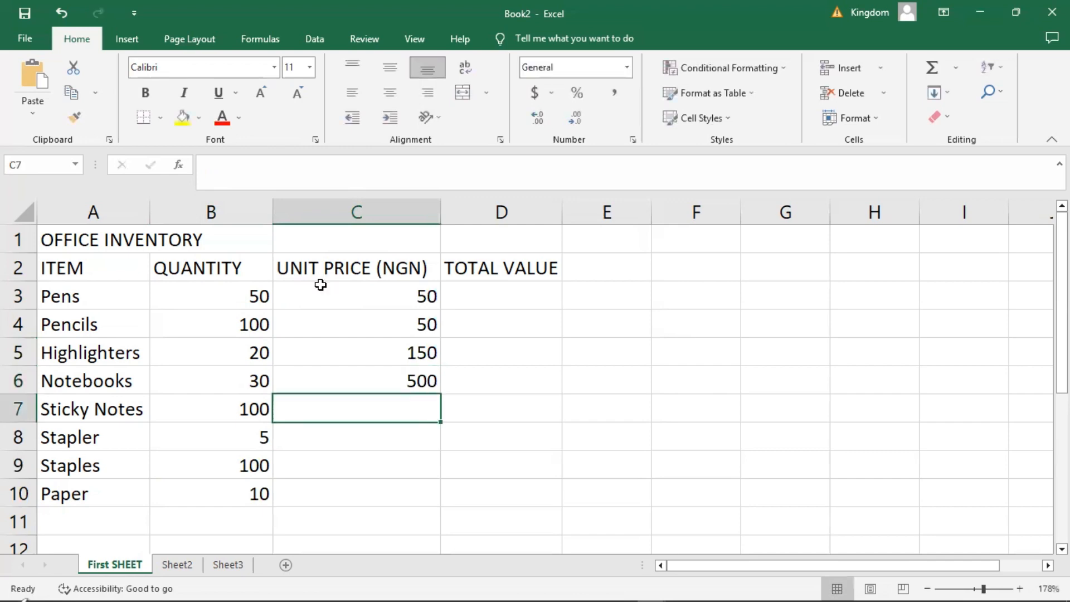
pyautogui.write('20')
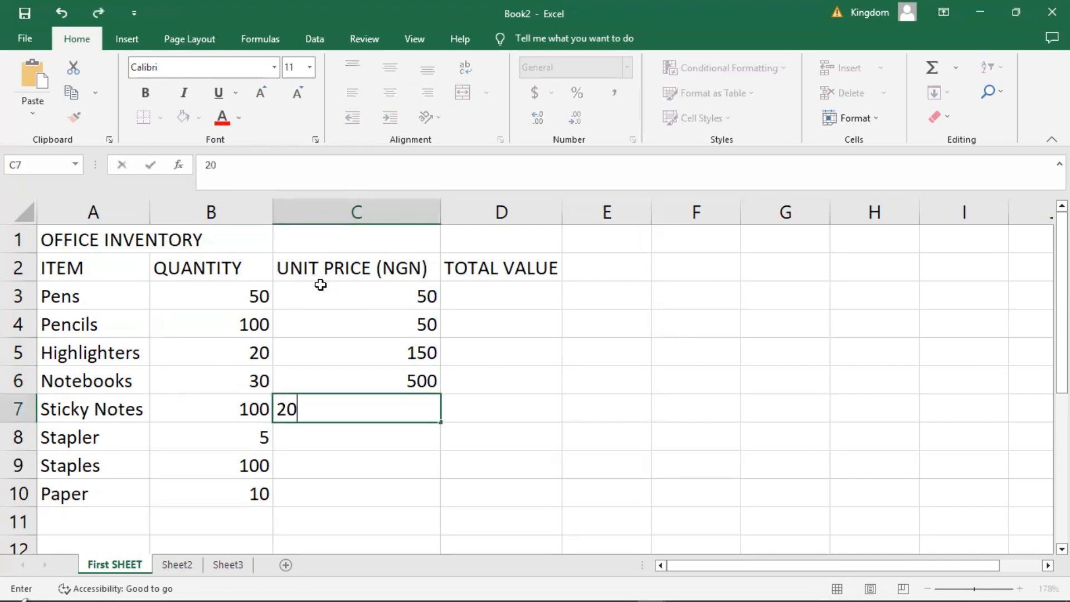
pyautogui.press('BackSpace')
pyautogui.press('BackSpace')
pyautogui.write('10')
pyautogui.press('Return')
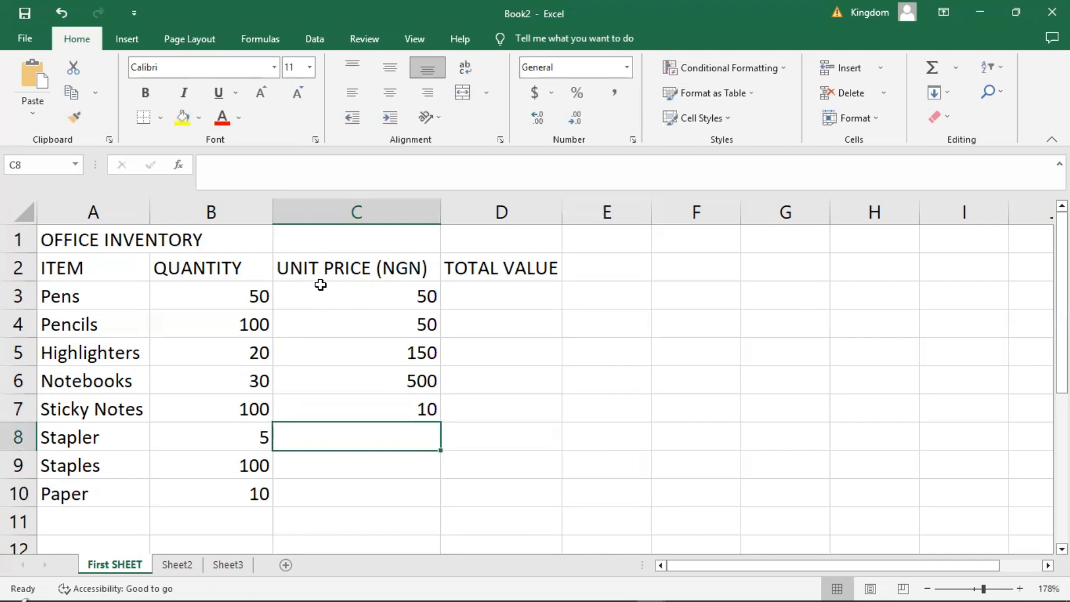
# Enter the unit prices 1000 for Stapler, 100 for Staples and 4500 for Paper in cells C8 to C10.
pyautogui.write('100')
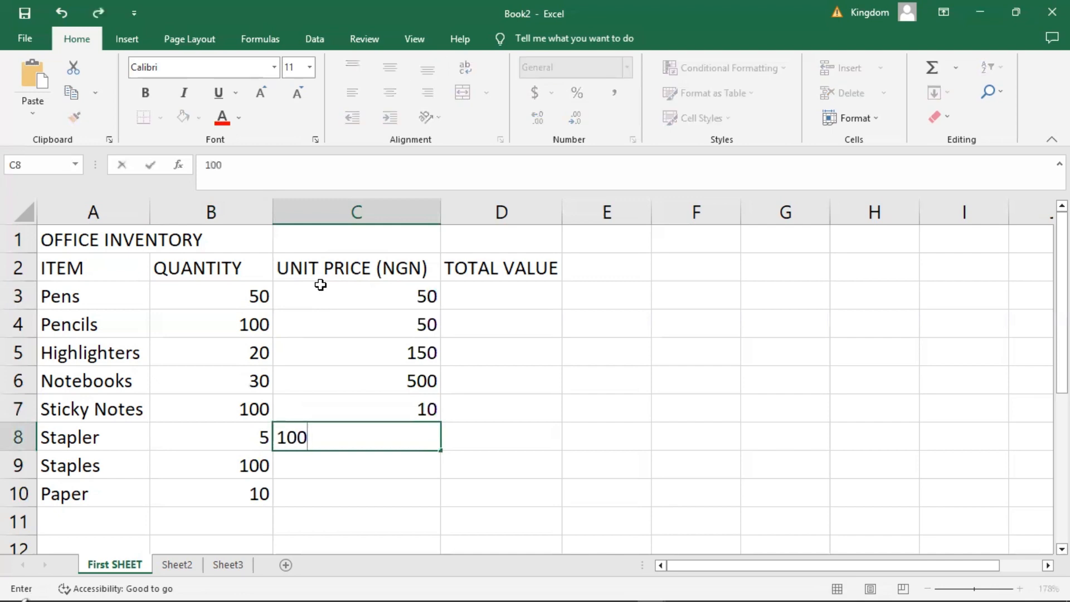
pyautogui.write('0')
pyautogui.press('Return')
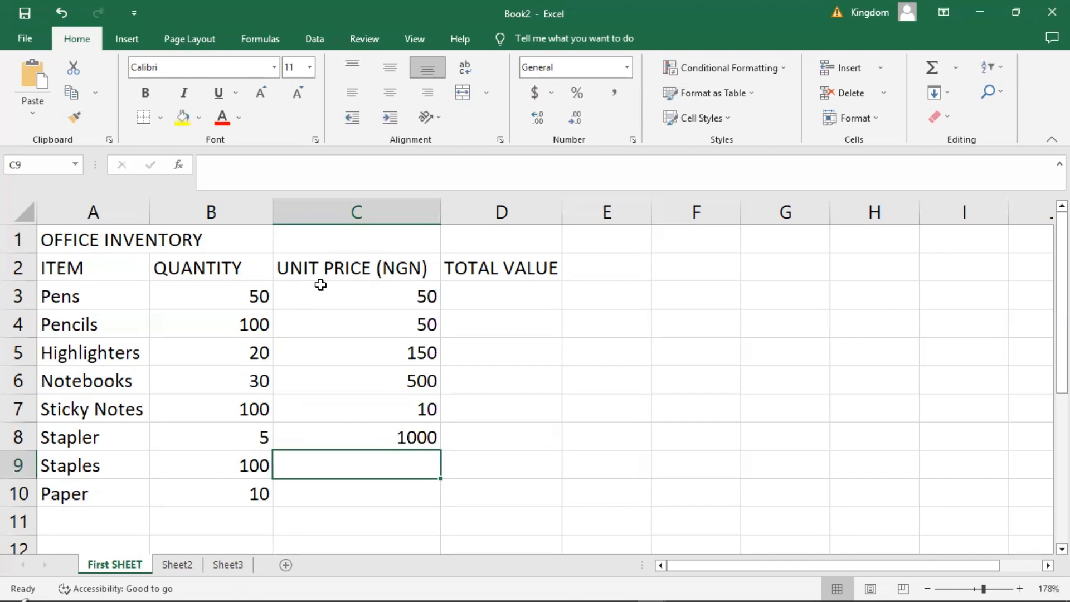
pyautogui.write('100')
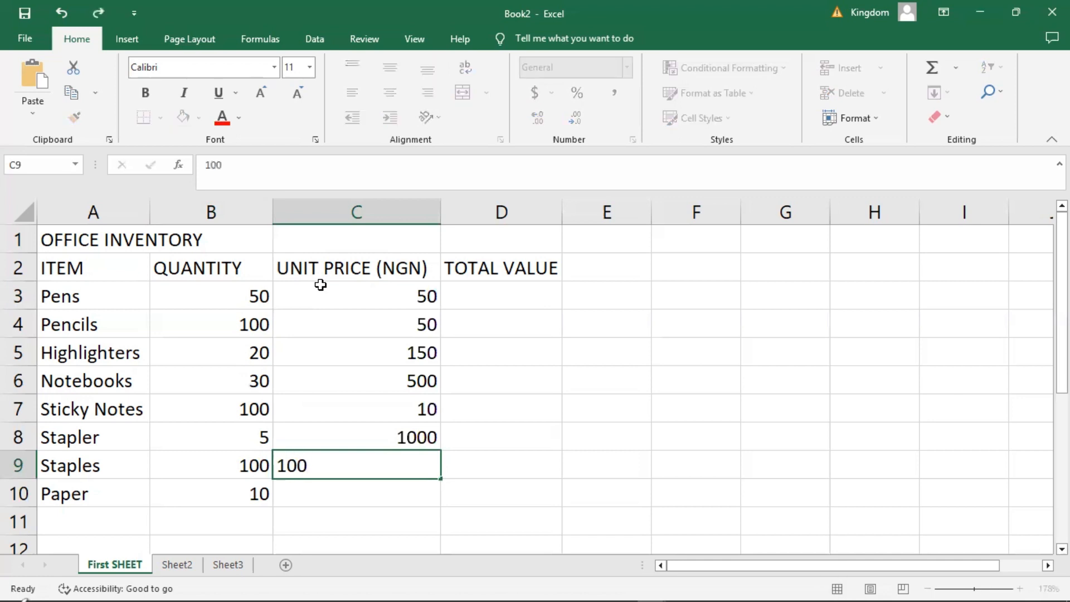
pyautogui.press('Return')
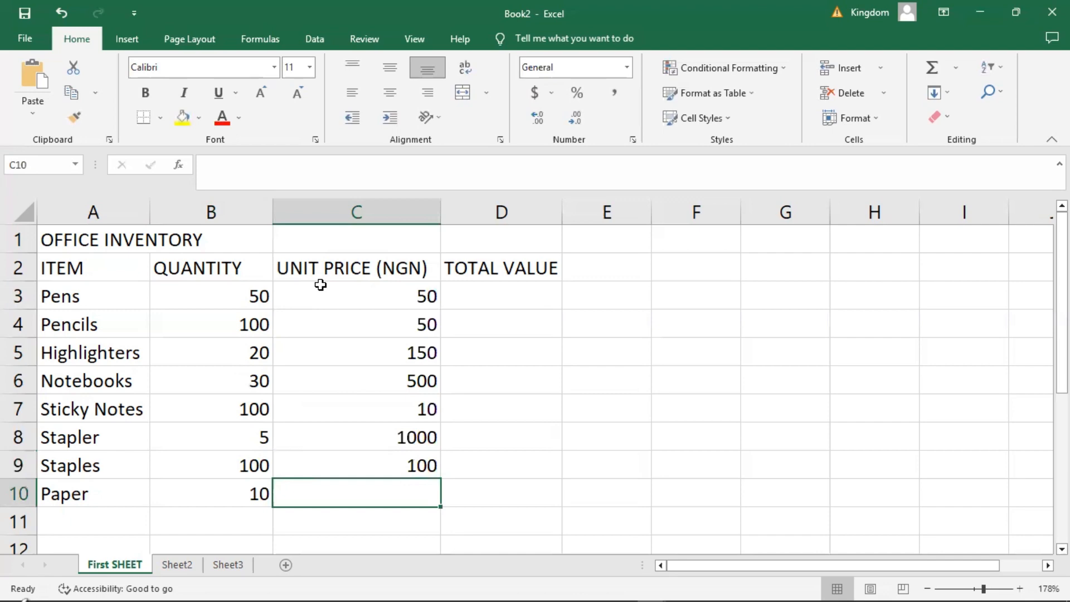
pyautogui.write('4500')
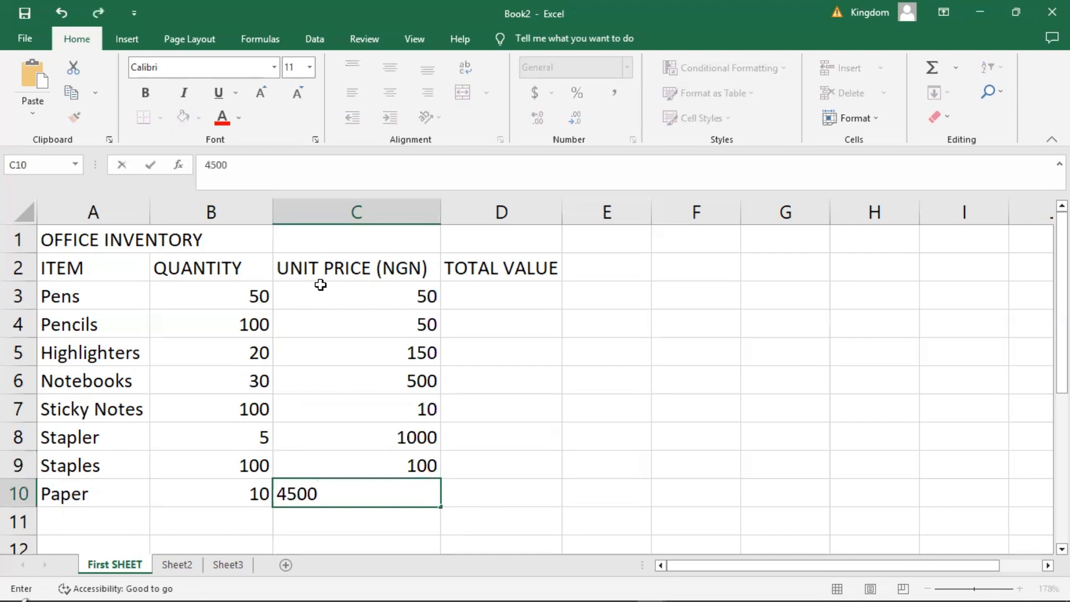
pyautogui.press('Return')
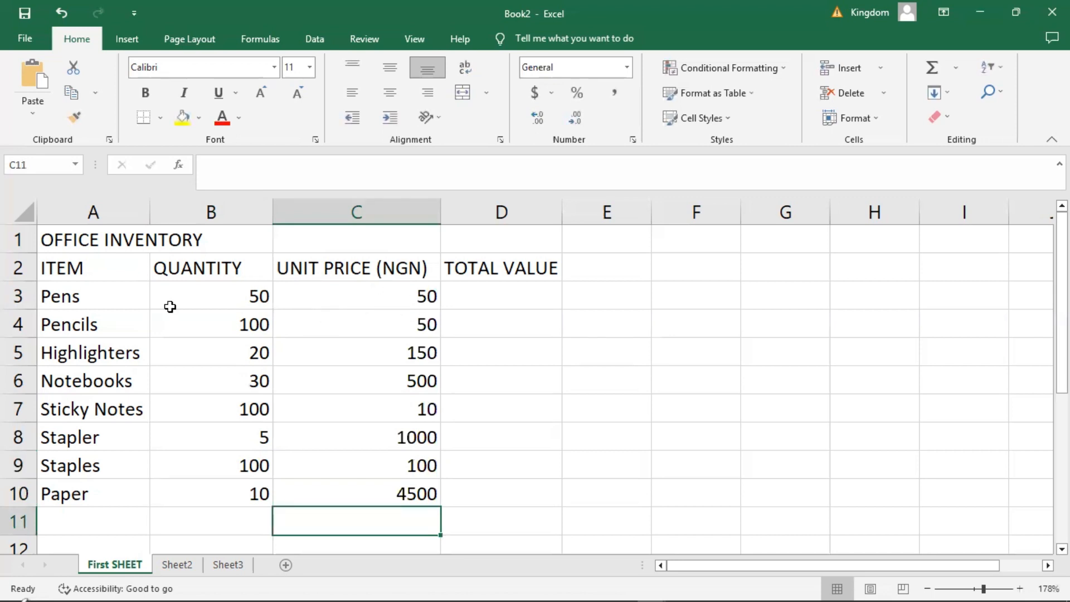
pyautogui.click(408, 304)
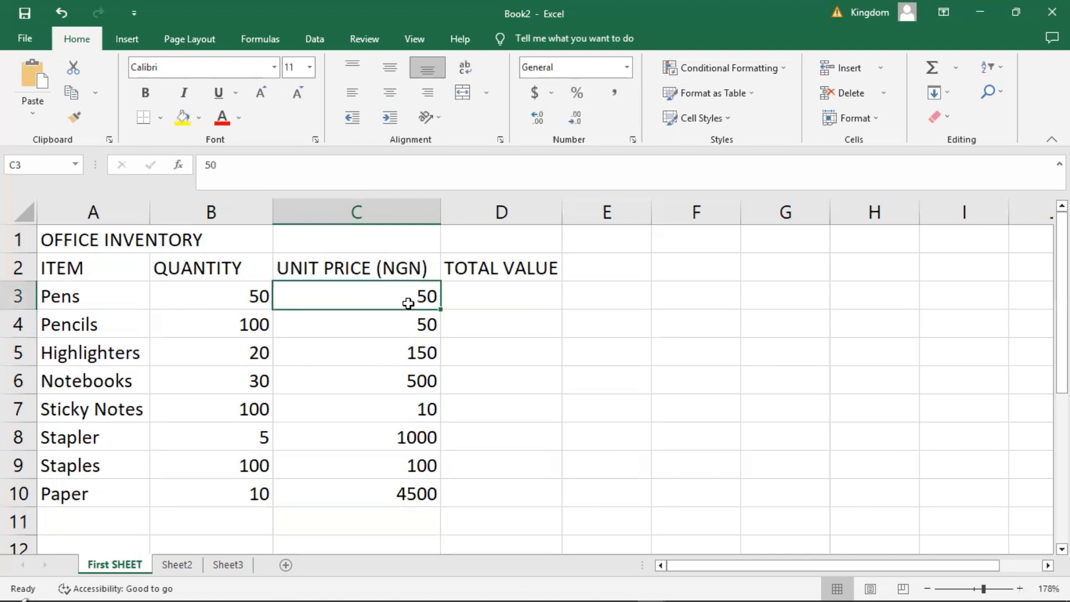
pyautogui.press('Down')
pyautogui.press('Down')
pyautogui.press('Down')
pyautogui.press('Down')
pyautogui.press('Down')
pyautogui.press('Down')
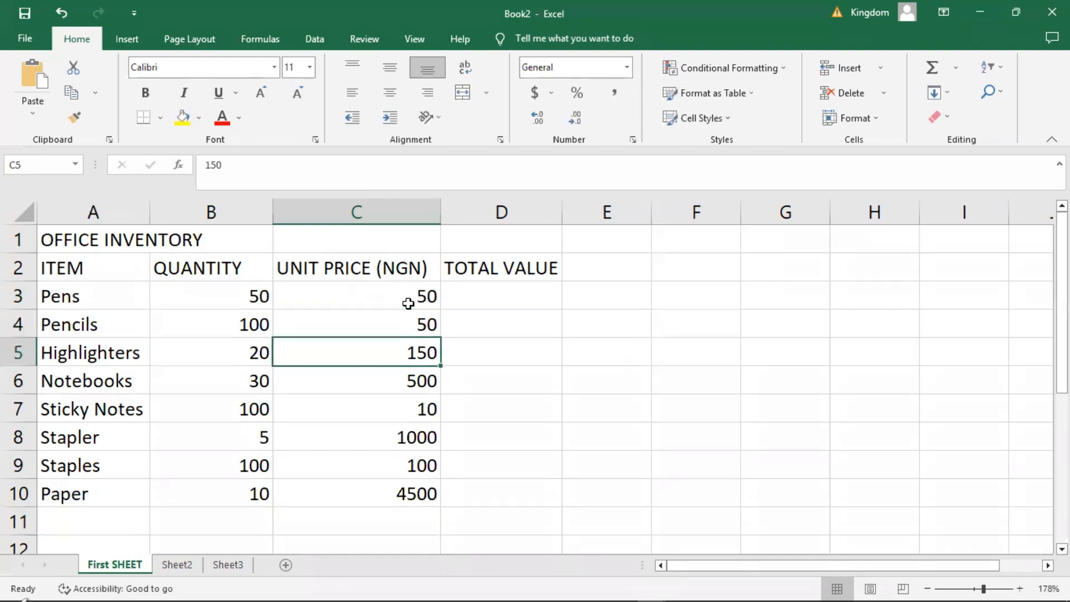
pyautogui.press('Down')
pyautogui.press('Down')
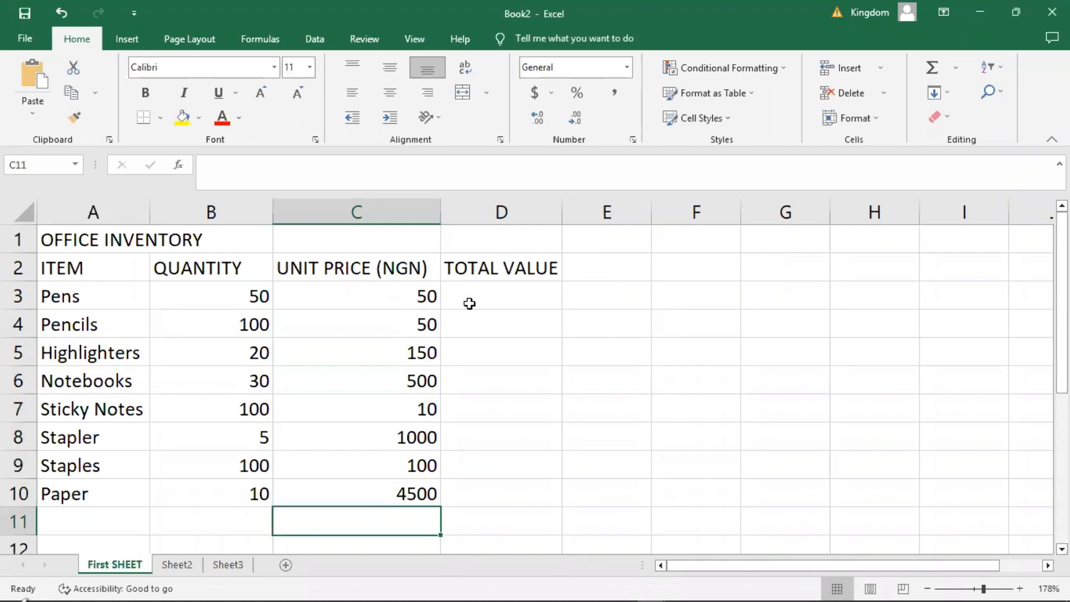
pyautogui.click(499, 297)
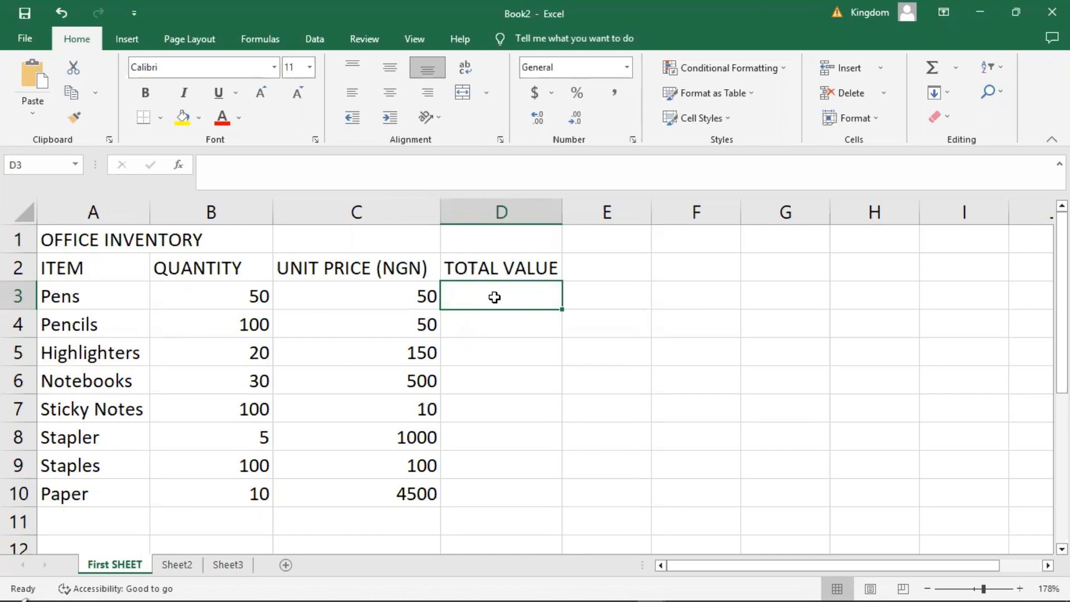
pyautogui.click(510, 348)
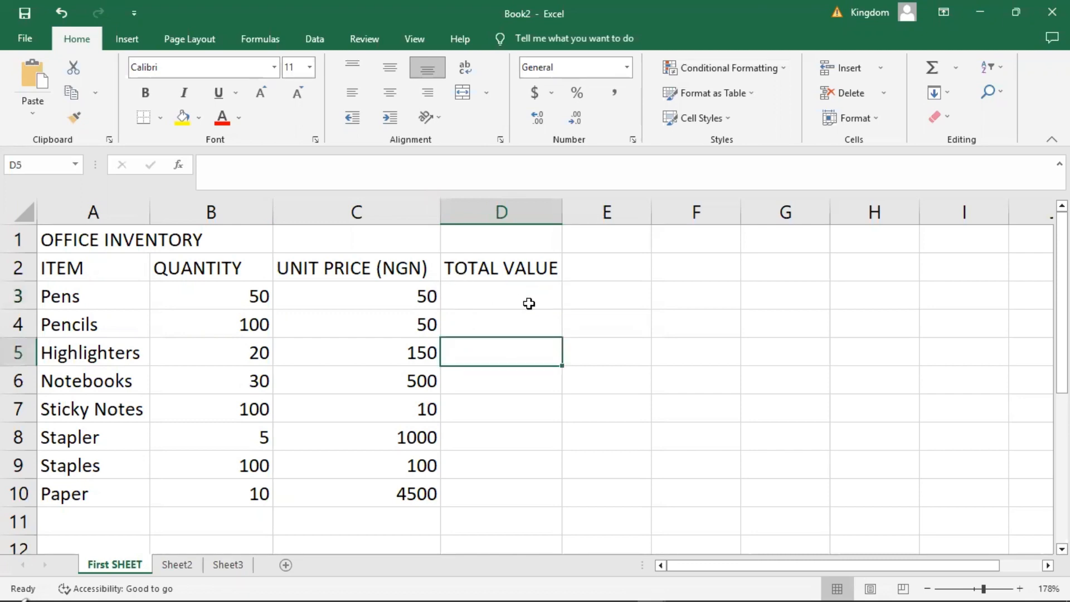
# Calculate the total value of Pens in cell D3 with the formula =B3*C3.
pyautogui.click(491, 296)
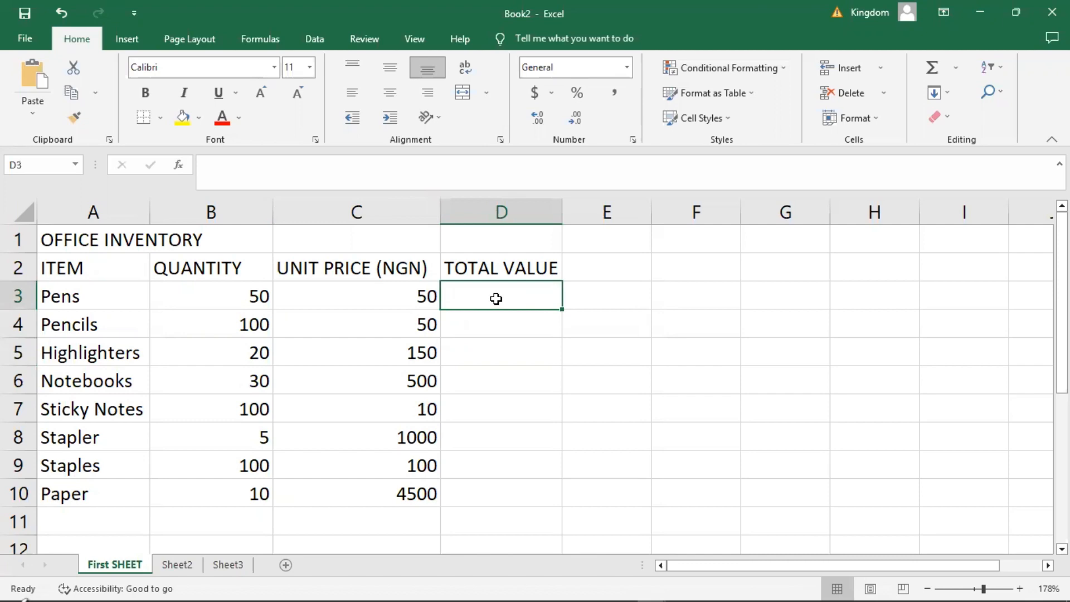
pyautogui.write('=')
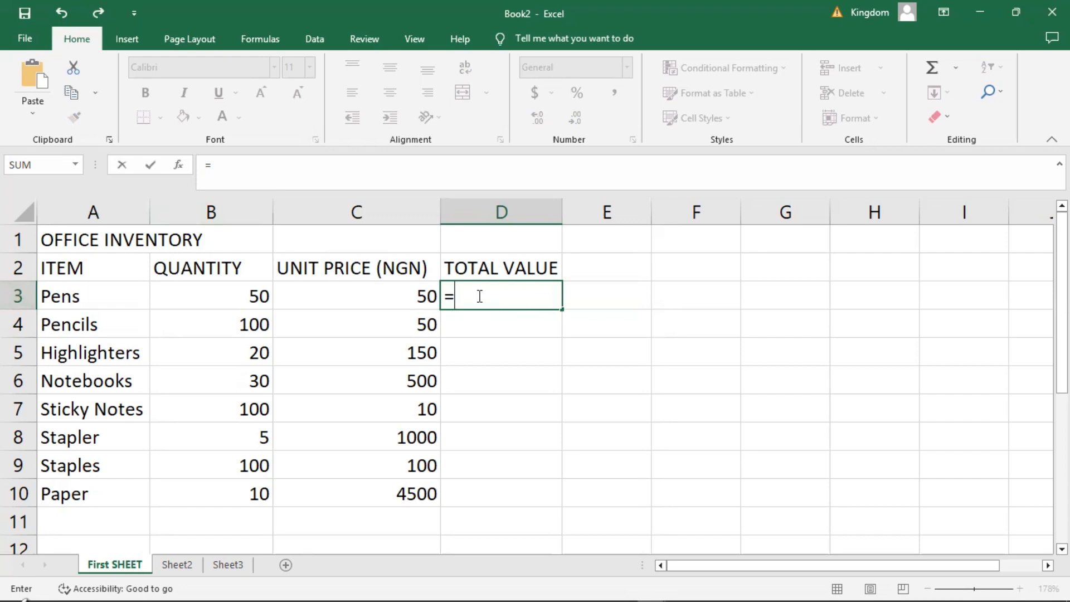
pyautogui.write('B')
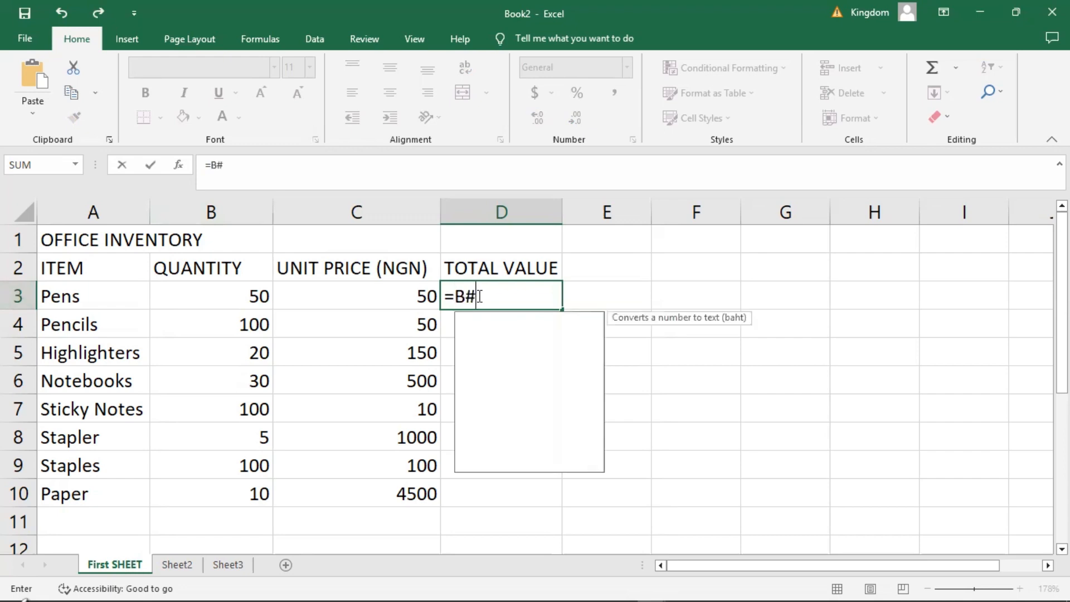
pyautogui.write('3')
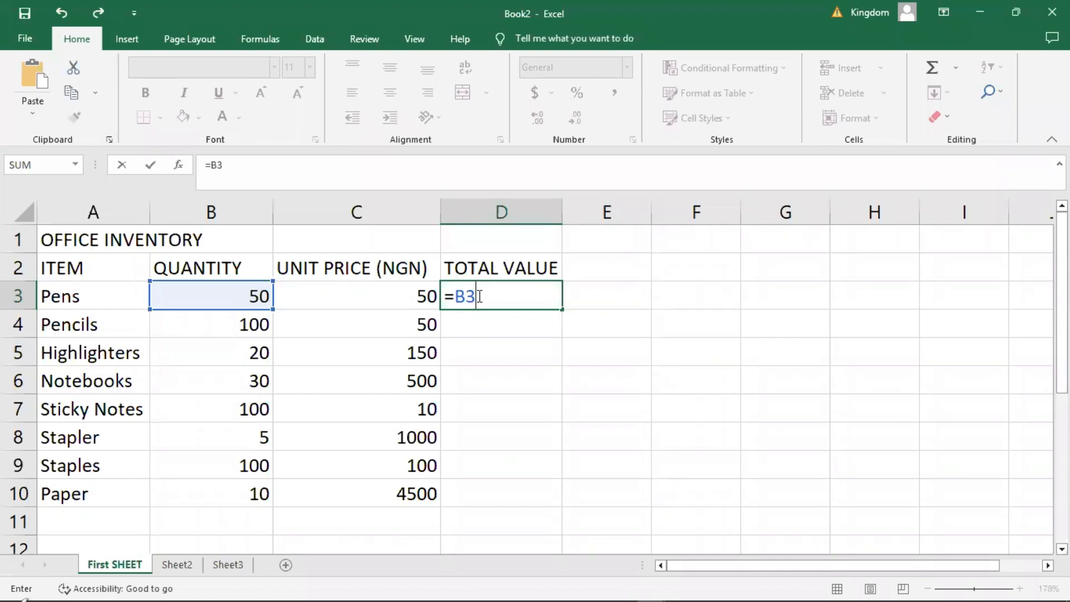
pyautogui.write('*')
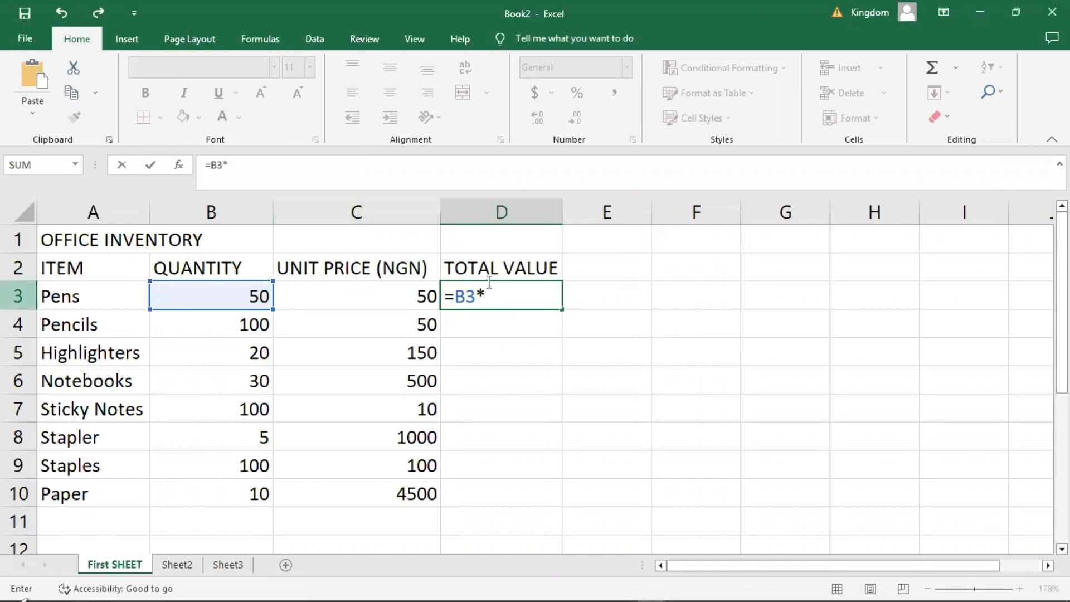
pyautogui.write('C')
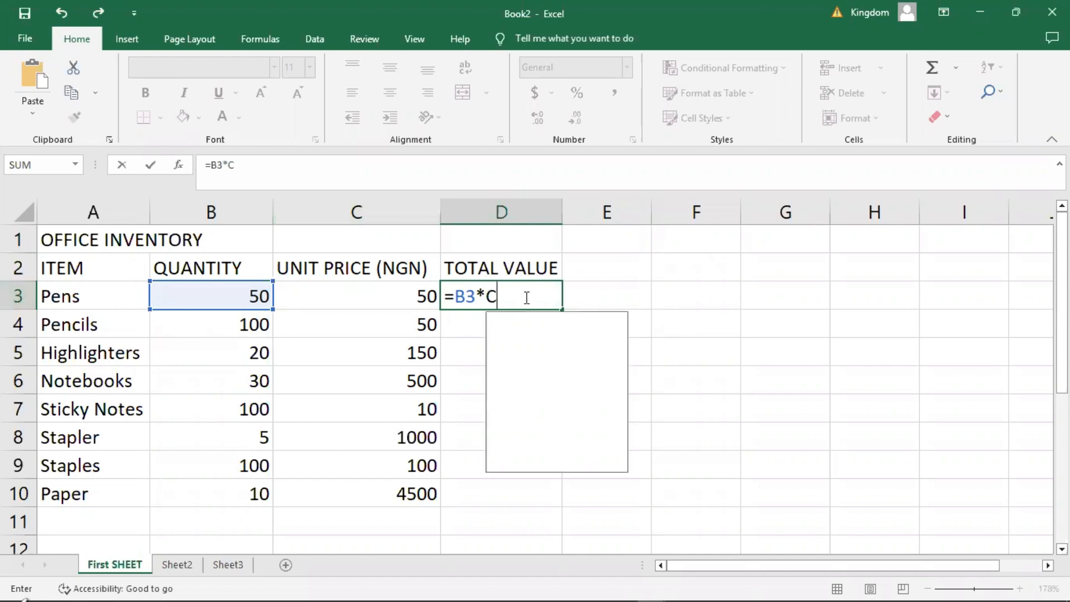
pyautogui.write('3')
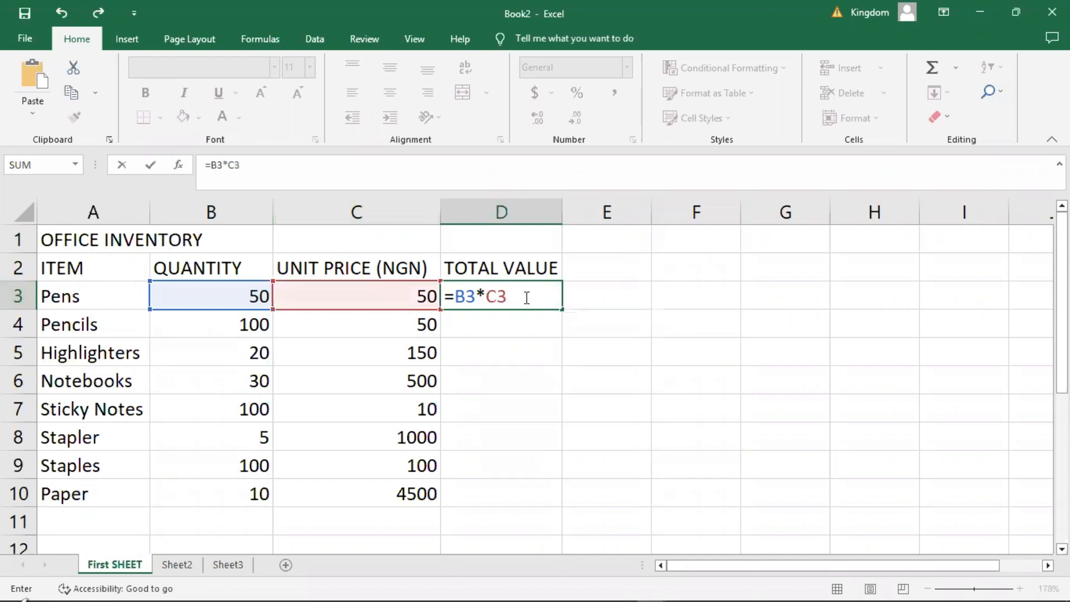
pyautogui.press('Return')
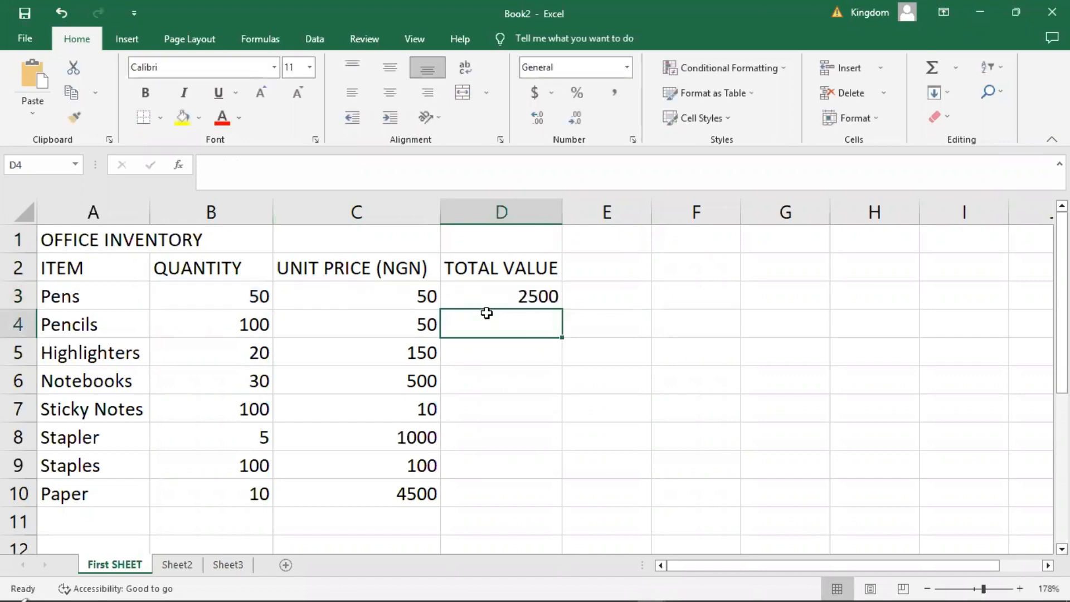
pyautogui.click(528, 288)
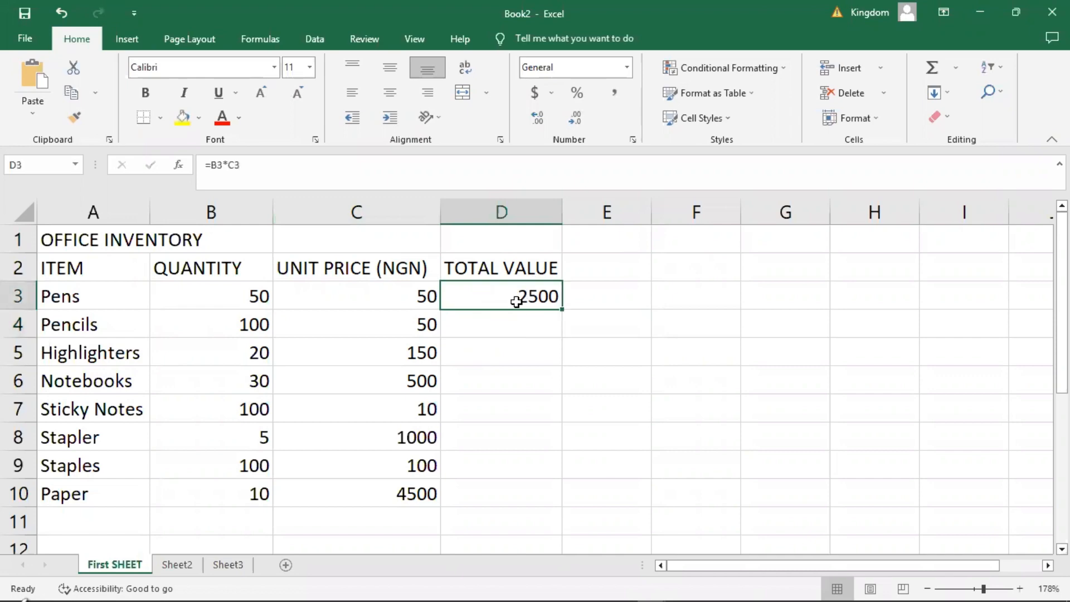
pyautogui.click(483, 319)
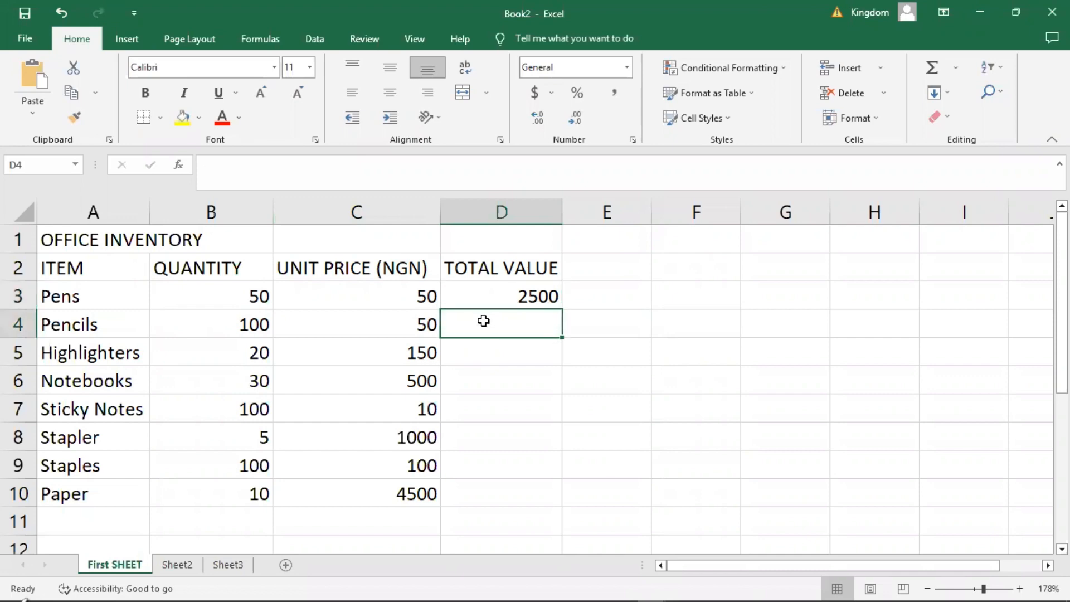
# Try filling the total value formula from D3 down to D10, and undo the fill.
pyautogui.click(493, 298)
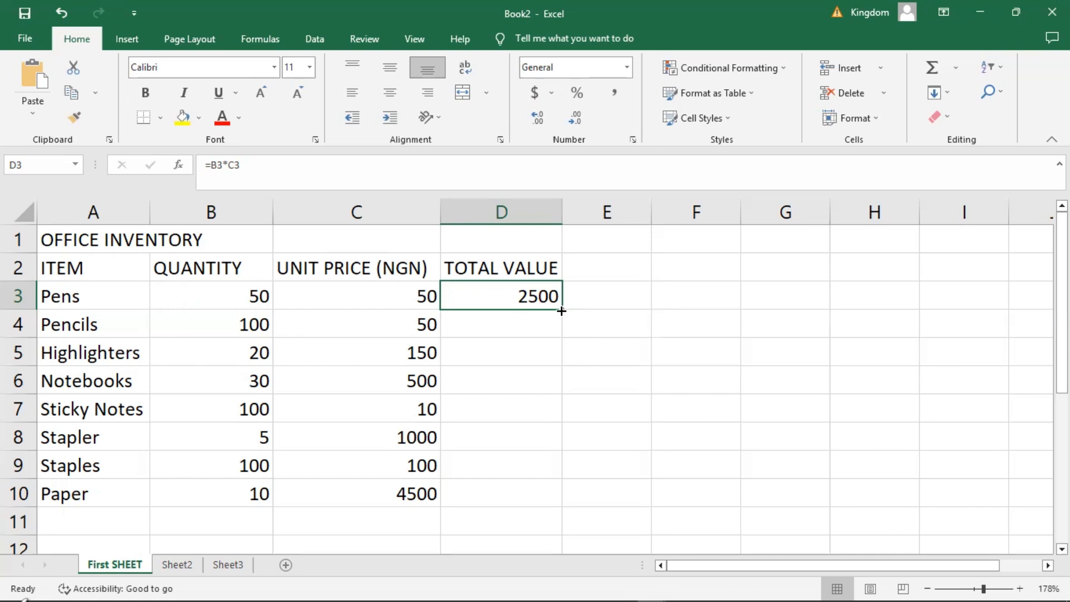
pyautogui.moveTo(561, 311); pyautogui.dragTo(544, 499)
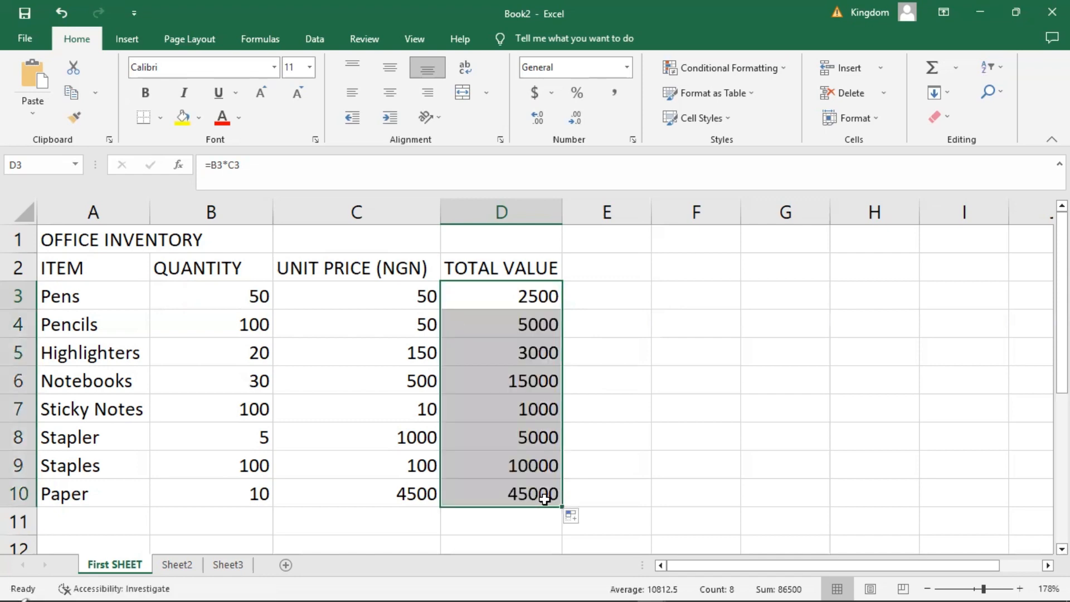
pyautogui.click(580, 466)
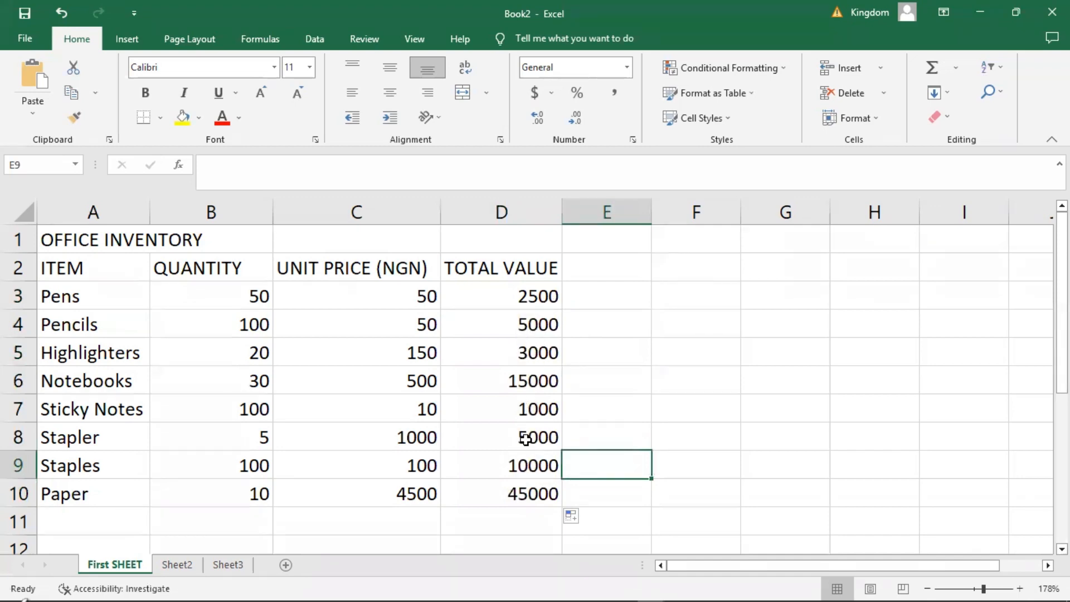
pyautogui.click(579, 425)
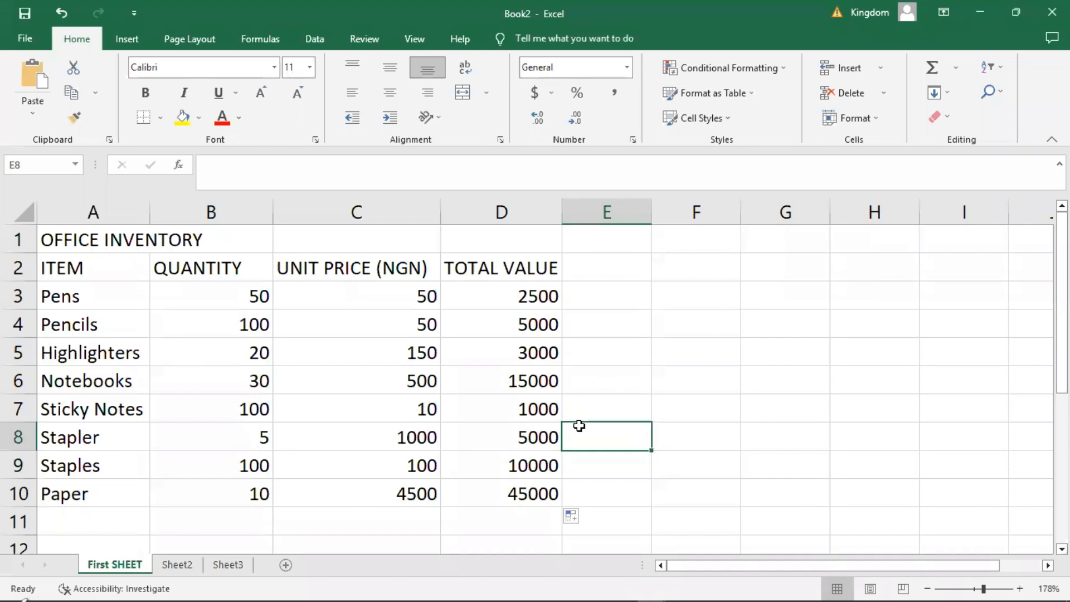
pyautogui.hotkey('ctrl', 'z')
pyautogui.click(496, 332)
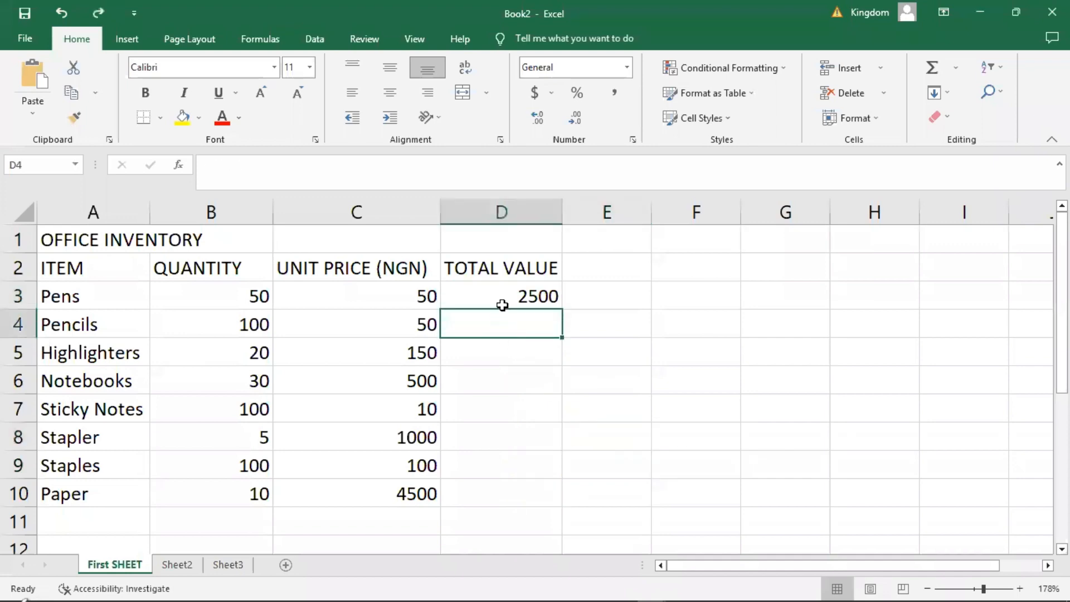
# Auto-fill the total value formula from D3 down through D10 for all remaining items.
pyautogui.click(502, 305)
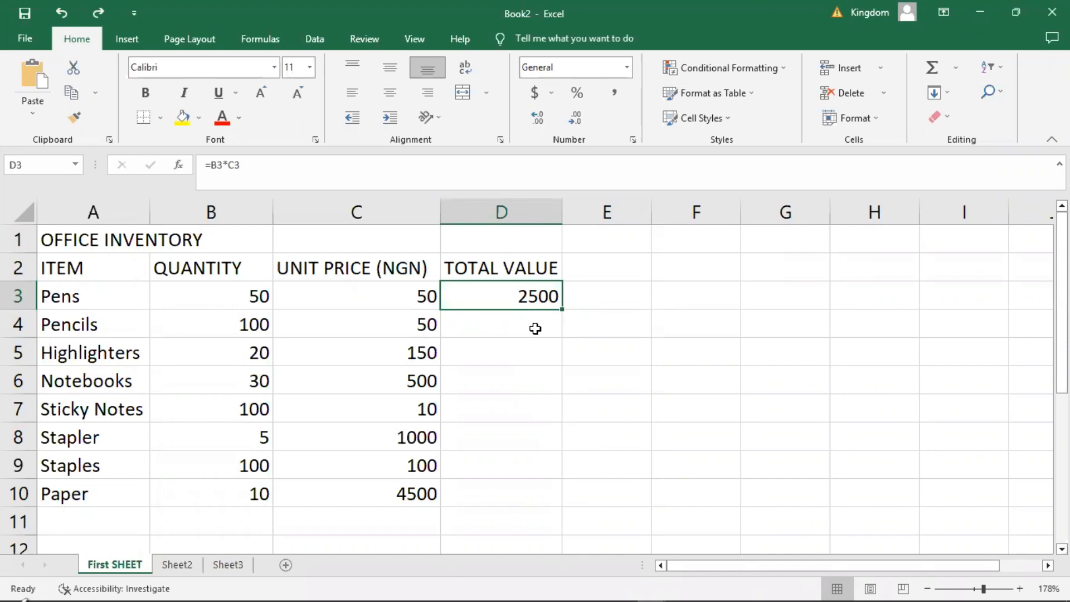
pyautogui.doubleClick(564, 309)
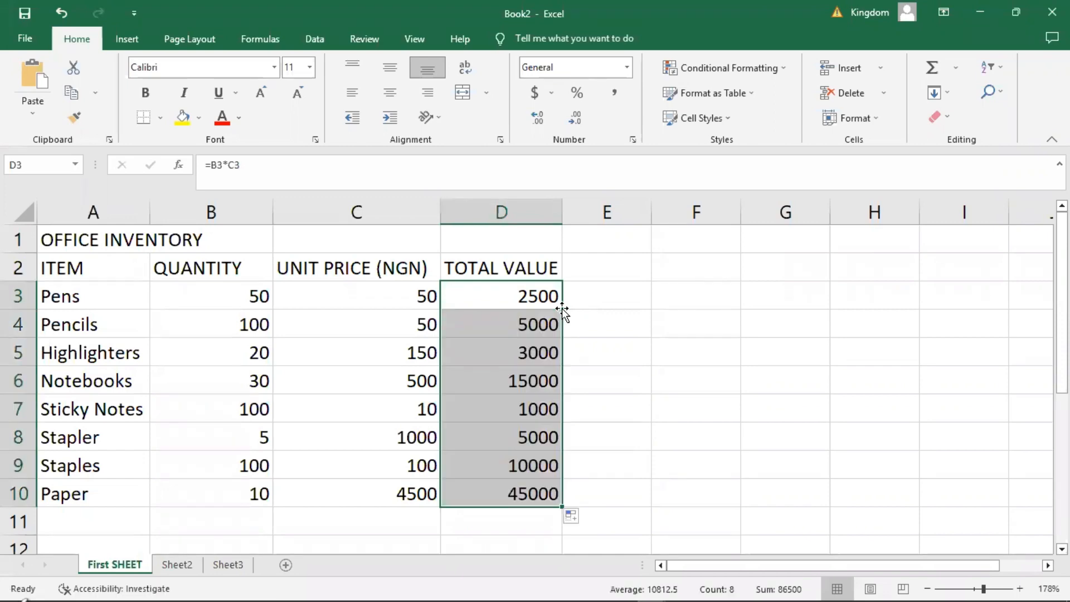
pyautogui.click(623, 336)
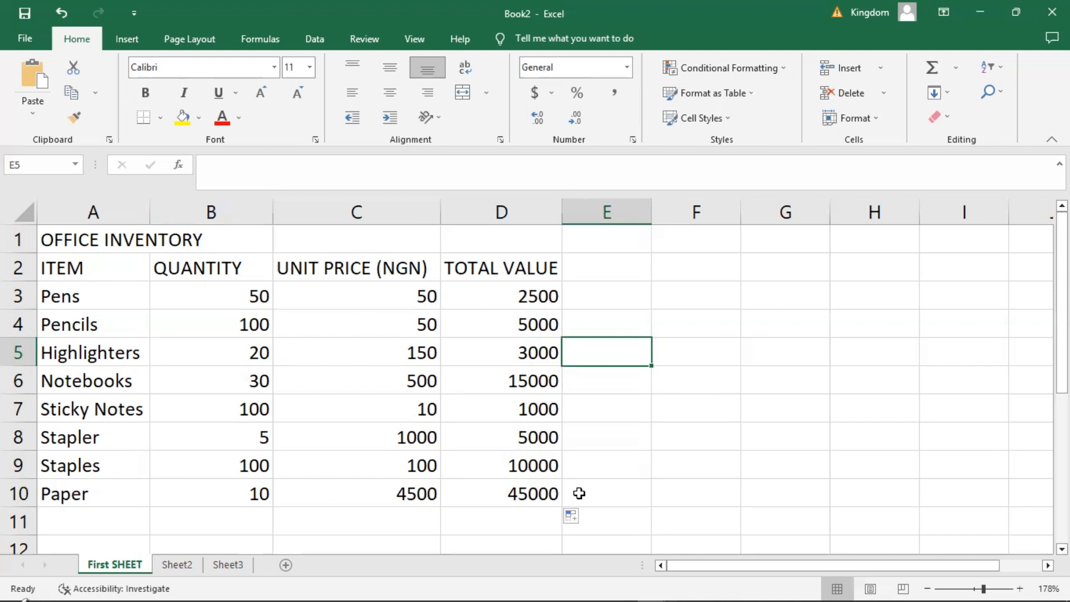
pyautogui.click(624, 304)
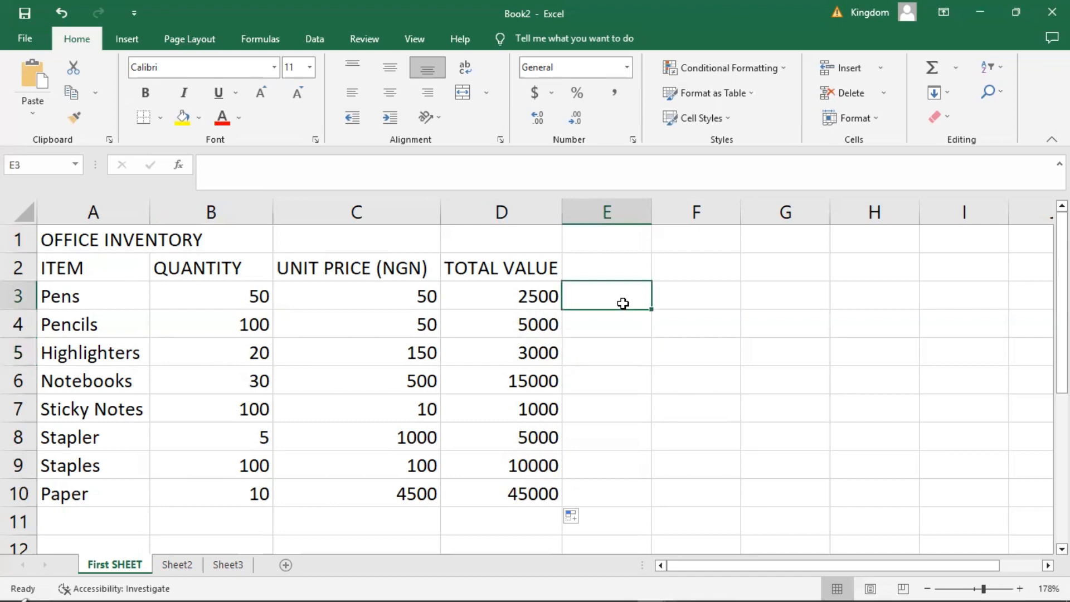
# Merge and center the OFFICE INVENTORY title across cells A1 to D1.
pyautogui.moveTo(57, 240); pyautogui.dragTo(464, 238)
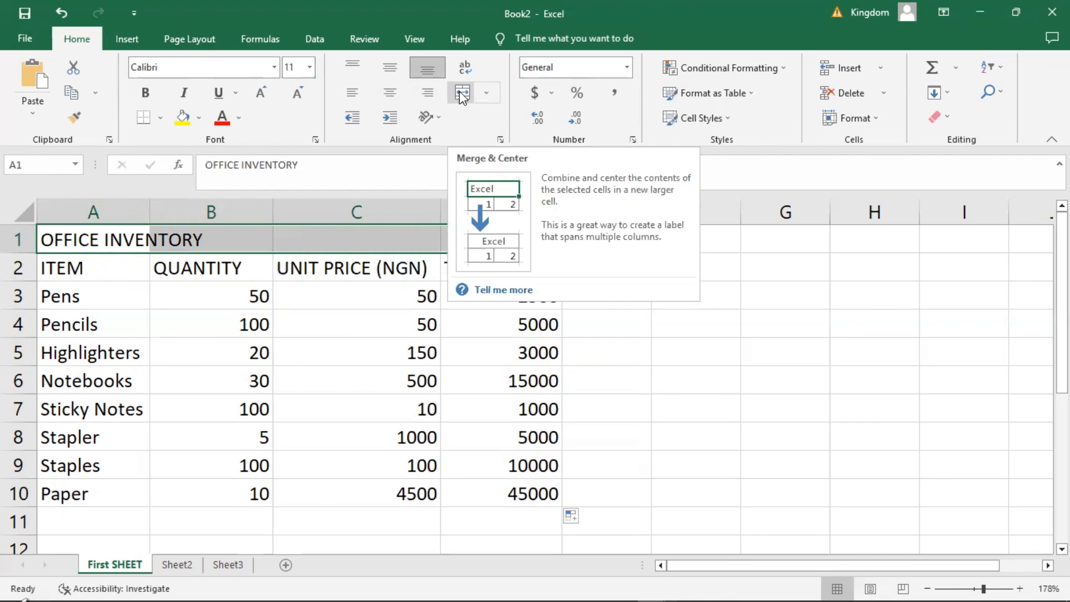
pyautogui.click(341, 258)
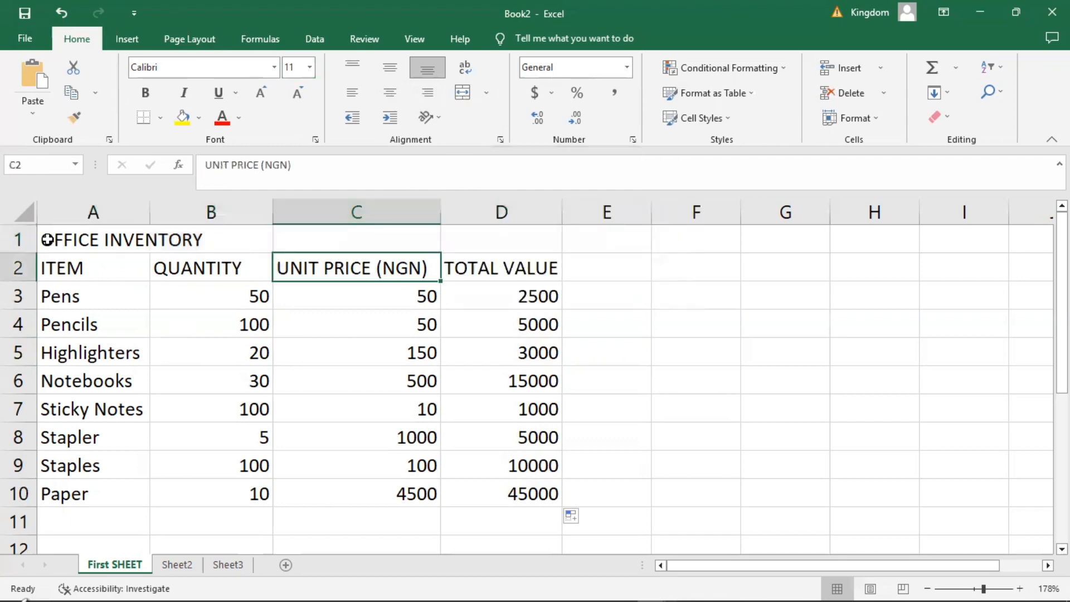
pyautogui.moveTo(47, 240); pyautogui.dragTo(509, 245)
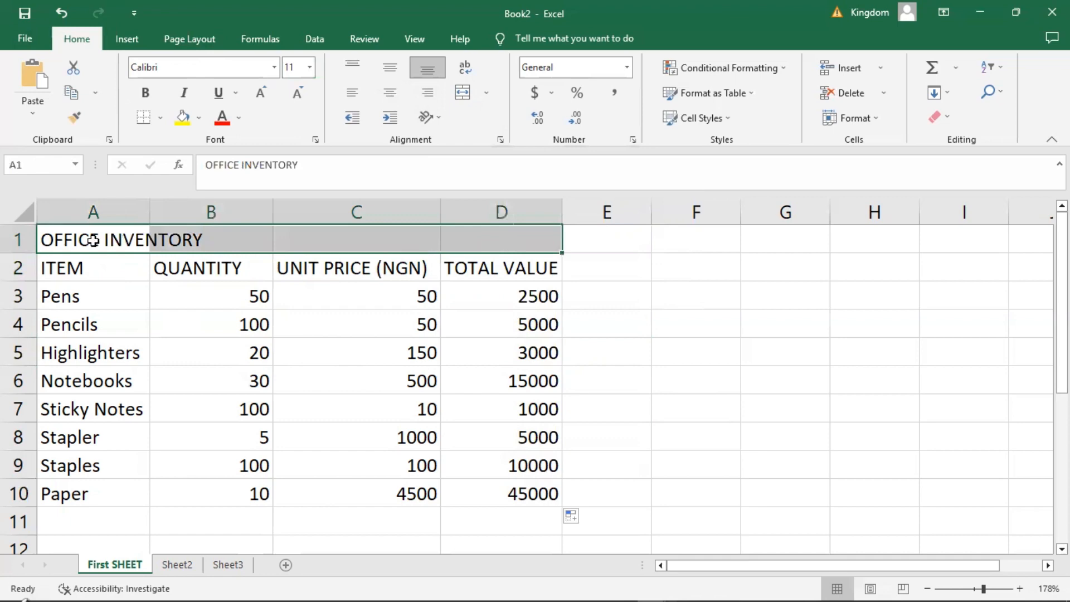
pyautogui.click(462, 95)
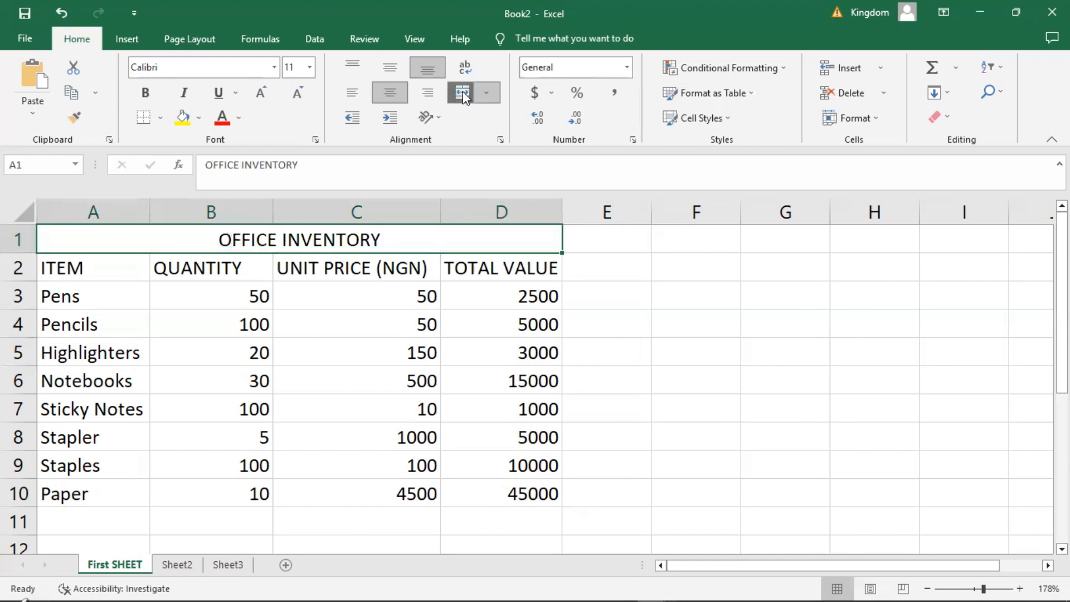
pyautogui.click(368, 328)
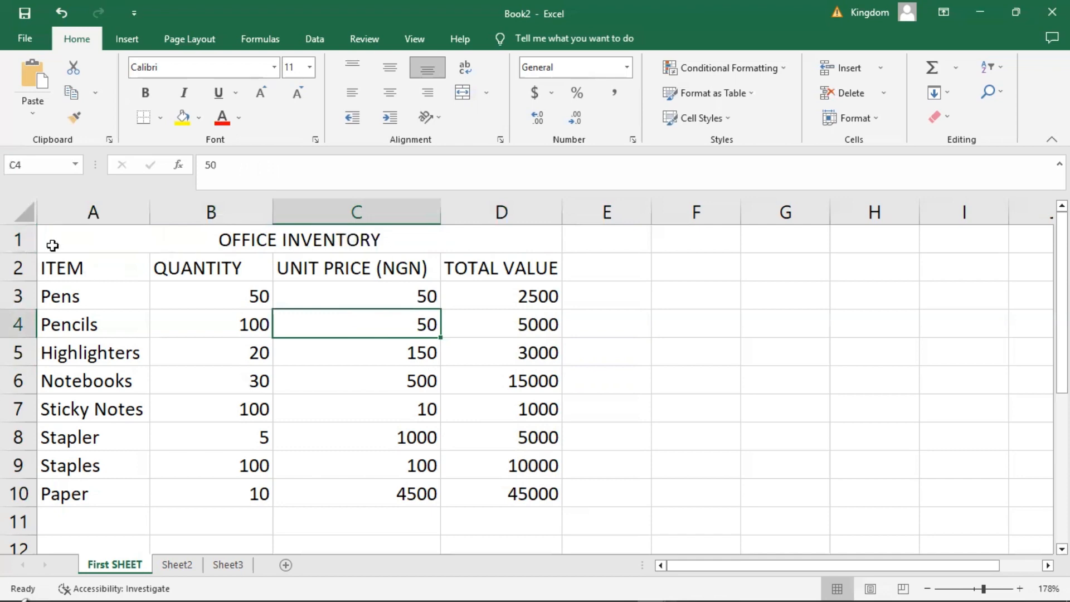
# Fill the merged OFFICE INVENTORY title cell with the blue theme color.
pyautogui.click(64, 241)
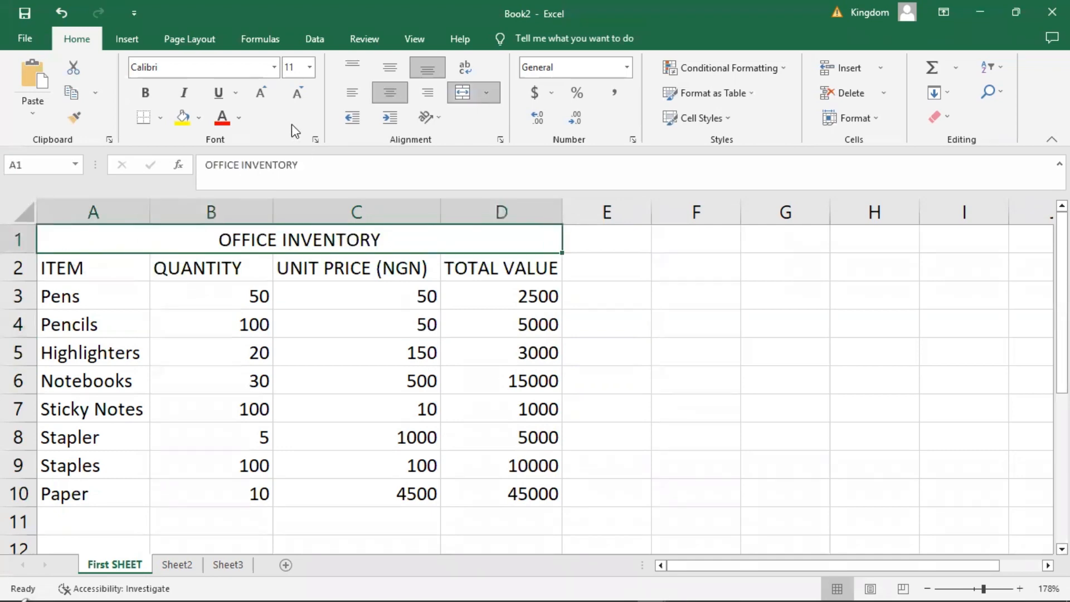
pyautogui.click(202, 117)
pyautogui.click(229, 157)
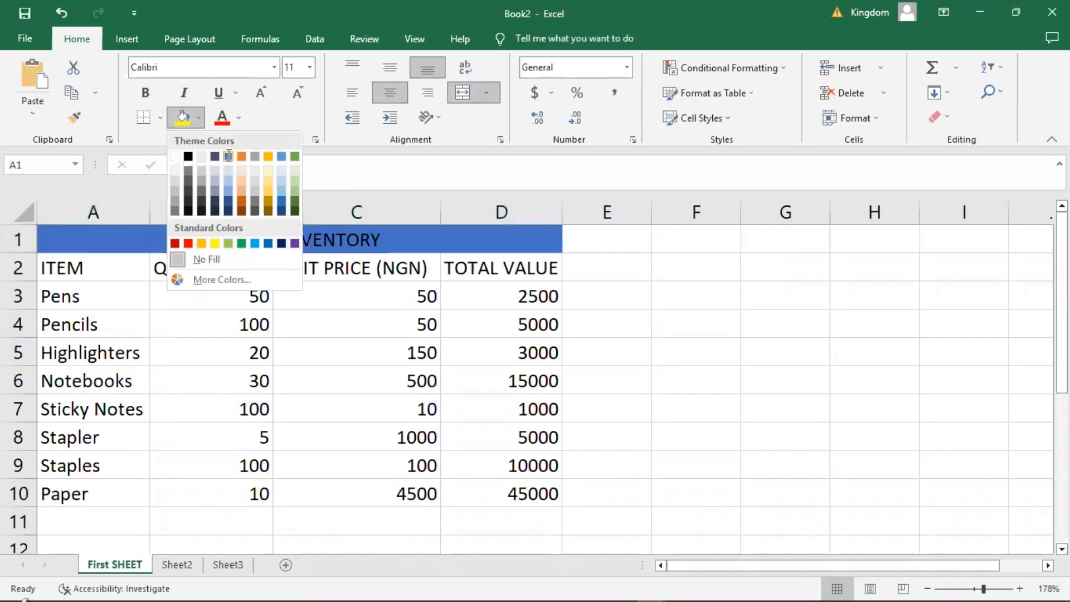
pyautogui.click(346, 378)
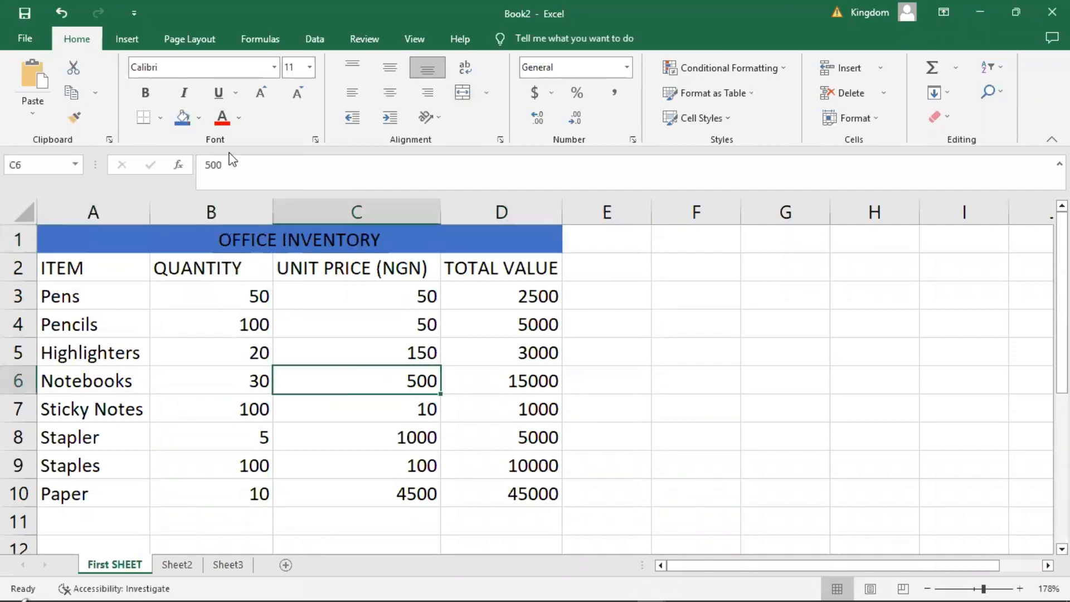
# Make the OFFICE INVENTORY title text bold.
pyautogui.click(82, 233)
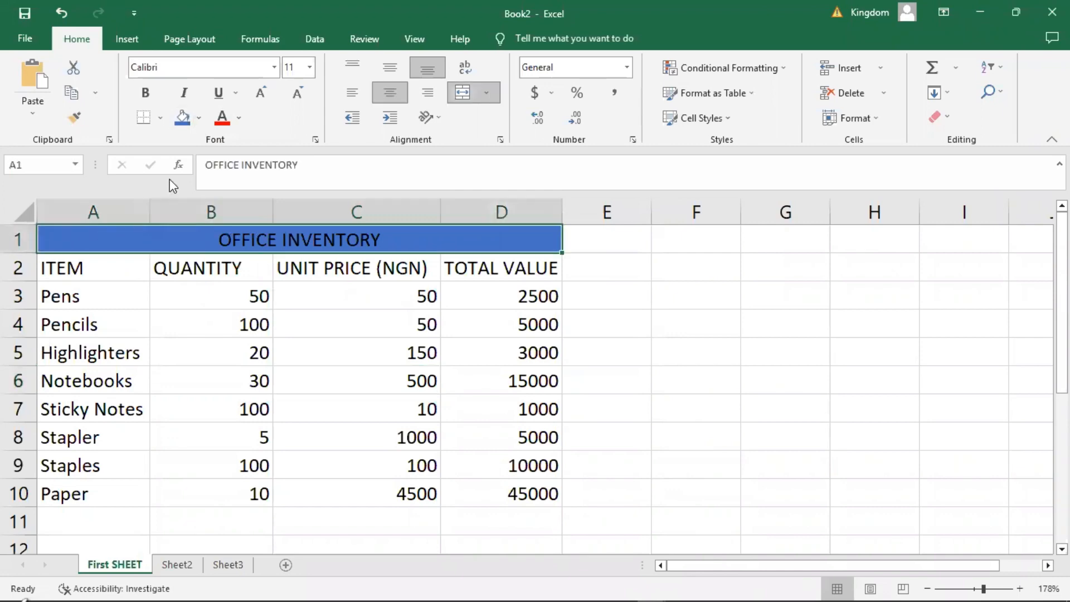
pyautogui.click(201, 121)
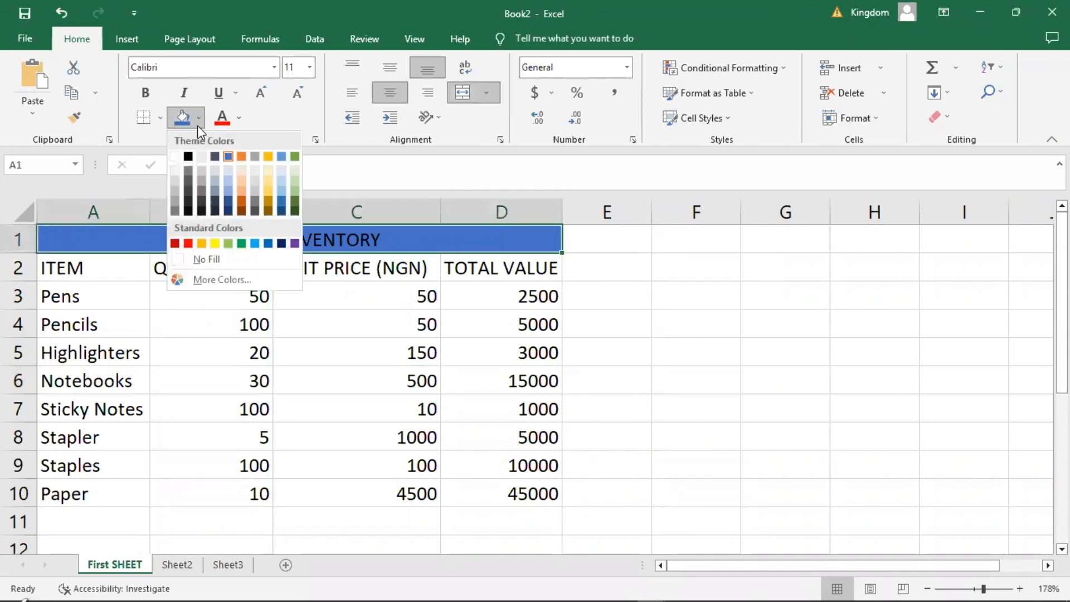
pyautogui.click(199, 121)
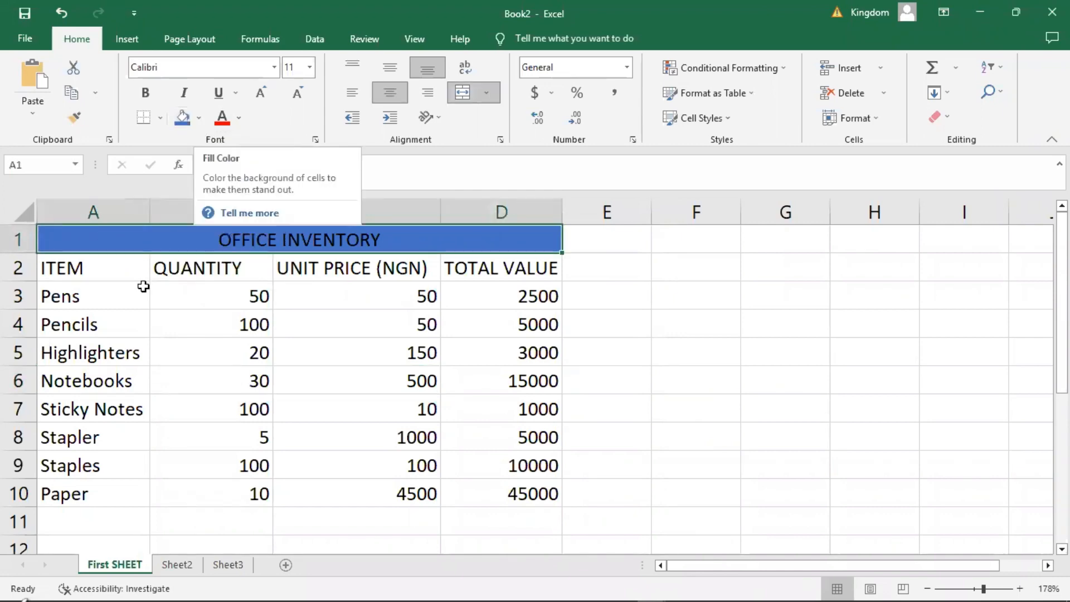
pyautogui.click(149, 105)
pyautogui.click(194, 347)
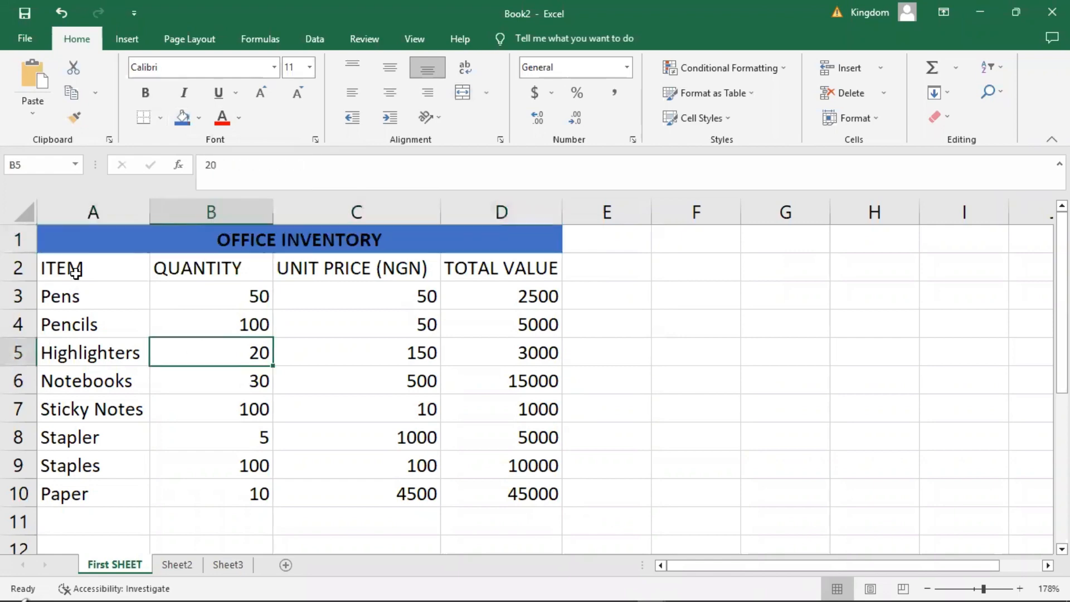
# Make the column headings in cells A2 to D2 bold.
pyautogui.moveTo(75, 273); pyautogui.dragTo(444, 277)
pyautogui.moveTo(502, 274); pyautogui.dragTo(490, 267)
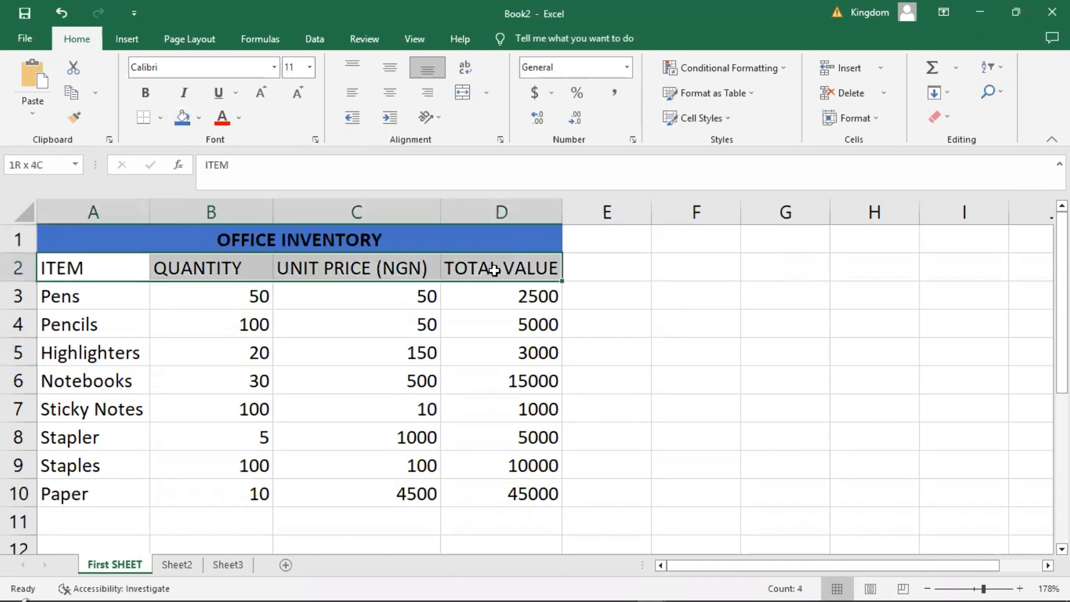
pyautogui.click(147, 95)
pyautogui.click(282, 390)
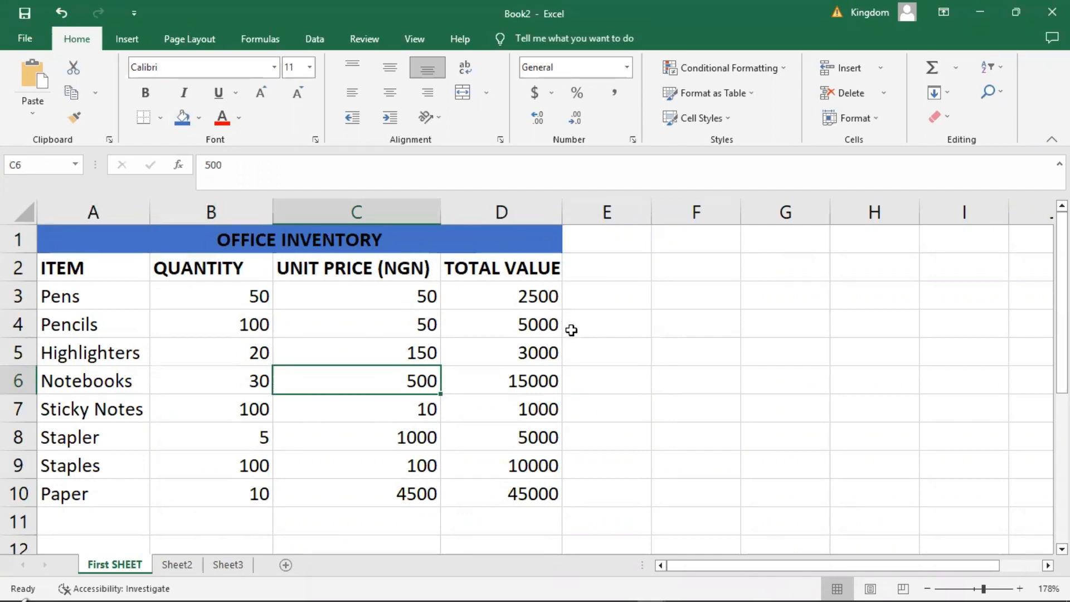
# Examine the print preview of the inventory sheet and return to the worksheet.
pyautogui.click(28, 44)
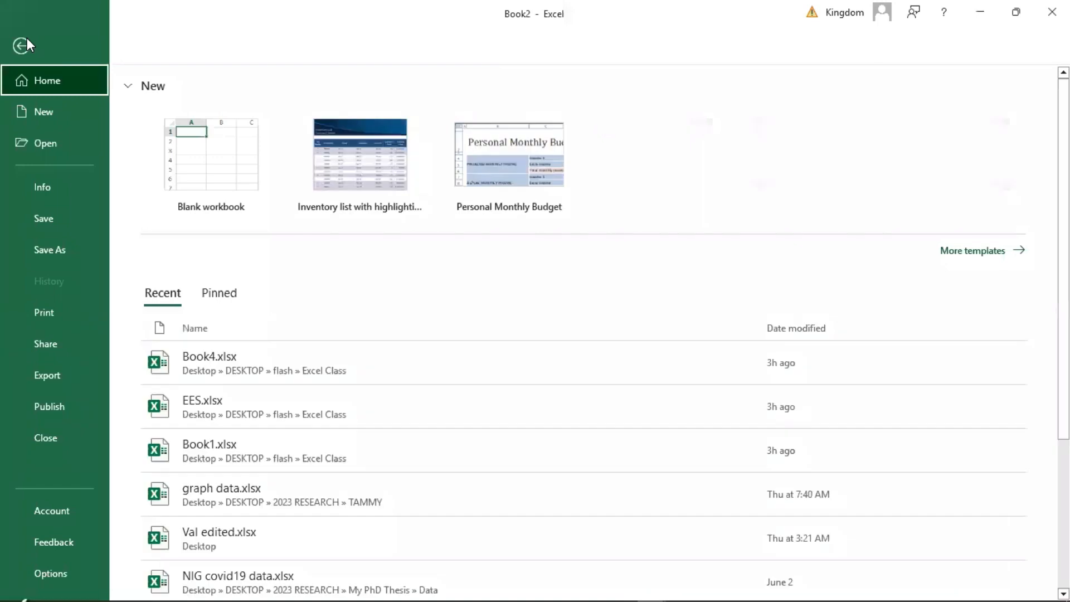
pyautogui.click(44, 308)
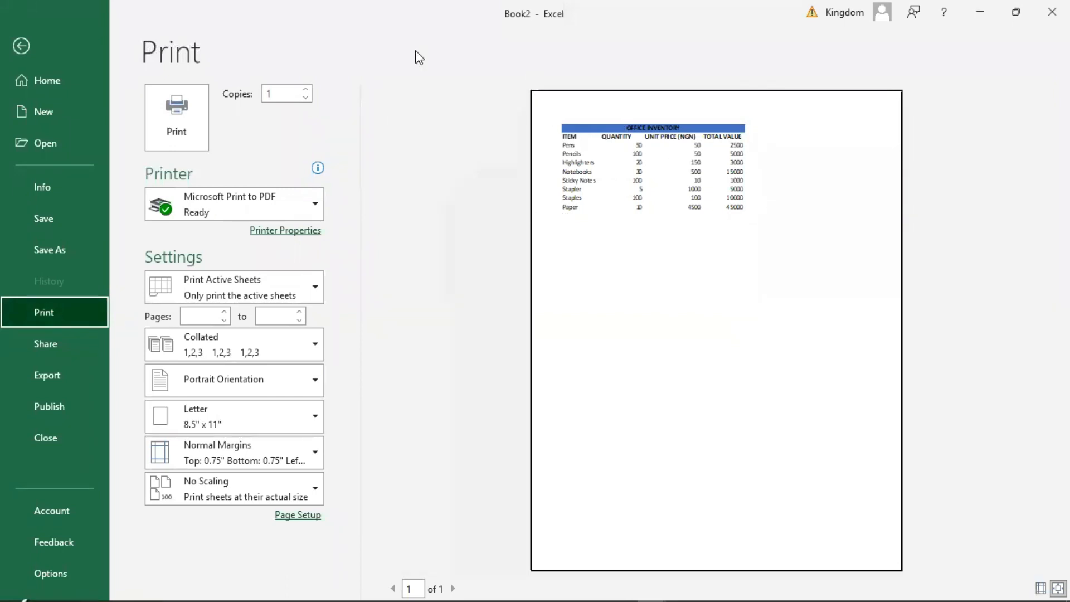
pyautogui.press('Escape')
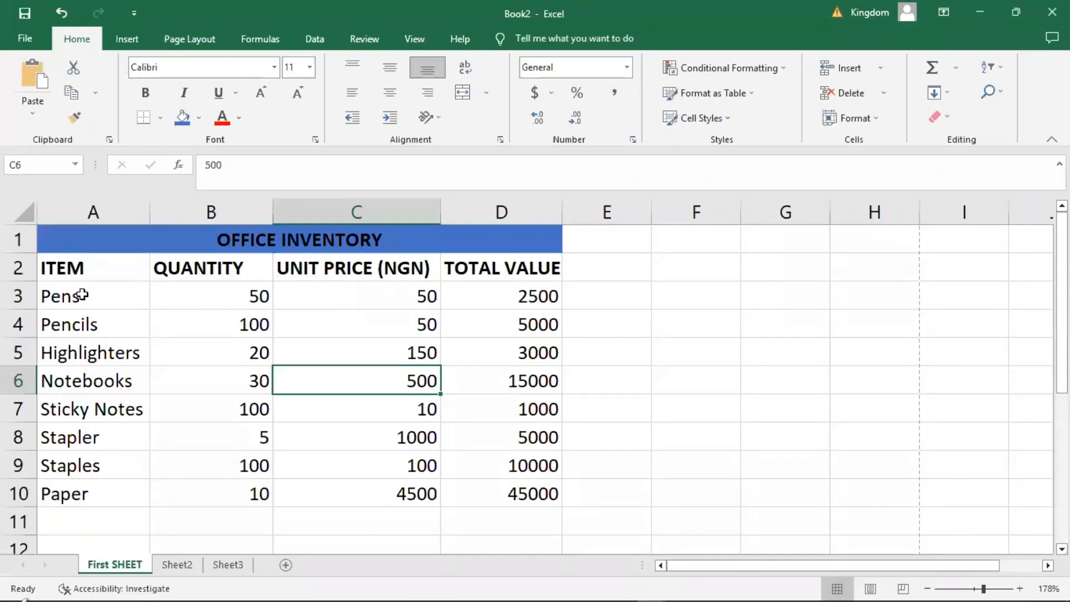
# Apply All Borders to the inventory table in cells A2 to D10.
pyautogui.click(211, 295)
pyautogui.moveTo(52, 266); pyautogui.dragTo(531, 493)
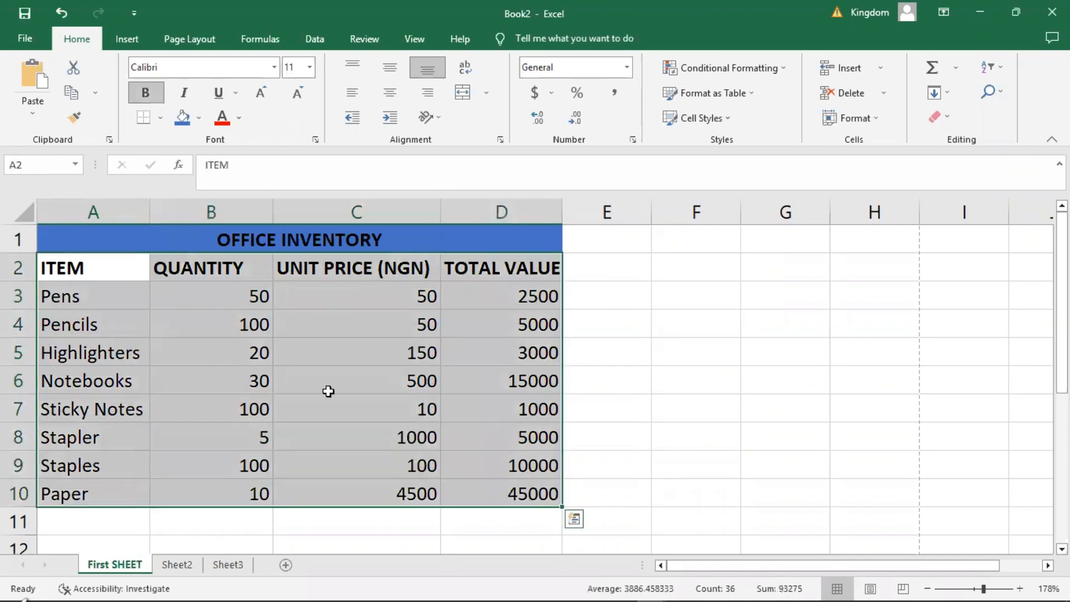
pyautogui.click(327, 390)
pyautogui.moveTo(91, 270); pyautogui.dragTo(538, 497)
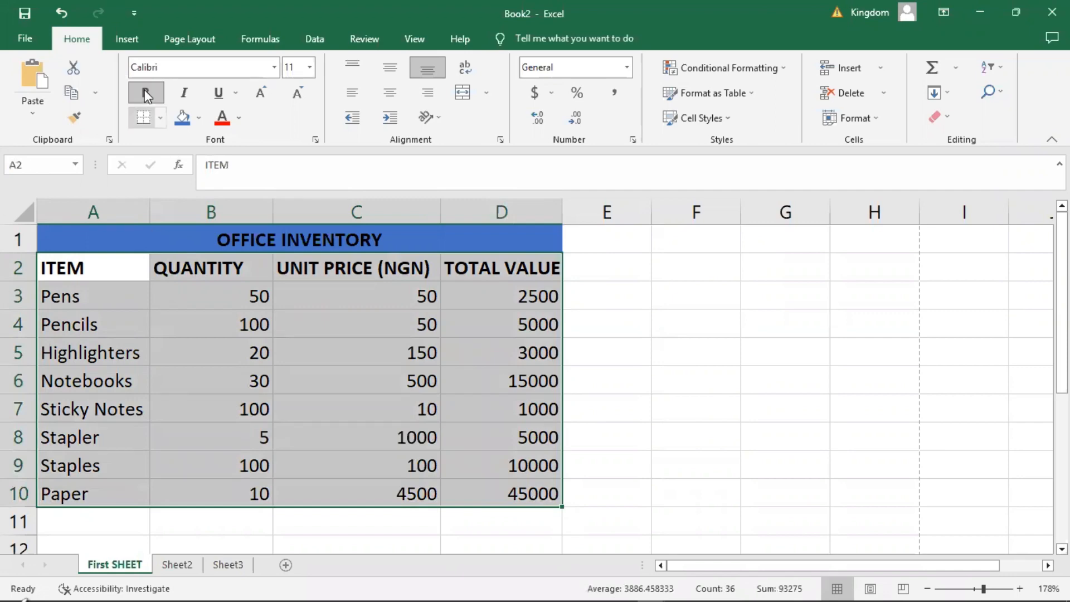
pyautogui.click(161, 118)
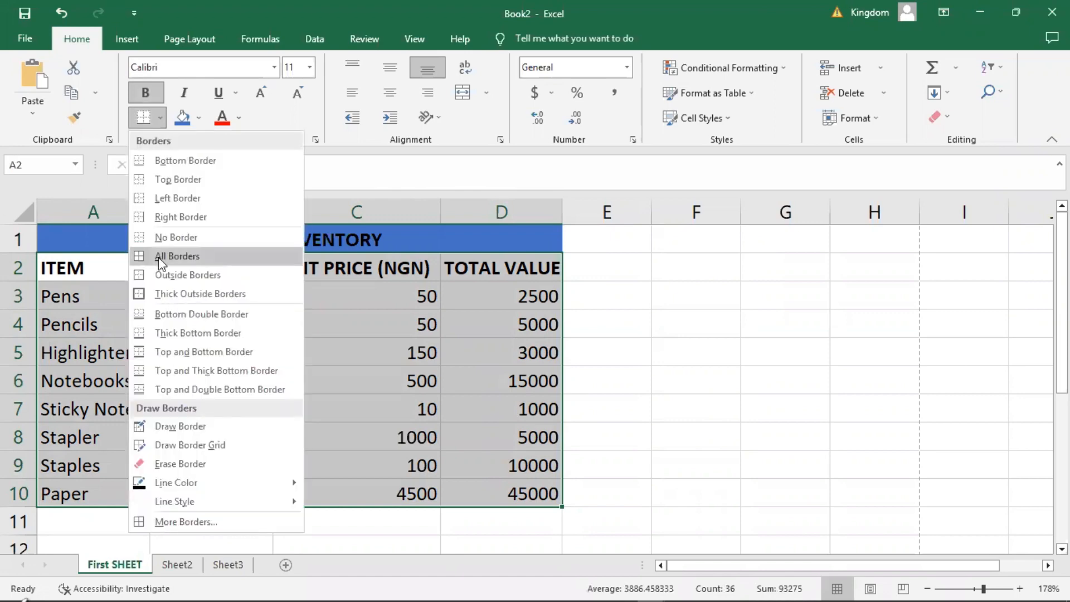
pyautogui.click(195, 259)
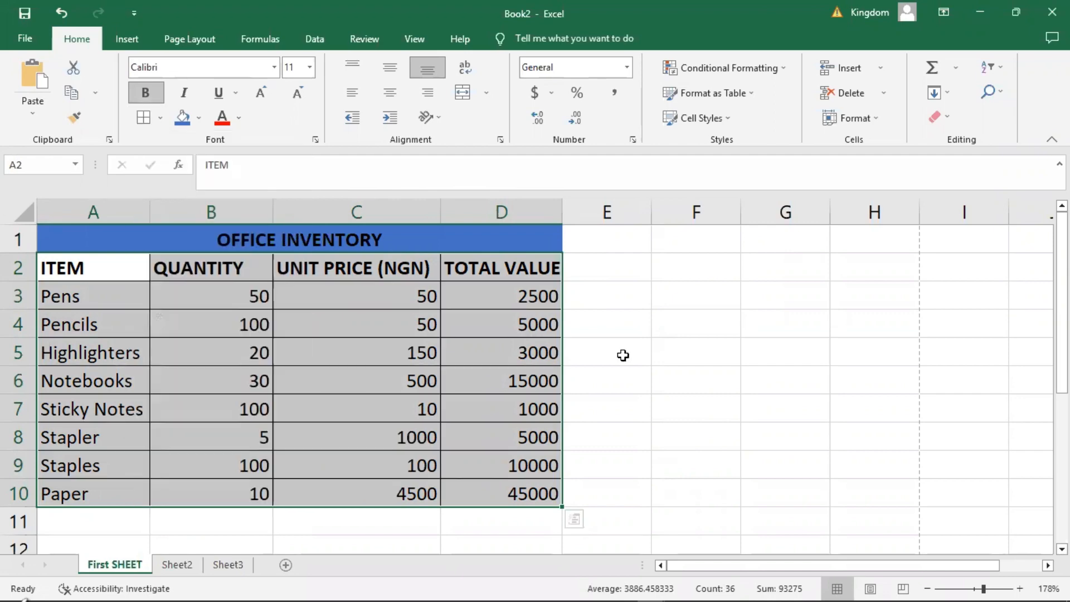
pyautogui.click(623, 355)
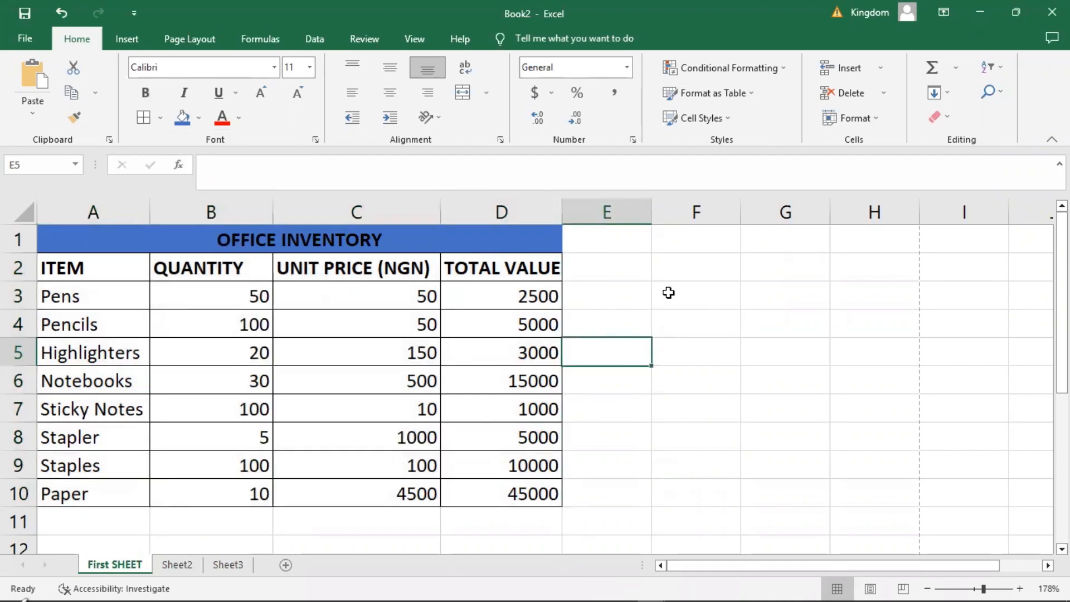
pyautogui.click(767, 331)
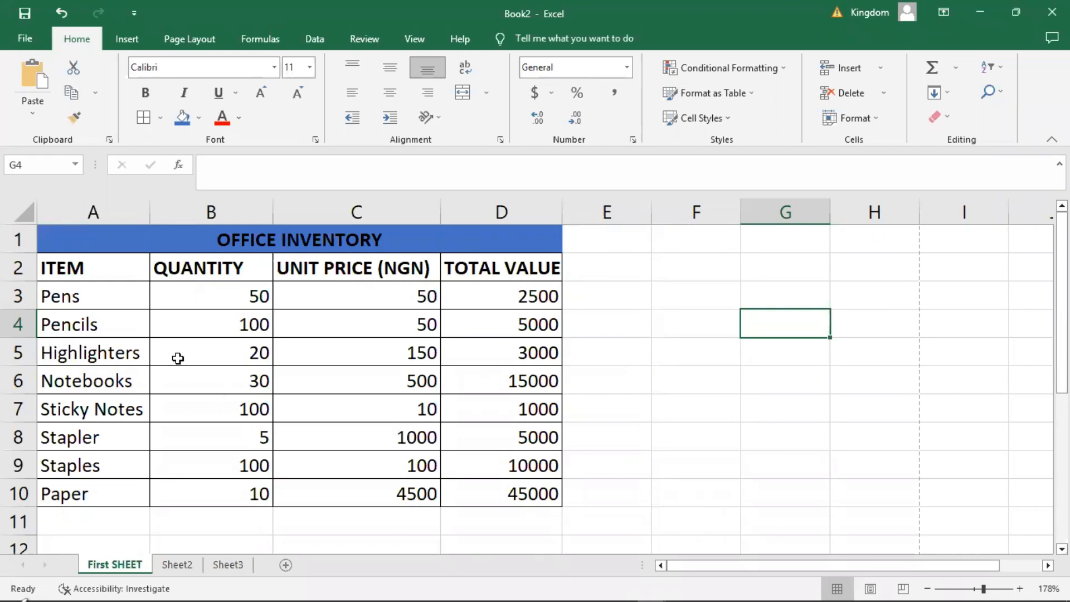
pyautogui.click(222, 299)
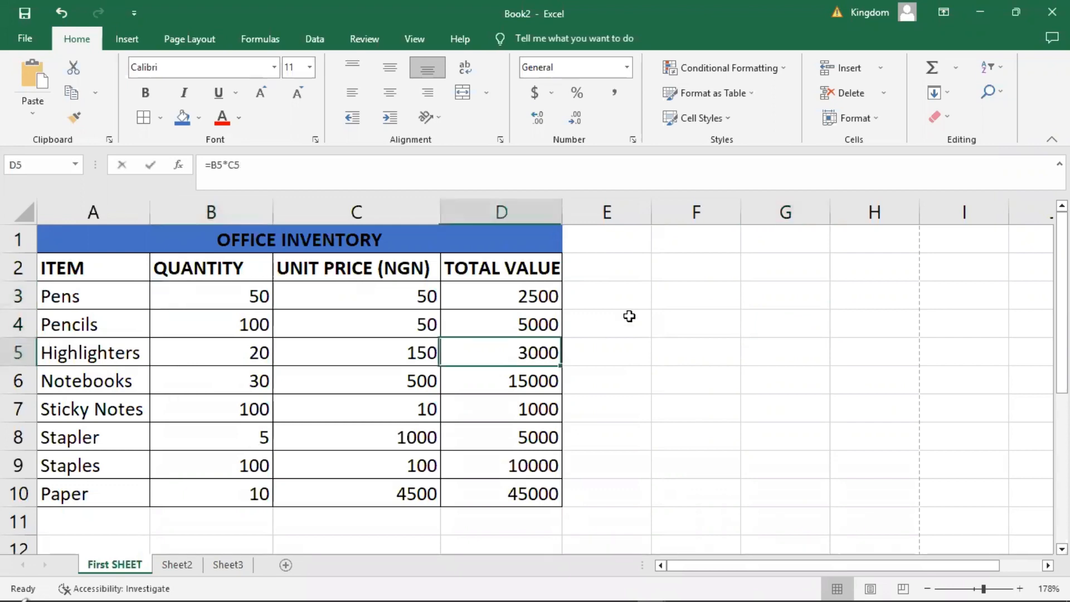
pyautogui.click(628, 313)
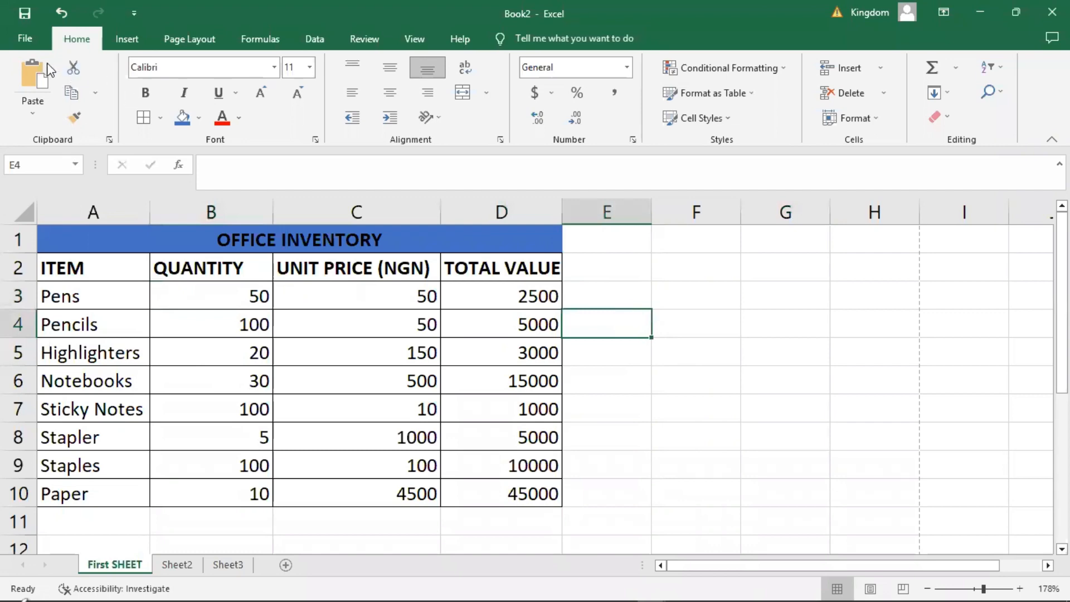
# Save the workbook as "office inventory" in the Excel Class folder, in Excel Workbook (*.xlsx) format.
pyautogui.click(22, 41)
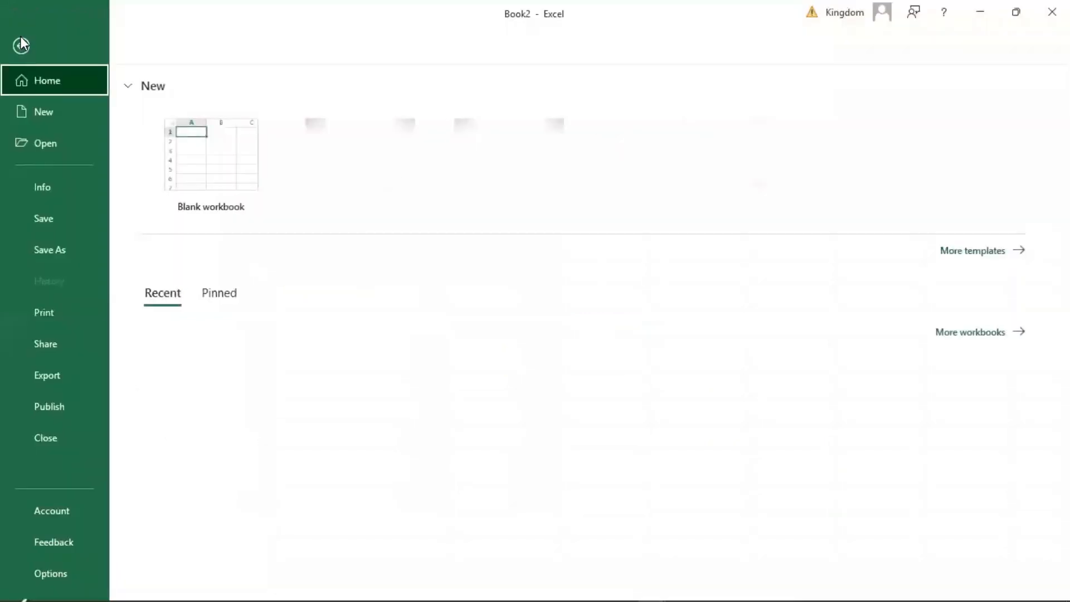
pyautogui.click(60, 253)
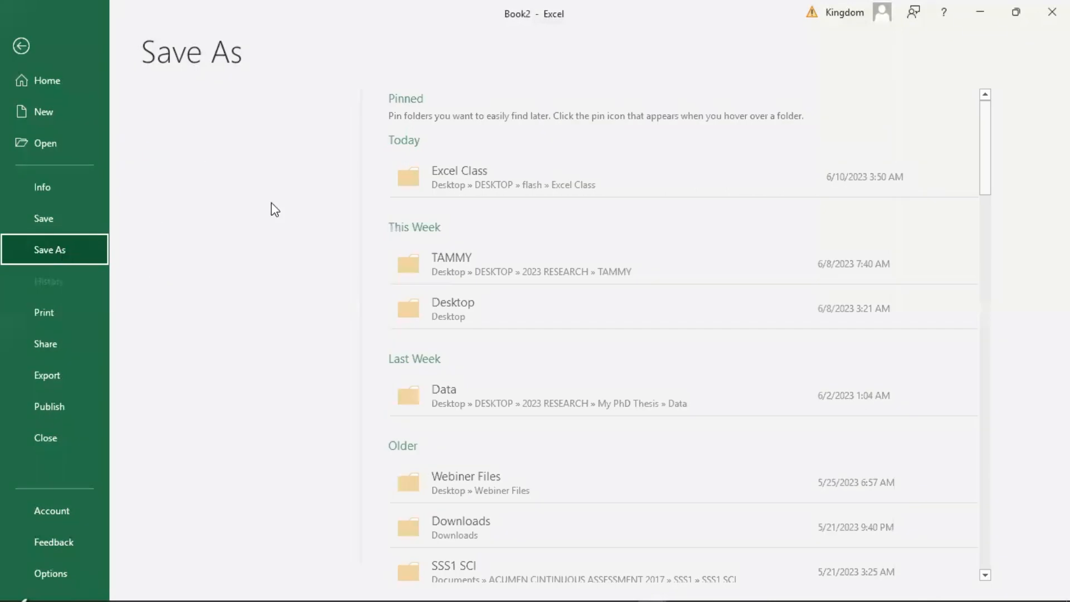
pyautogui.click(486, 194)
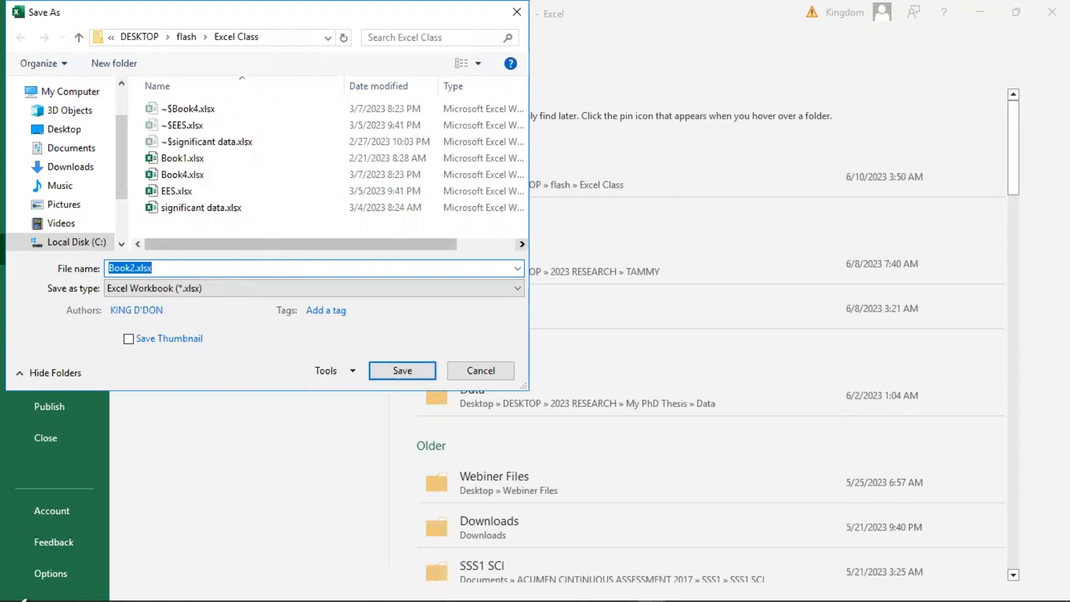
pyautogui.write('office in')
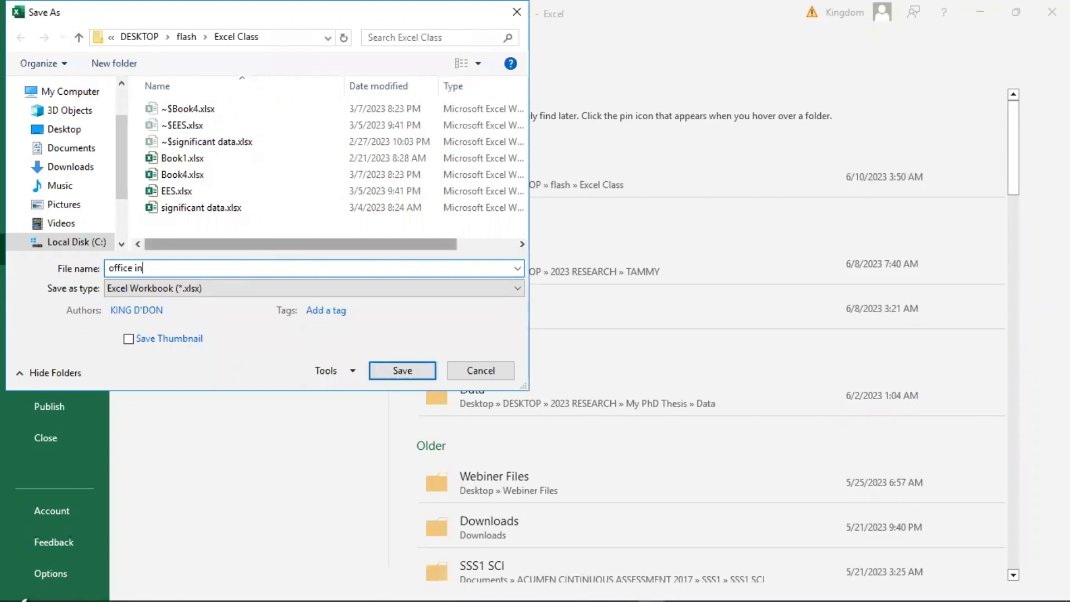
pyautogui.write('ventory')
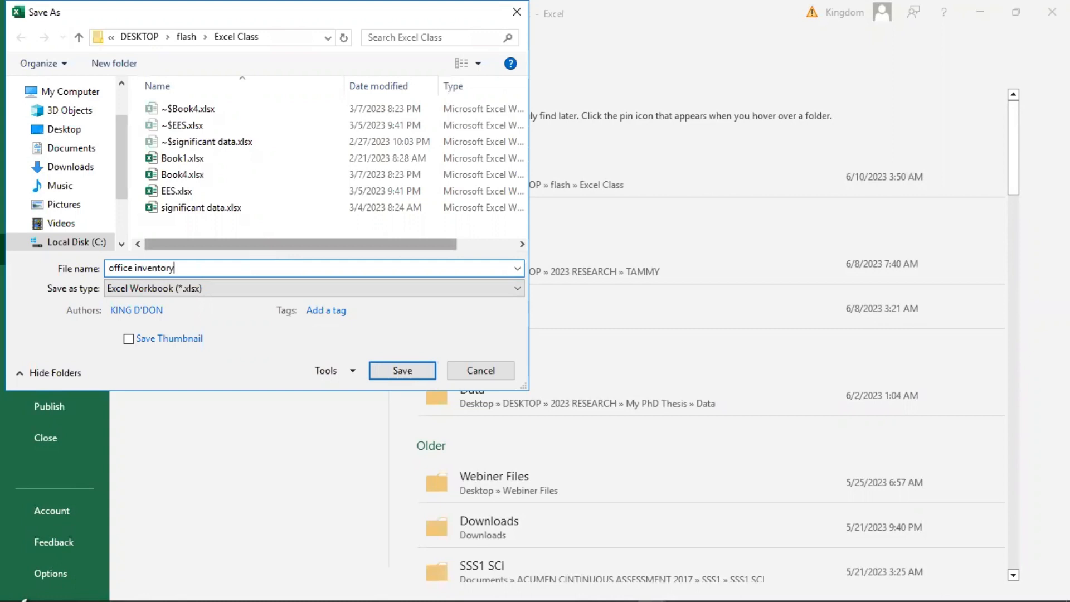
pyautogui.click(410, 378)
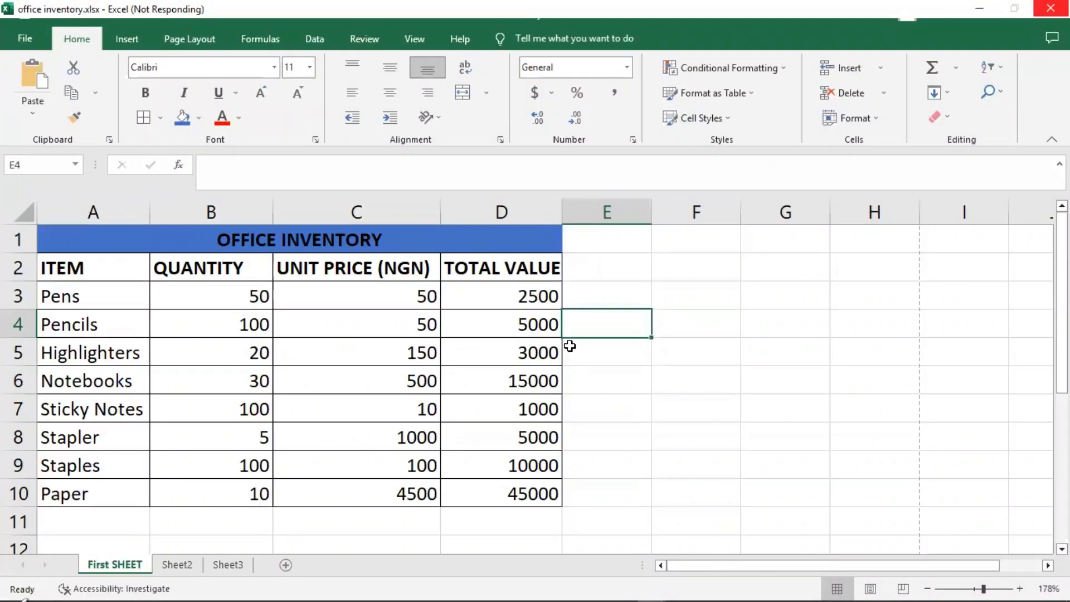
pyautogui.click(611, 294)
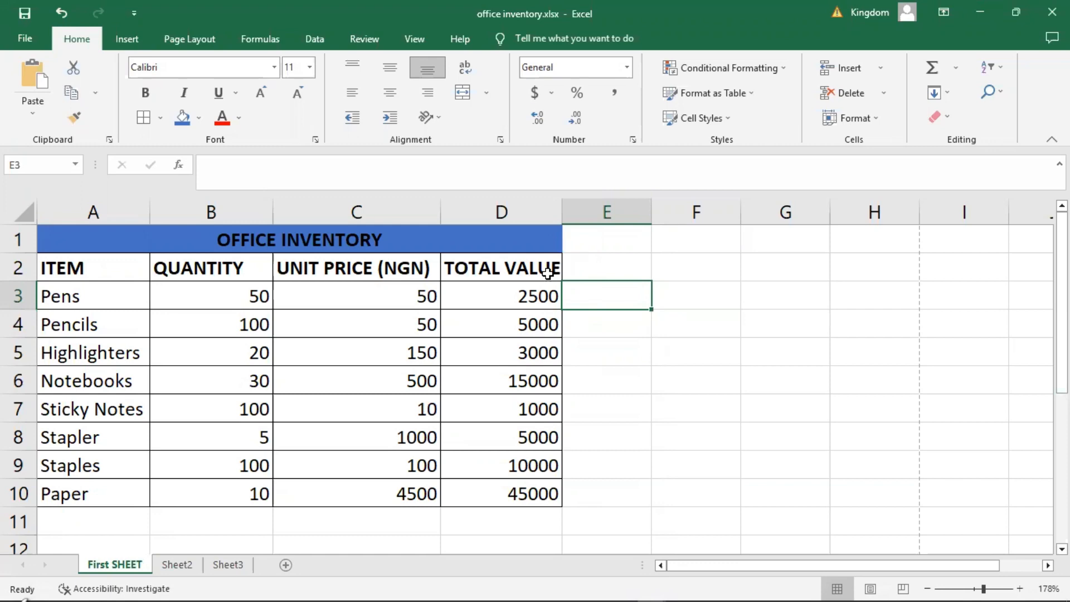
# Enter the formula =SUM(C3:C10) in cell C11 to total the unit prices.
pyautogui.click(336, 519)
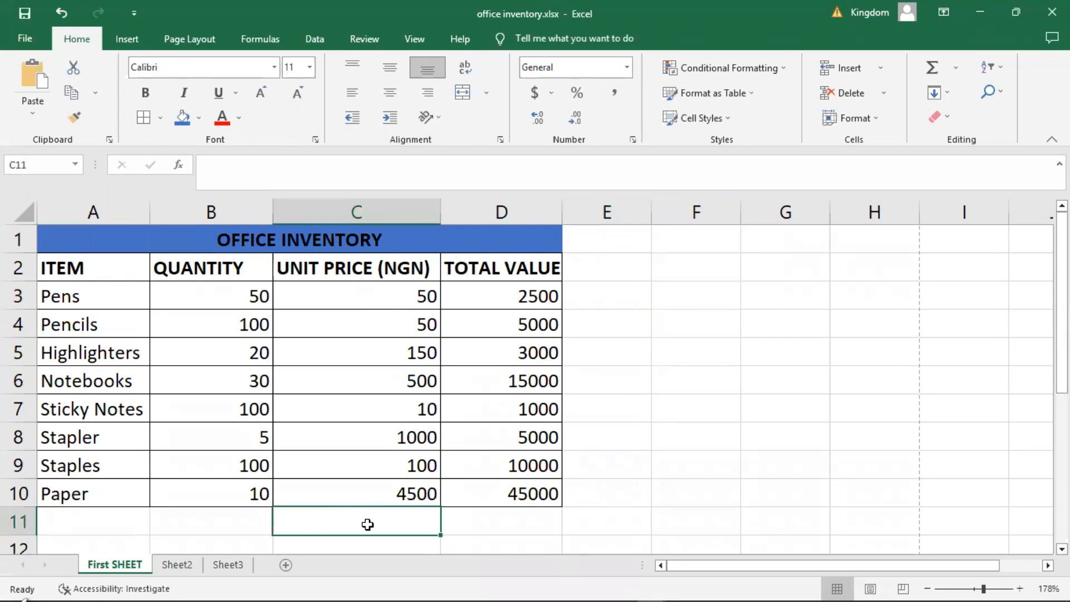
pyautogui.write('=')
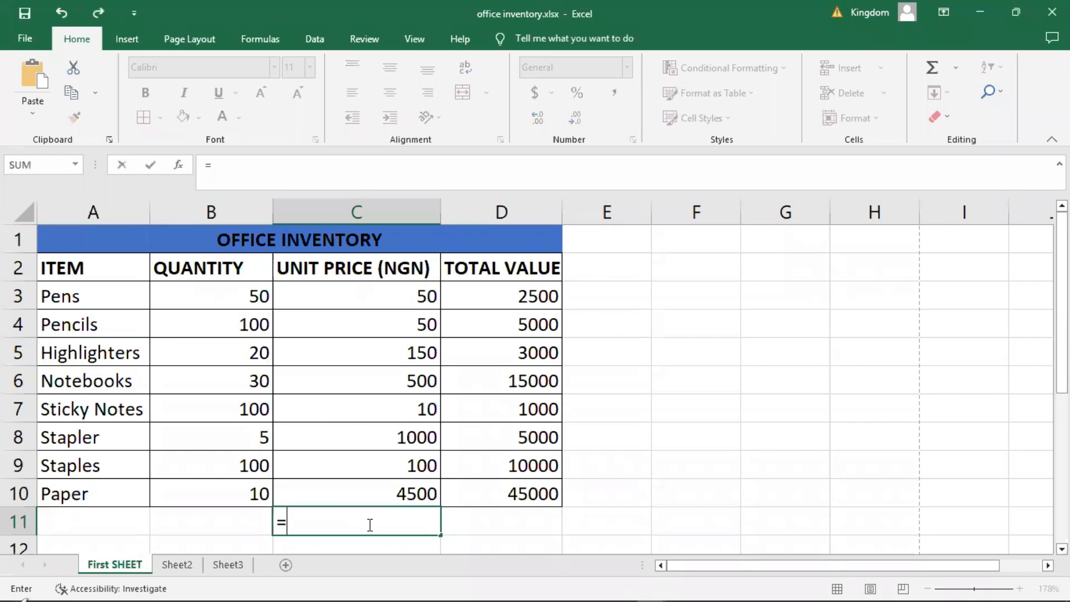
pyautogui.write('sum')
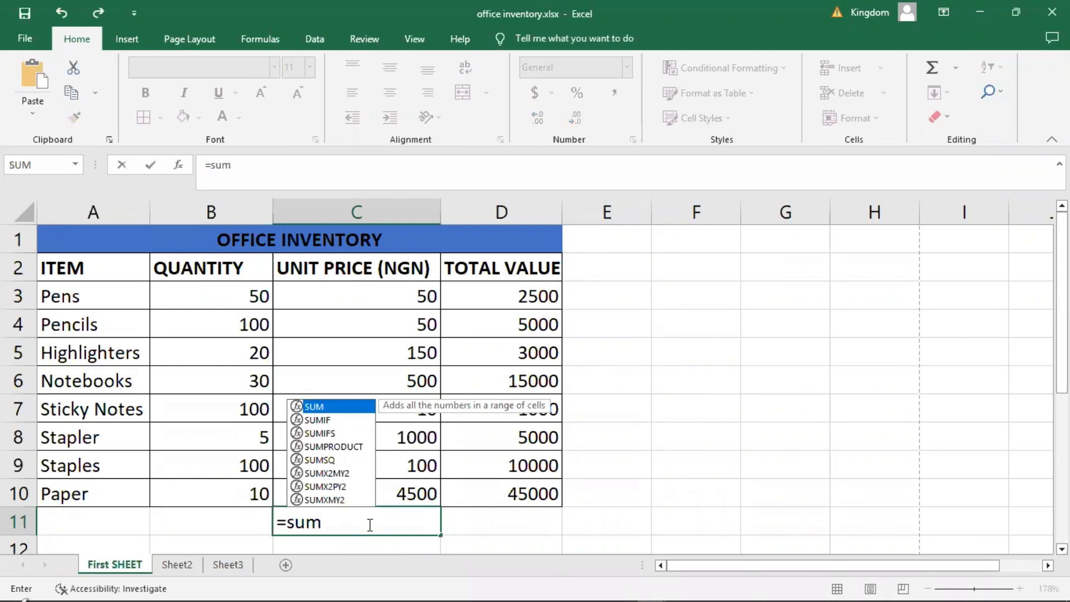
pyautogui.write('(')
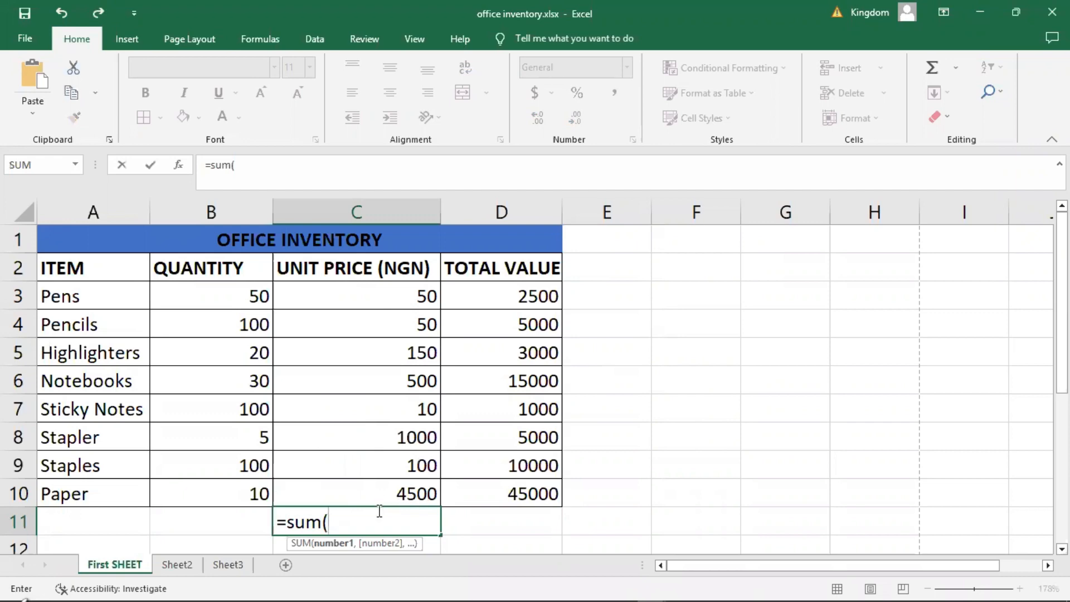
pyautogui.write('c')
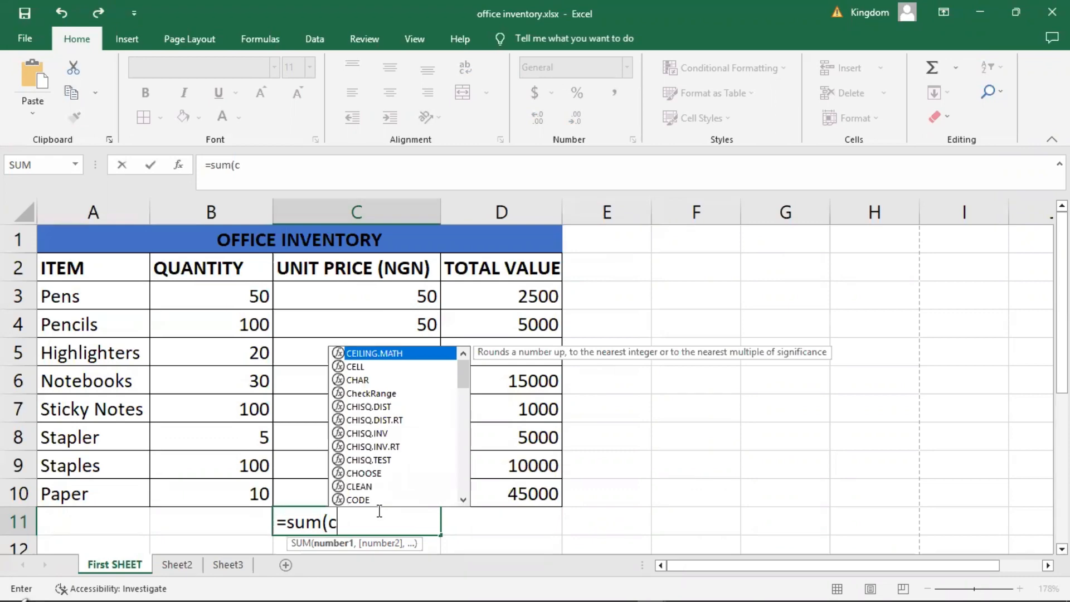
pyautogui.write('3')
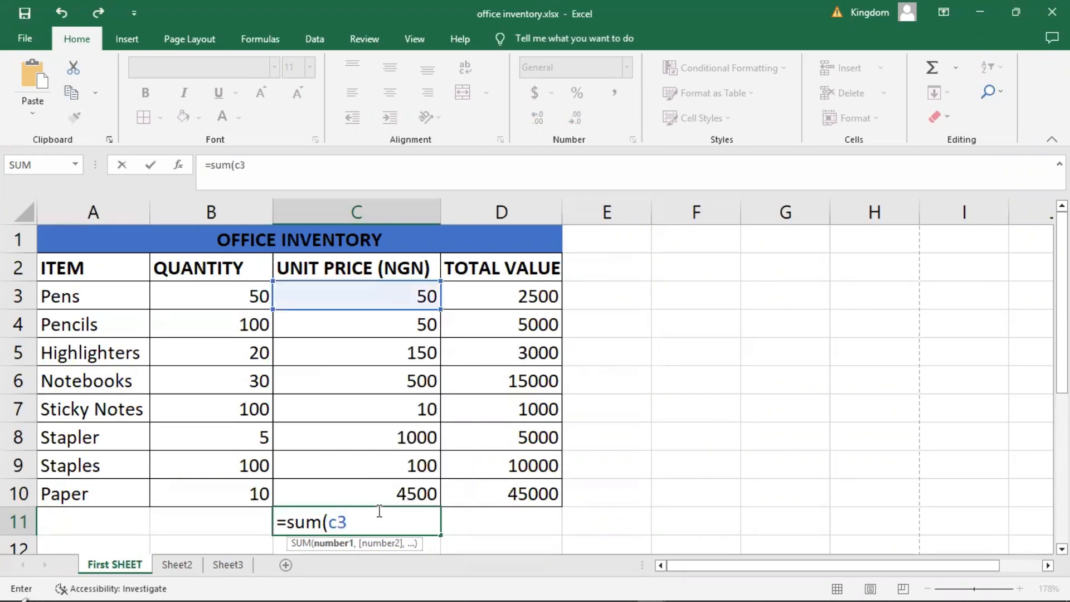
pyautogui.write(':c1')
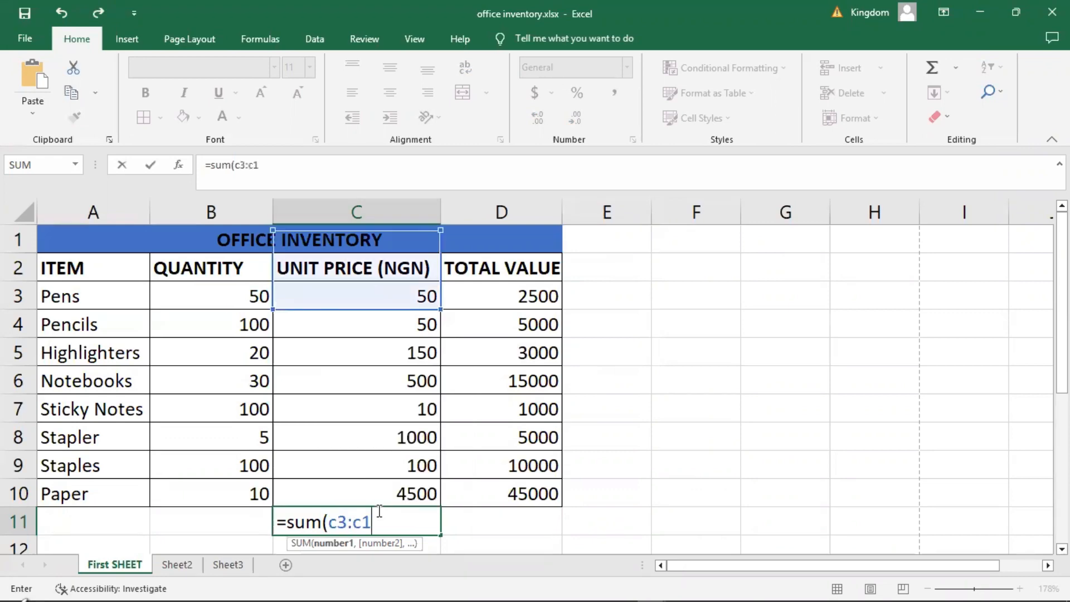
pyautogui.write('0')
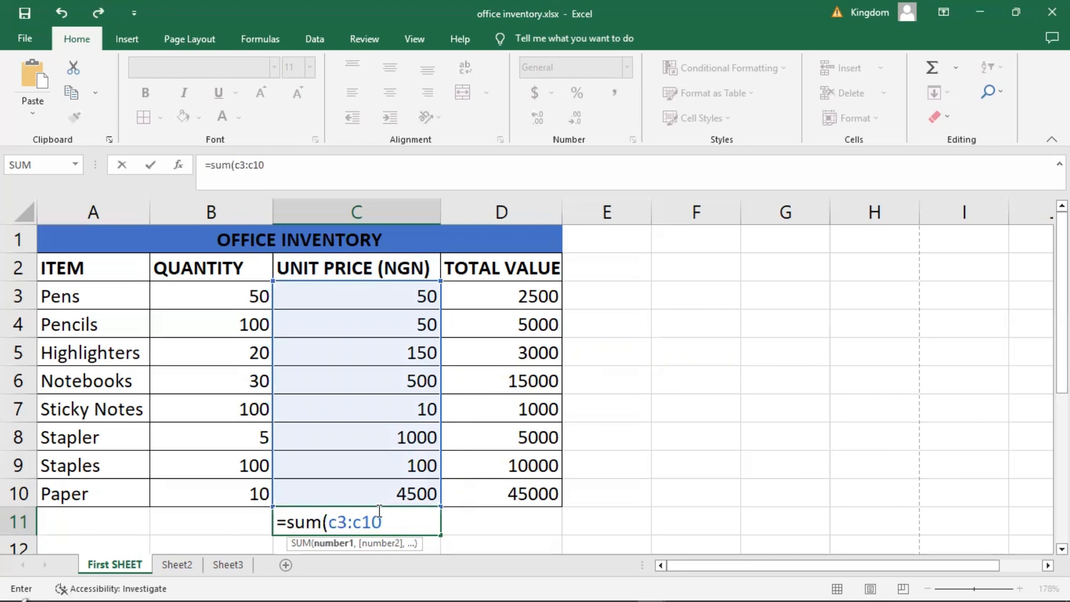
pyautogui.hotkey('ctrl', 'Return')
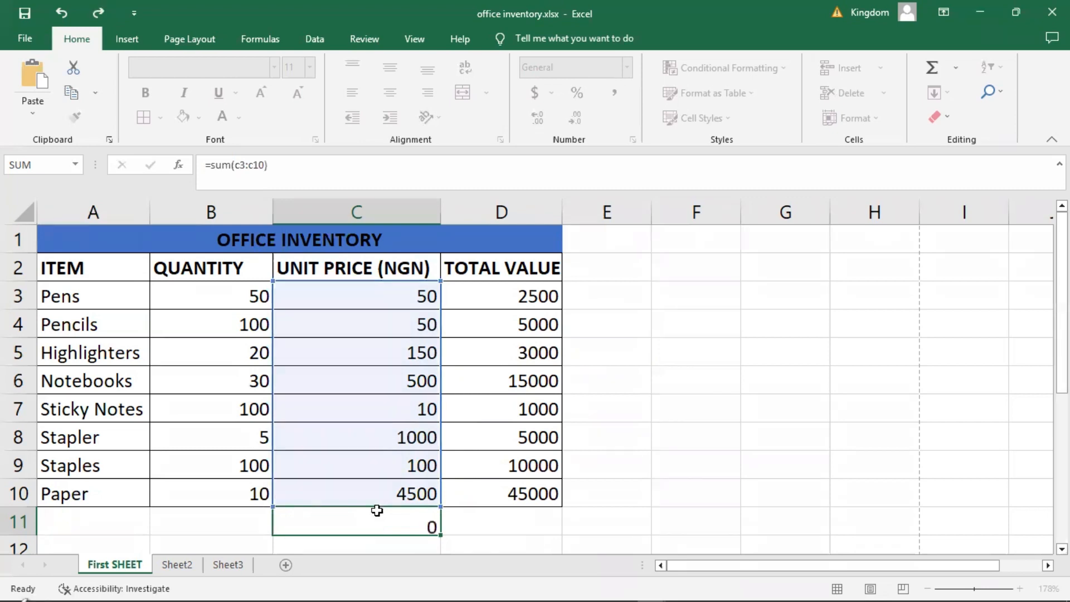
pyautogui.press('Return')
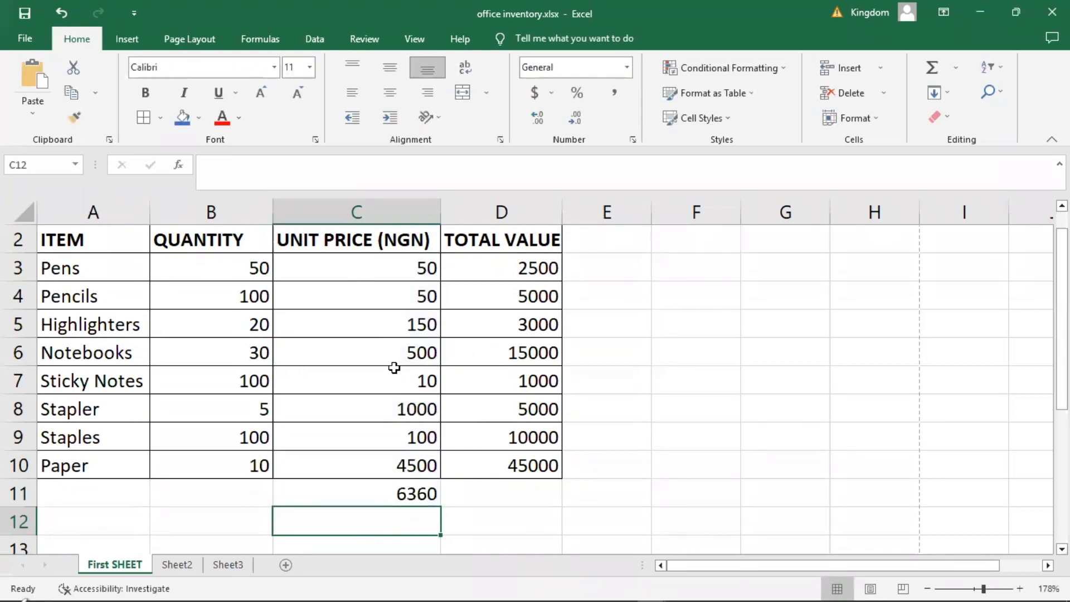
# Copy the SUM formula from cell C11 across to D11 to total the Total Value column.
pyautogui.click(415, 493)
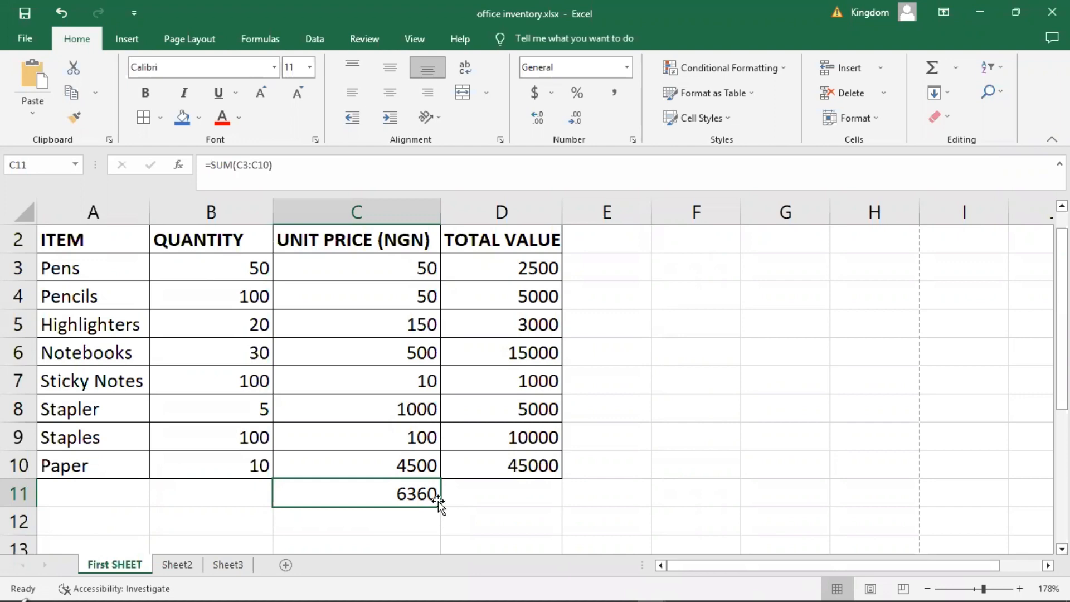
pyautogui.moveTo(439, 504); pyautogui.dragTo(533, 500)
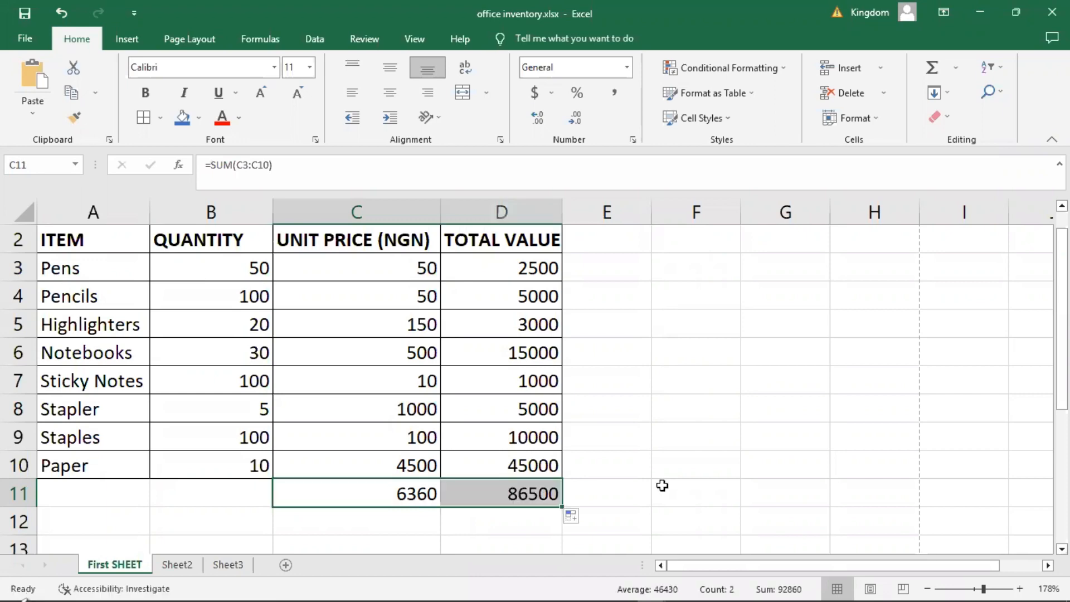
pyautogui.click(662, 485)
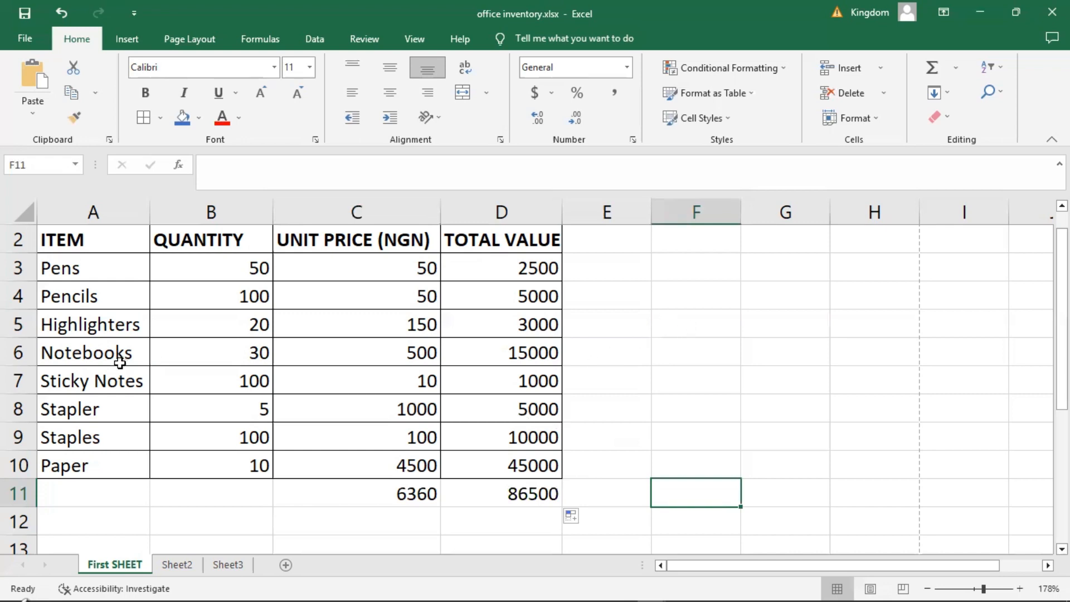
# Set the Pencils quantity in cell B4 to 30.
pyautogui.click(237, 291)
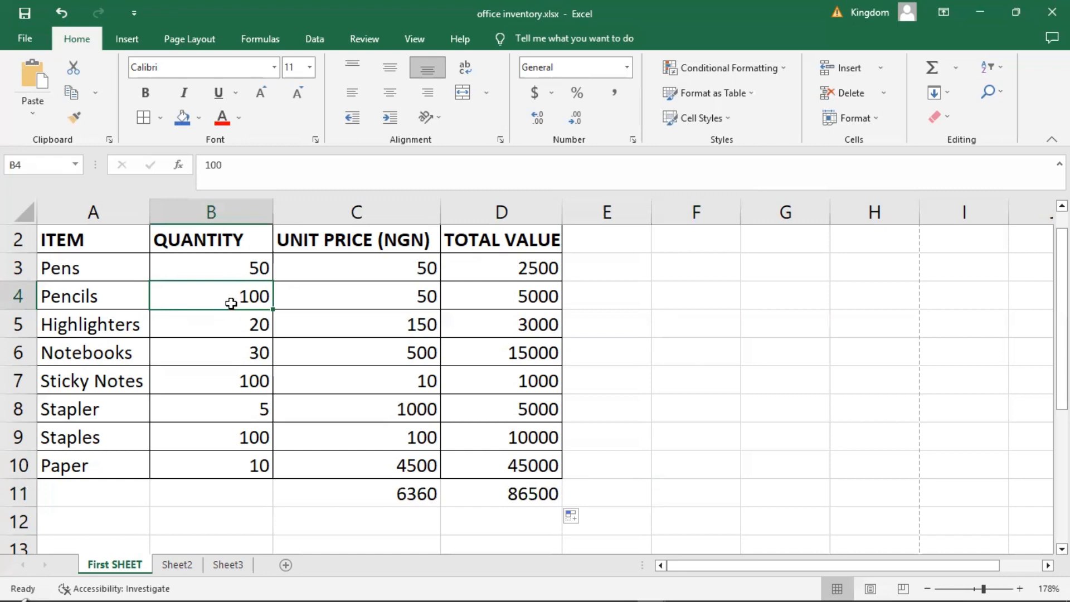
pyautogui.write('30')
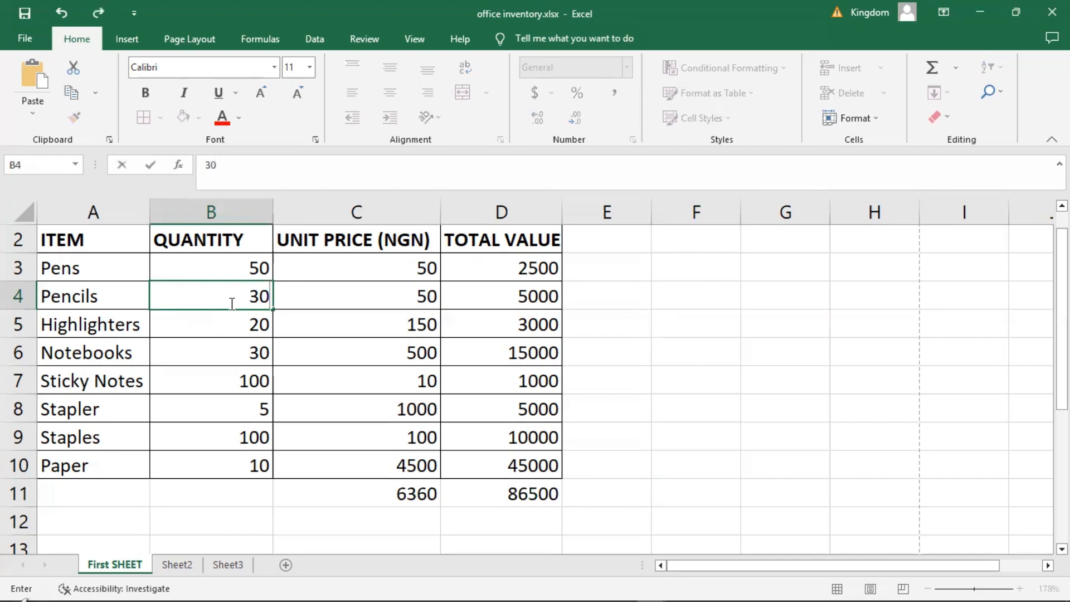
pyautogui.press('Return')
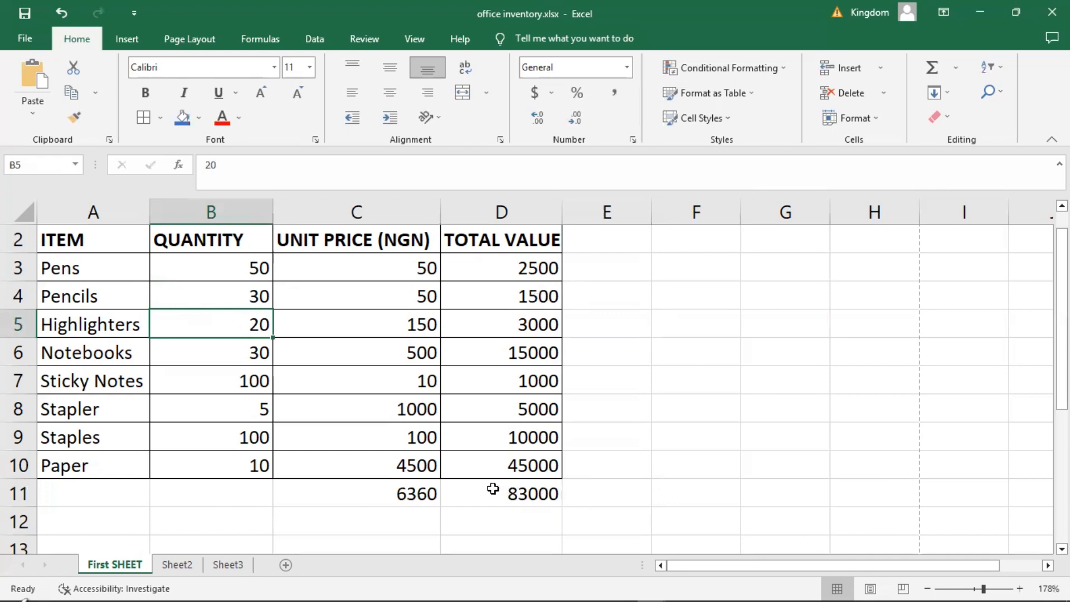
# Label the sums row by entering "Total" in cell A11.
pyautogui.click(70, 491)
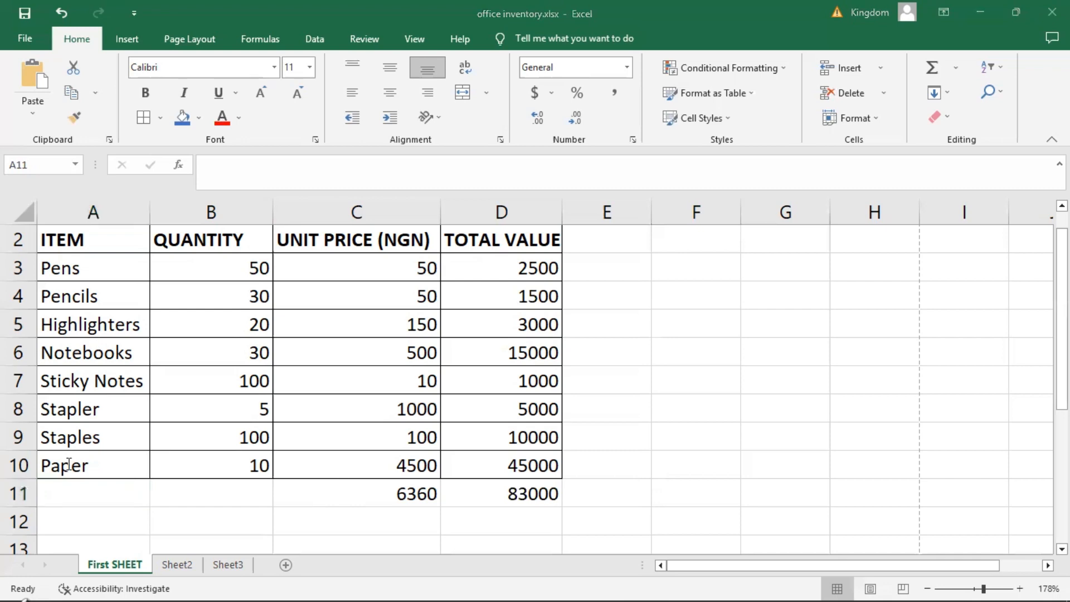
pyautogui.write('Tot')
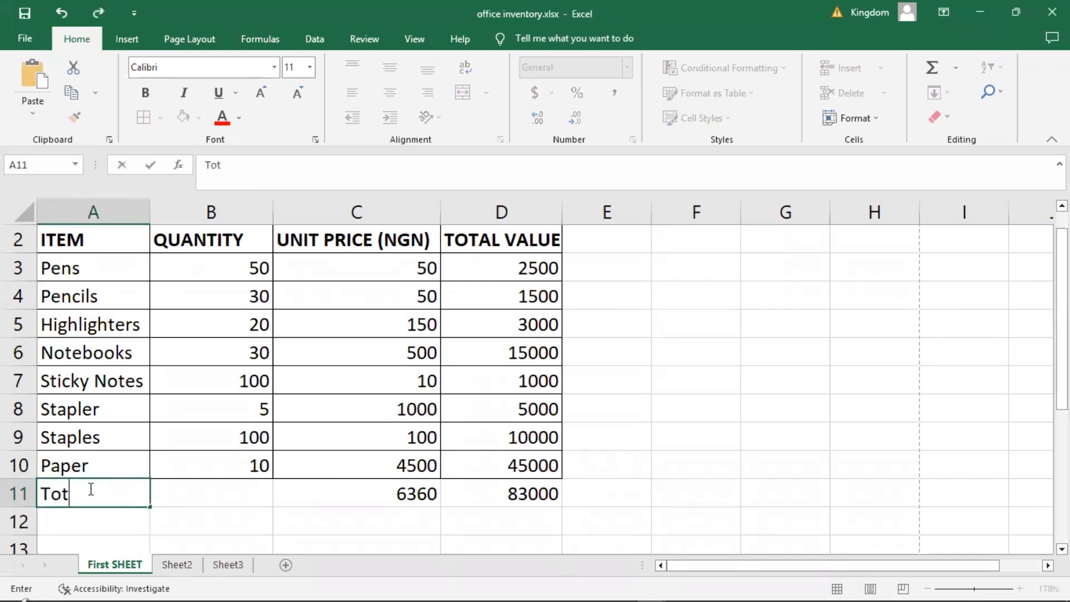
pyautogui.write('al')
pyautogui.click(228, 493)
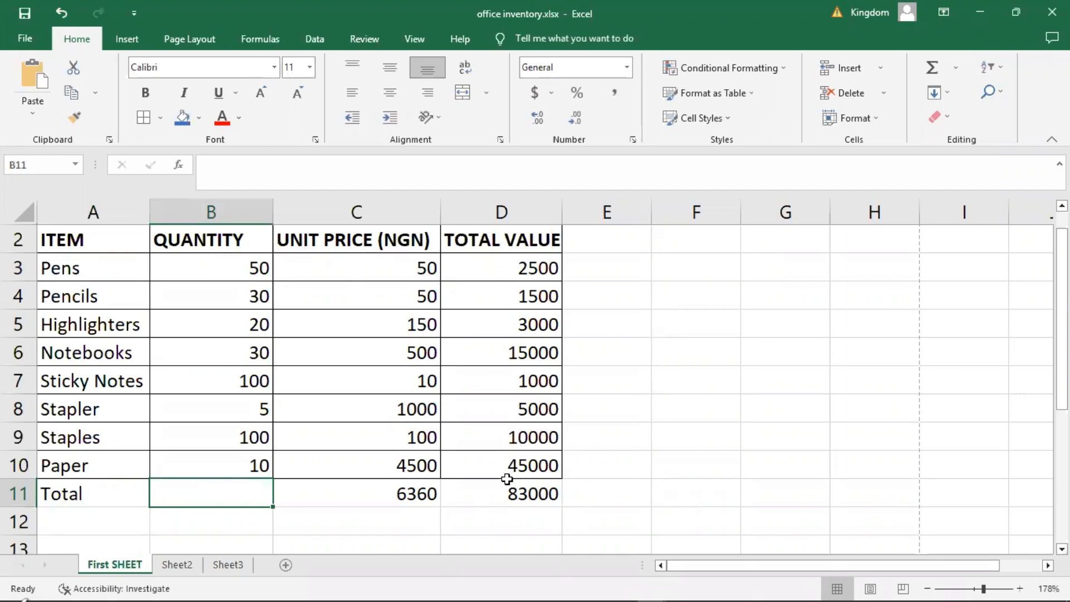
pyautogui.click(637, 405)
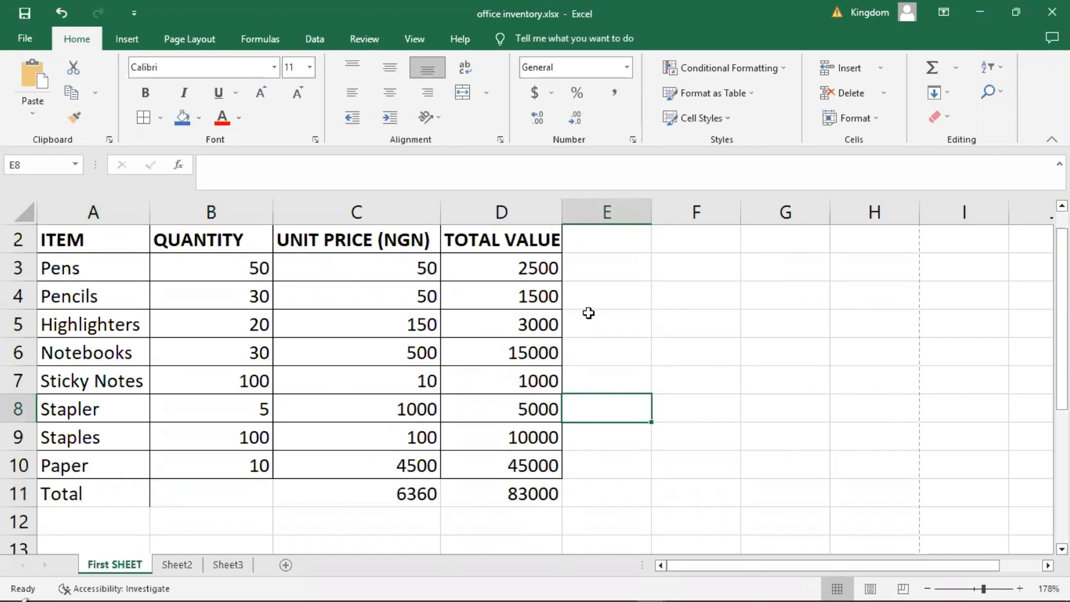
# Move the active cell through the empty cells beside the inventory table and back across row 6, trying both stepwise movement and direct selection.
pyautogui.click(627, 310)
pyautogui.press('Down')
pyautogui.press('Down')
pyautogui.press('Down')
pyautogui.press('Down')
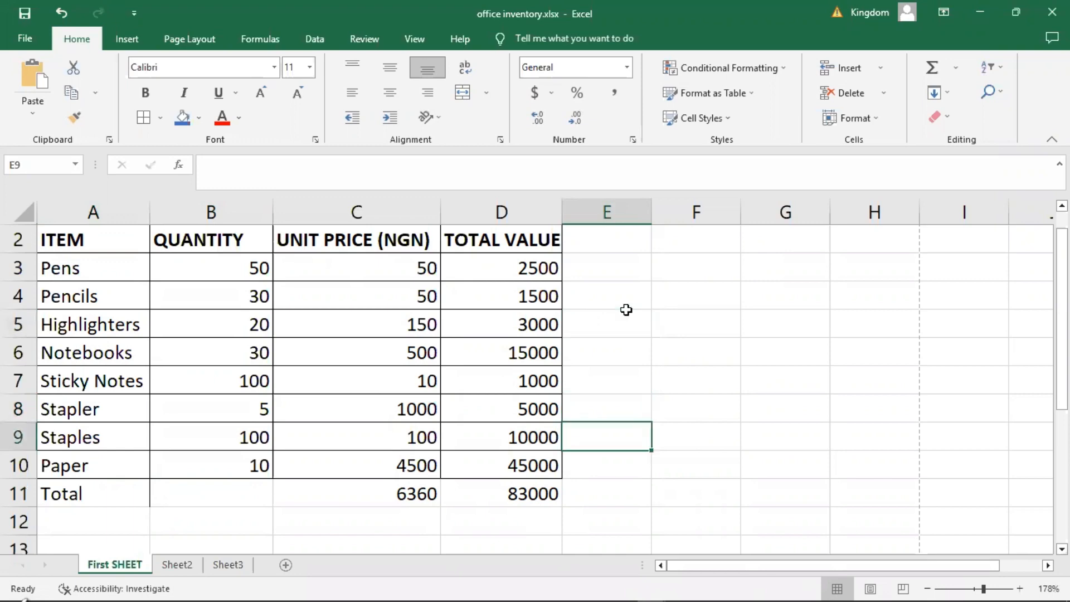
pyautogui.press('Right')
pyautogui.press('Right')
pyautogui.press('Right')
pyautogui.press('Right')
pyautogui.press('Down')
pyautogui.press('Down')
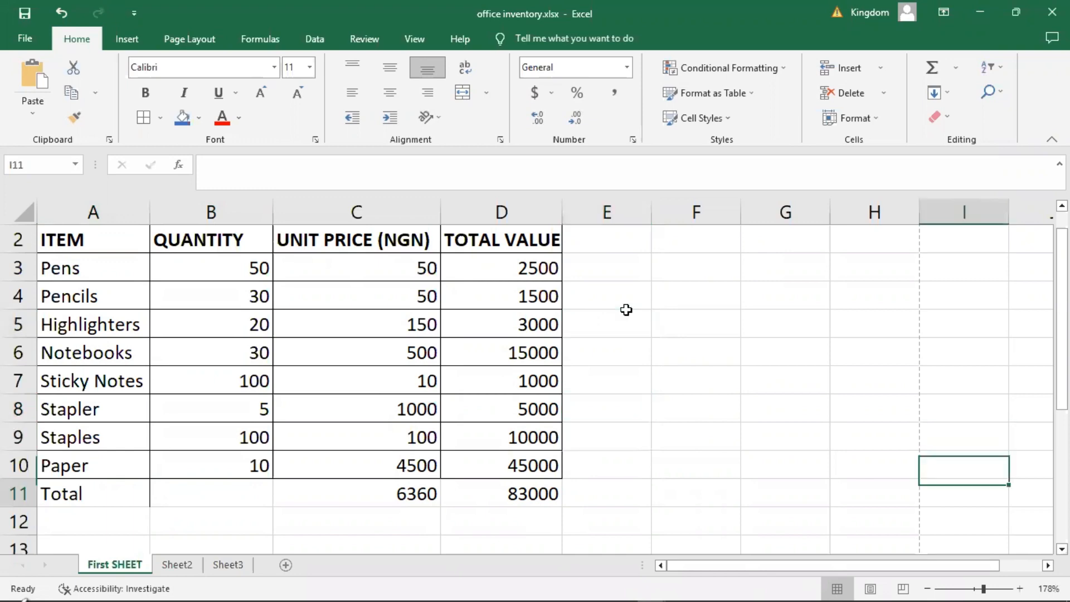
pyautogui.press('Down')
pyautogui.press('Down')
pyautogui.press('Up')
pyautogui.press('Up')
pyautogui.press('Up')
pyautogui.press('Up')
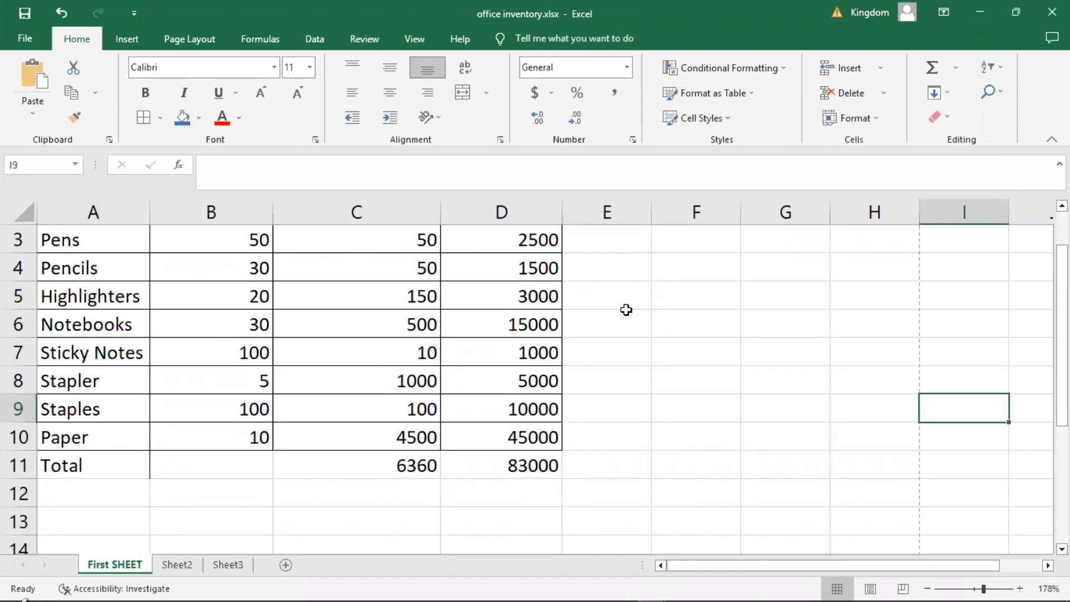
pyautogui.press('Right')
pyautogui.press('Left')
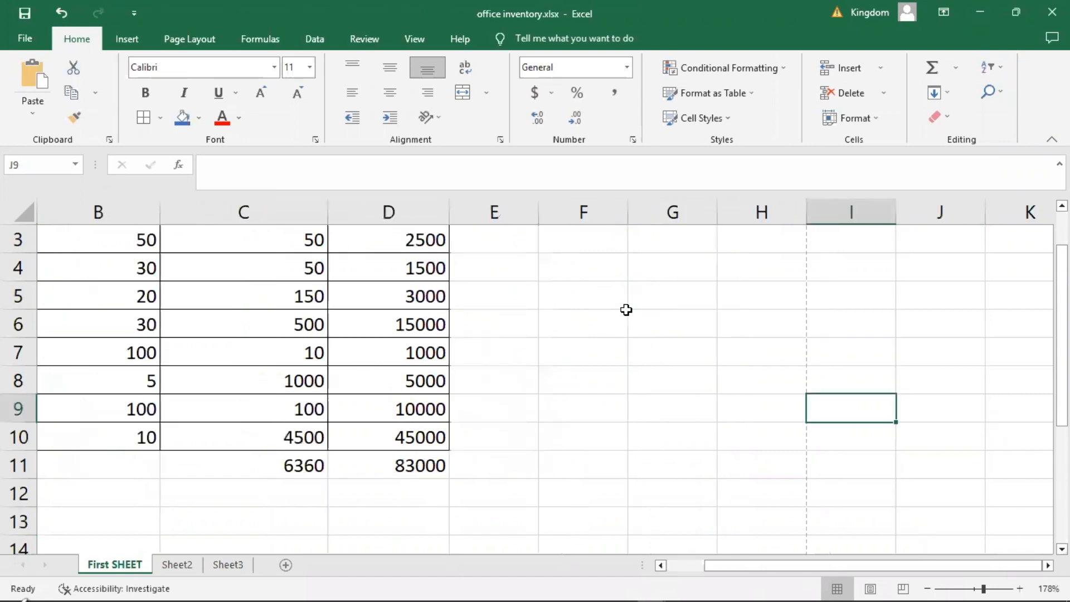
pyautogui.press('Up')
pyautogui.press('Up')
pyautogui.press('Up')
pyautogui.press('Left')
pyautogui.press('Left')
pyautogui.press('Left')
pyautogui.press('Left')
pyautogui.press('Left')
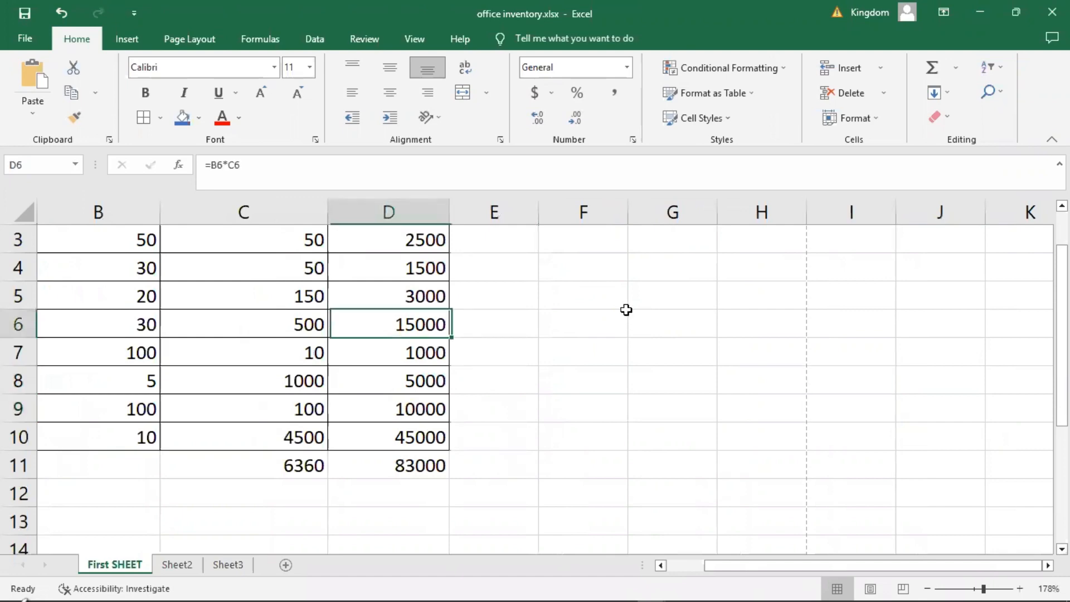
pyautogui.press('Left')
pyautogui.press('Left')
pyautogui.press('Left')
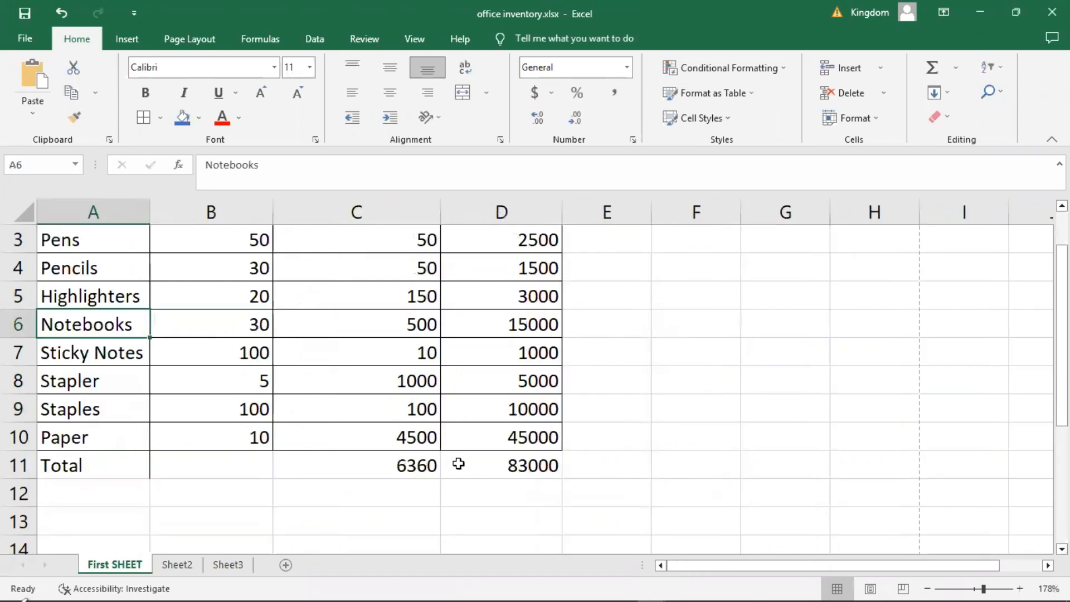
pyautogui.click(154, 517)
pyautogui.click(517, 342)
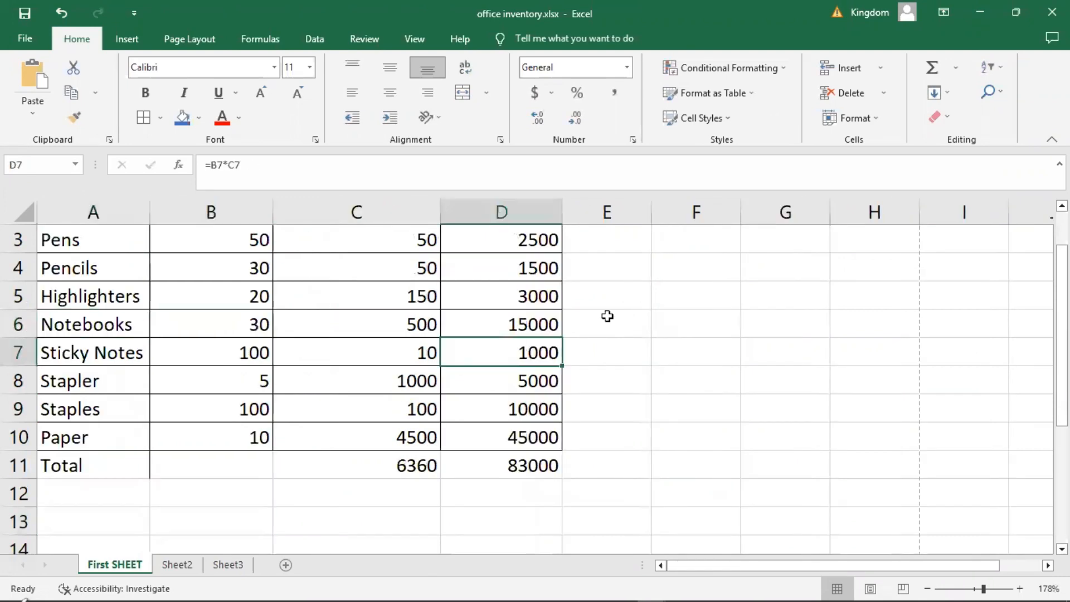
pyautogui.click(674, 326)
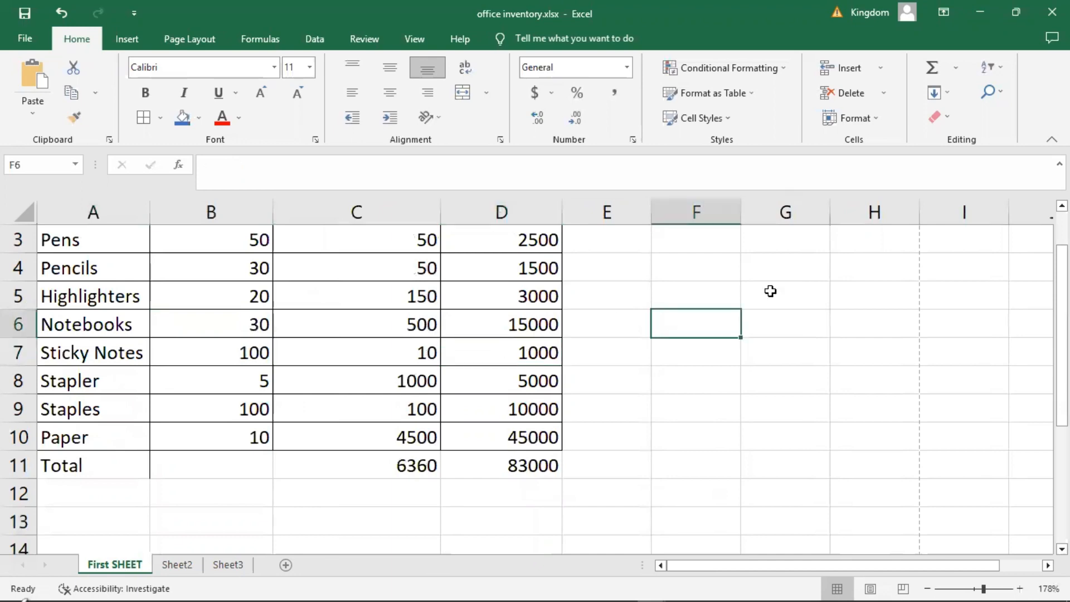
# Overwrite the Stapler entry in cell A8 with "pen" and undo the replacement.
pyautogui.click(72, 382)
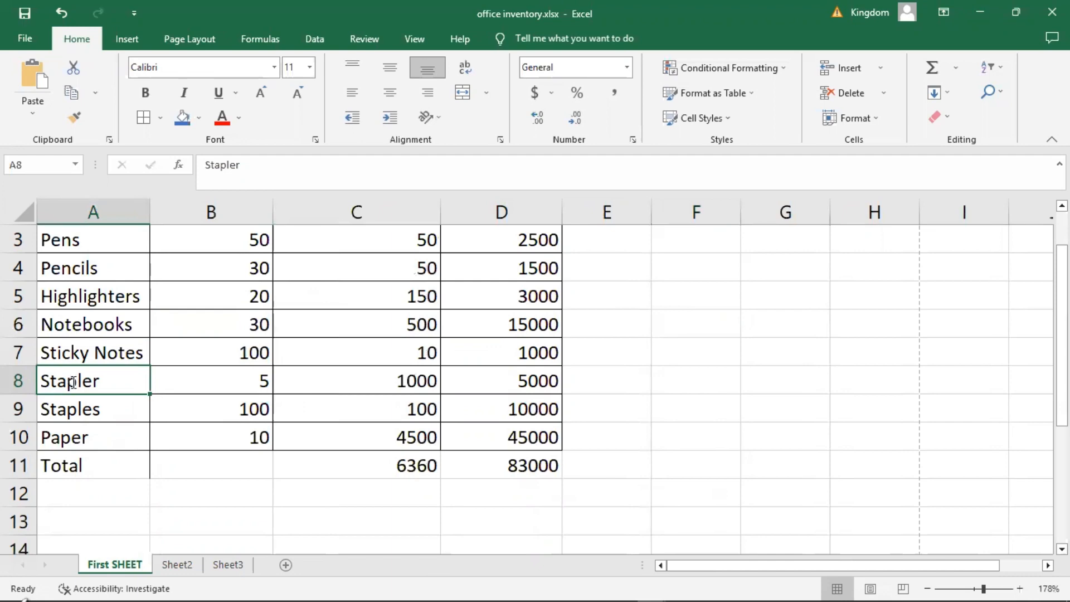
pyautogui.write('pen')
pyautogui.press('Return')
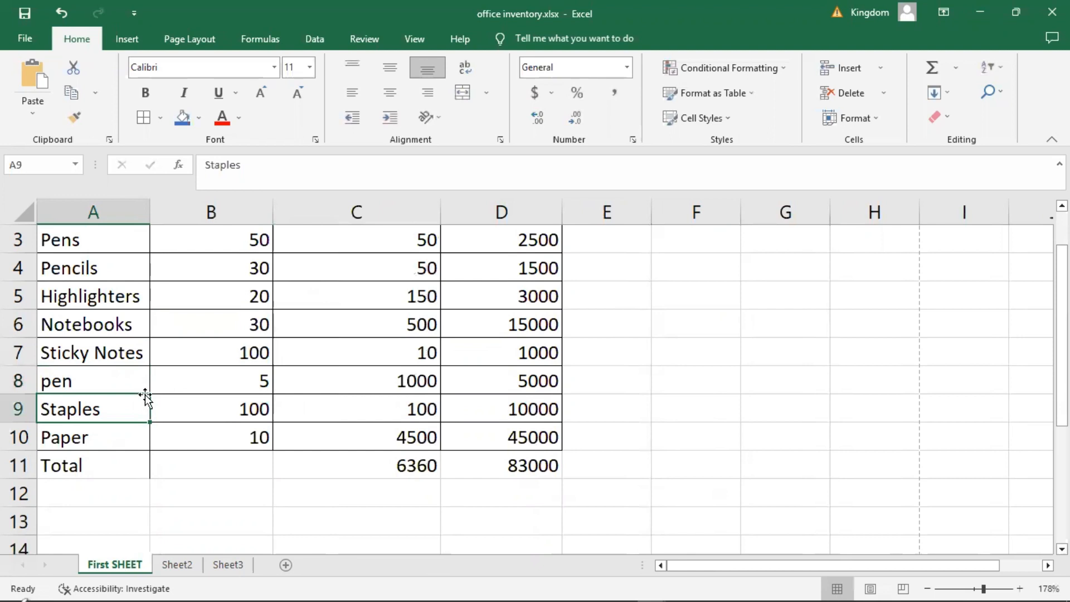
pyautogui.hotkey('ctrl', 'z')
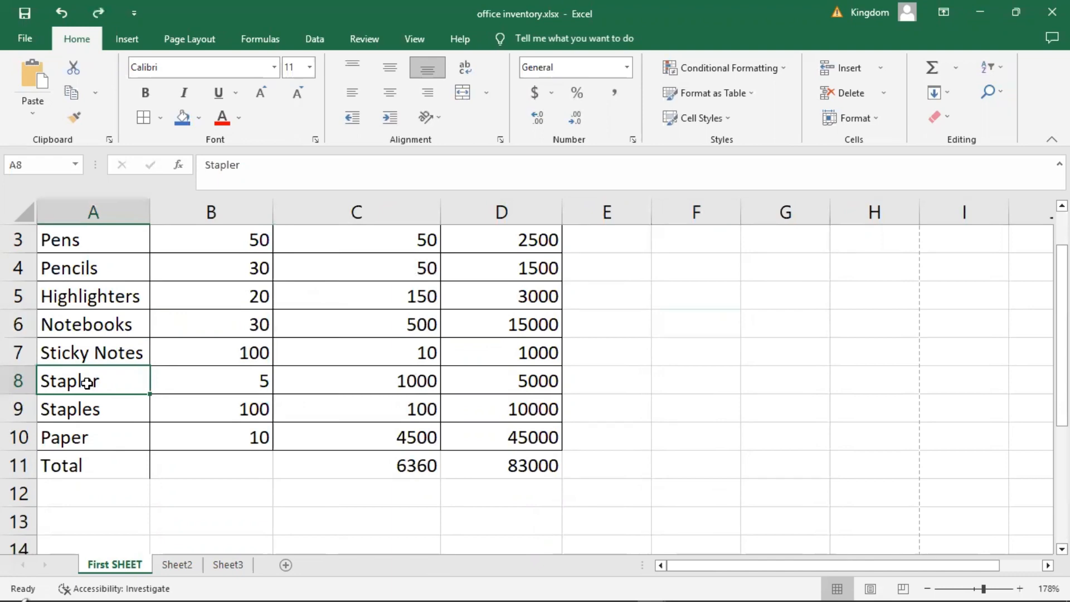
# Edit the item name in cell A8 in place so that it reads "Staplers".
pyautogui.doubleClick(87, 383)
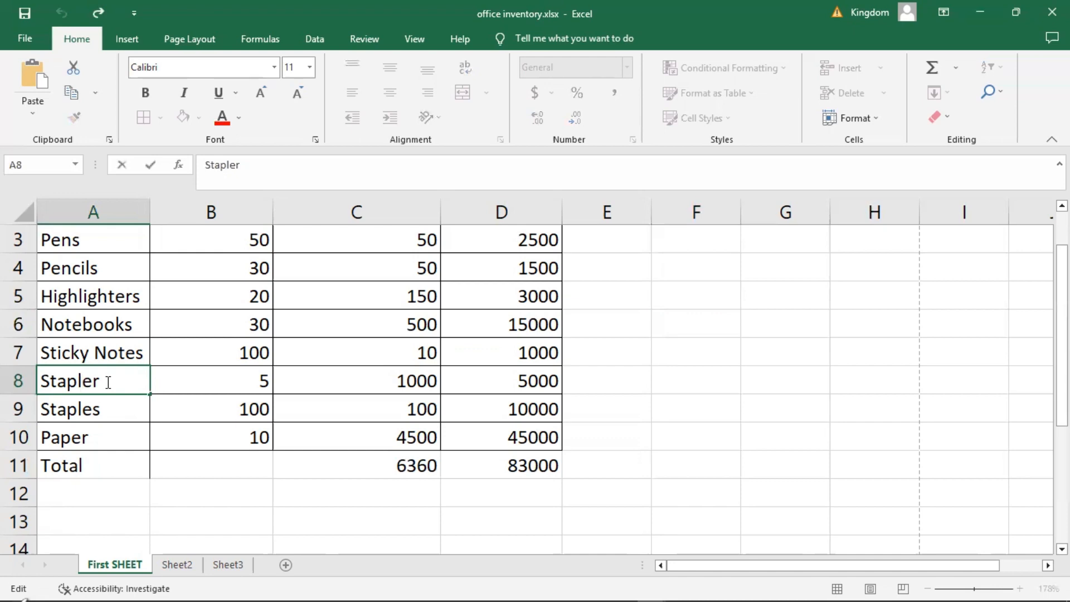
pyautogui.click(108, 382)
pyautogui.write('s')
pyautogui.click(637, 354)
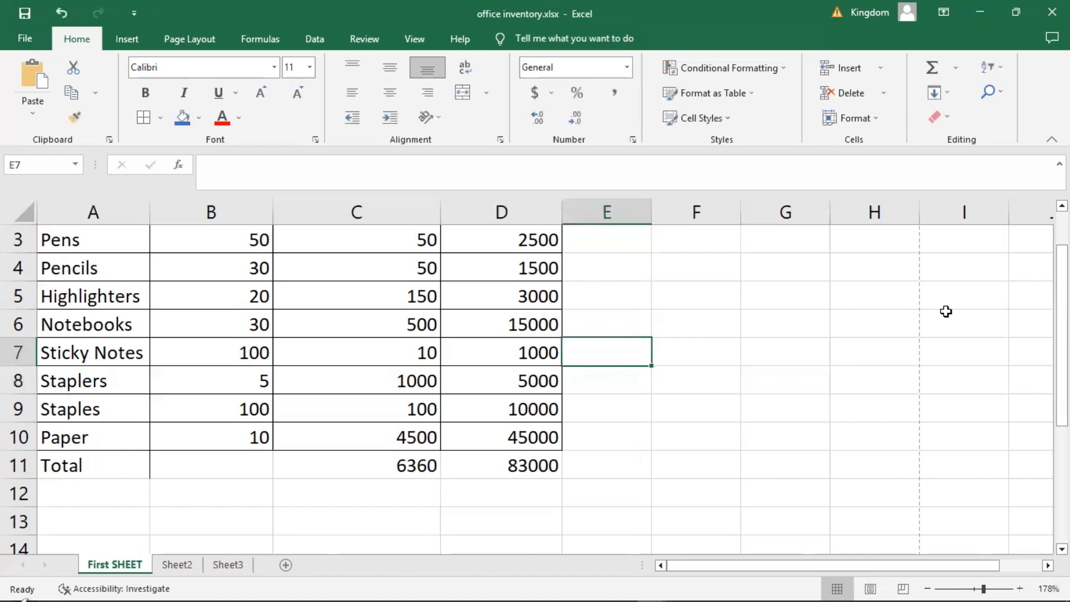
pyautogui.scroll(1, 881, 277)
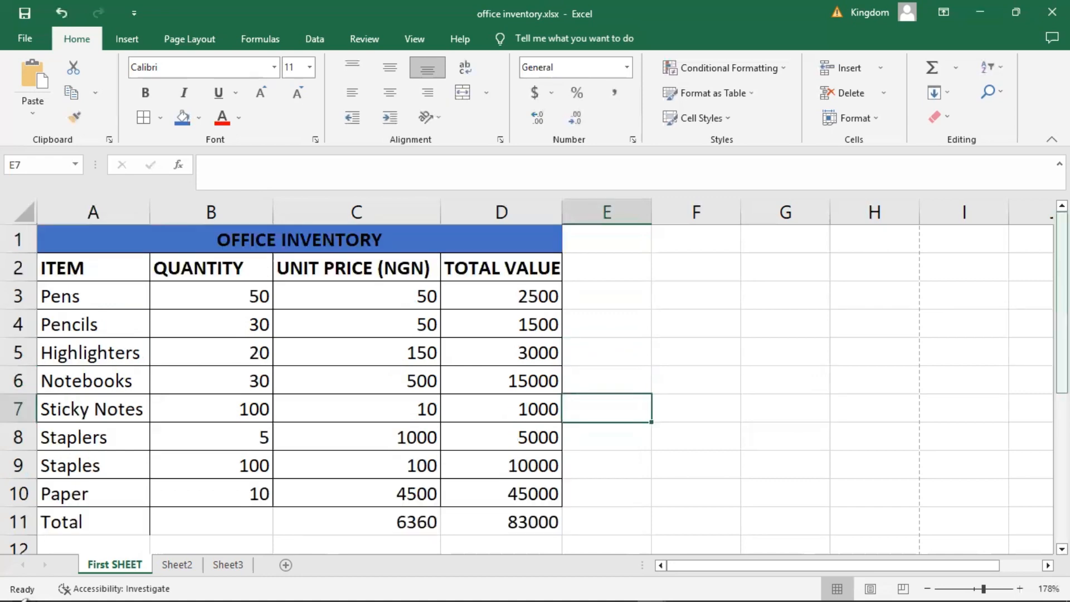